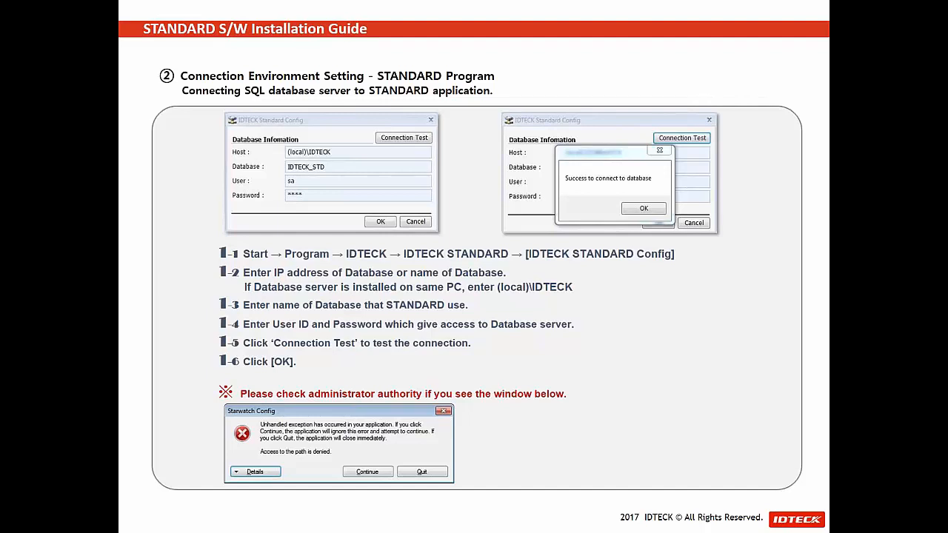
Advance the IDTECK STANDARD PLUS Webinar slide show to the next slide
{"action": "key", "text": "Right"}
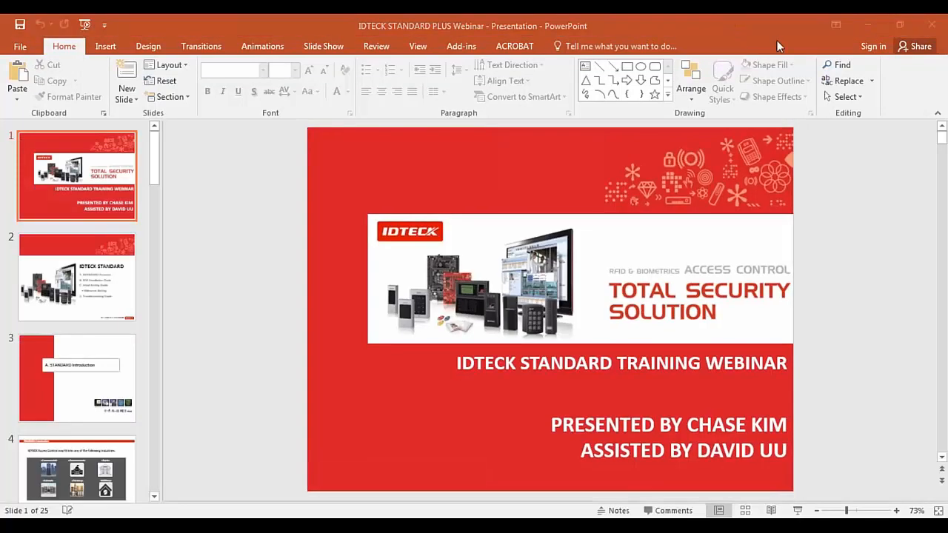
Minimize PowerPoint and group the Communication Server and STANDARD Server shortcuts, moving the PDF down
{"action": "left_click", "coordinate": [866, 24]}
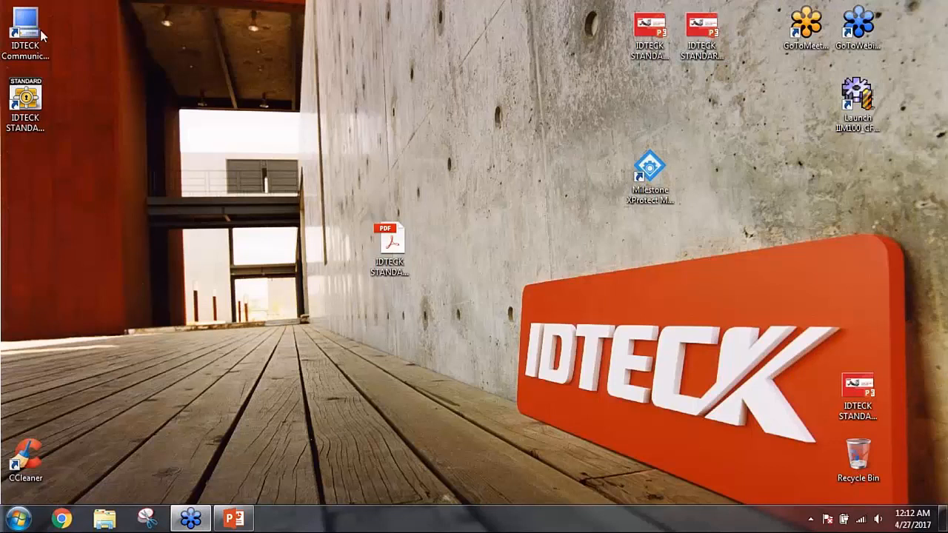
{"action": "left_click_drag", "start_coordinate": [25, 29], "coordinate": [286, 104]}
{"action": "left_click_drag", "start_coordinate": [383, 242], "coordinate": [644, 244]}
{"action": "left_click_drag", "start_coordinate": [25, 100], "coordinate": [304, 178]}
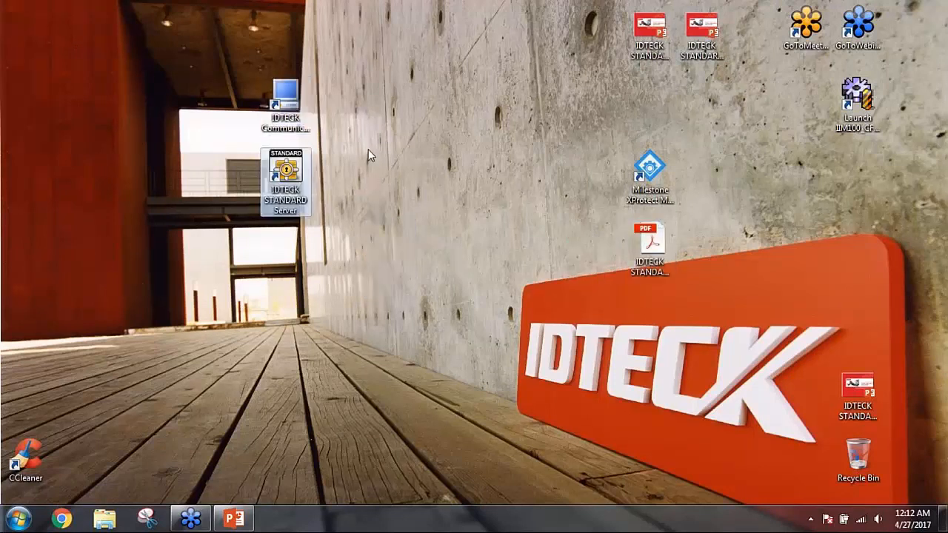
Launch IDTECK Communication Server from its desktop shortcut
{"action": "left_click", "coordinate": [296, 118]}
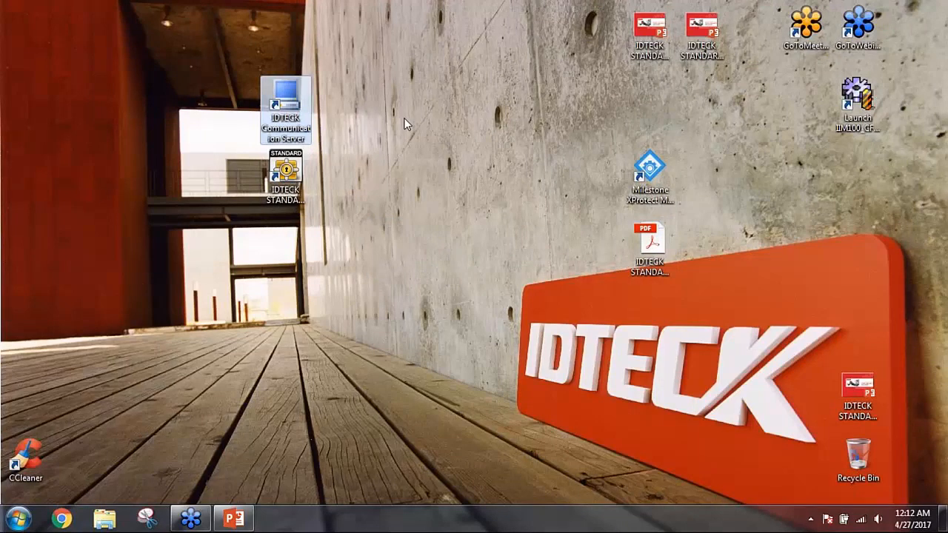
{"action": "left_click", "coordinate": [285, 182]}
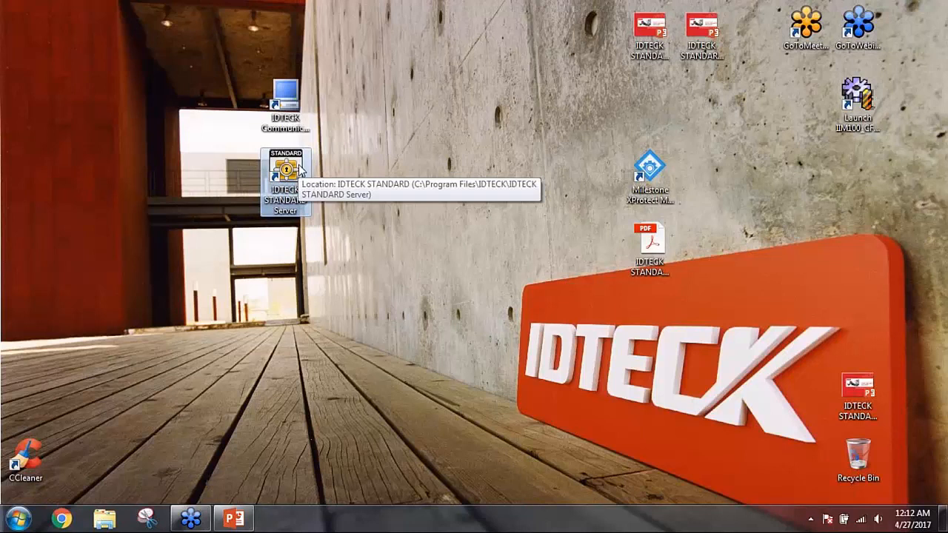
{"action": "left_click", "coordinate": [293, 110]}
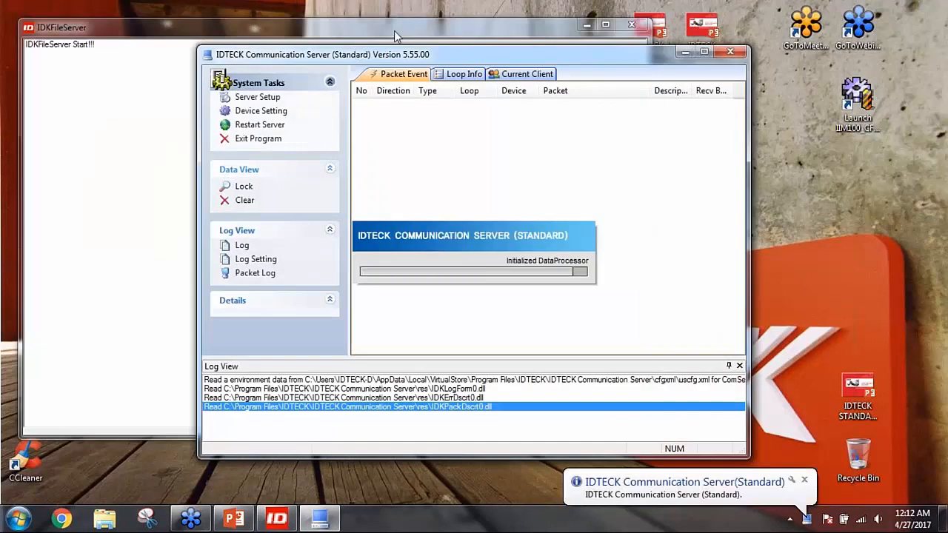
Review the Server Setup database settings (Server IP, database name, user, password) and cancel without changes
{"action": "left_click", "coordinate": [586, 26]}
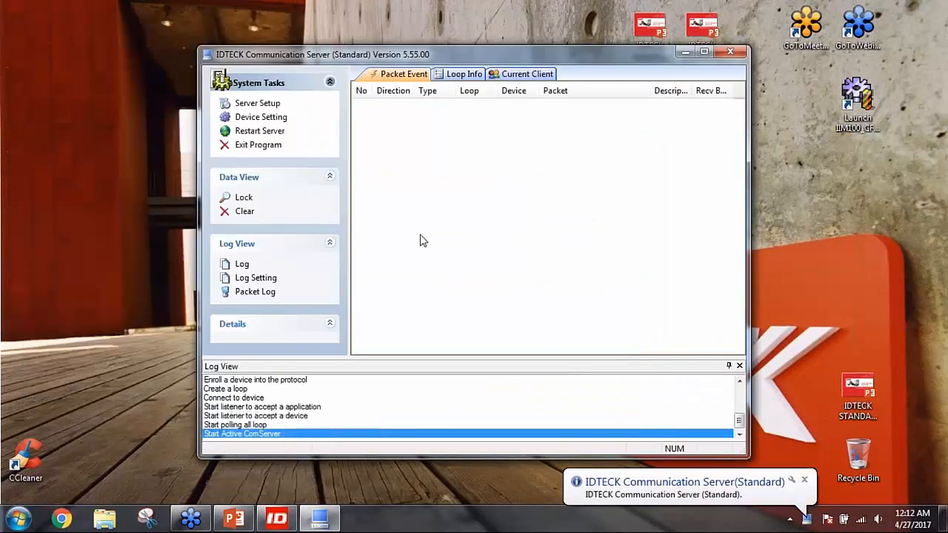
{"action": "mouse_move", "coordinate": [426, 61]}
{"action": "left_mouse_down"}
{"action": "mouse_move", "coordinate": [480, 67]}
{"action": "mouse_move", "coordinate": [416, 61]}
{"action": "mouse_move", "coordinate": [433, 69]}
{"action": "left_mouse_up"}
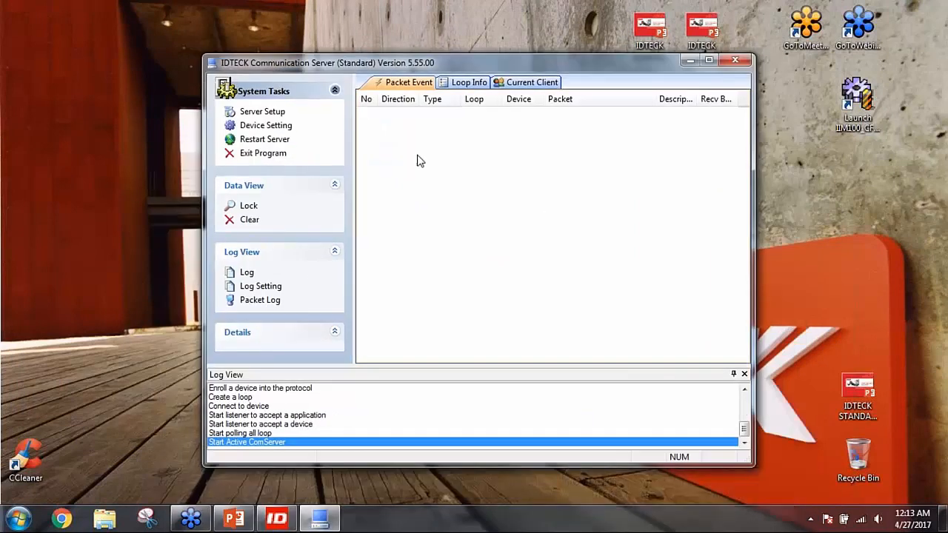
{"action": "left_click", "coordinate": [269, 115]}
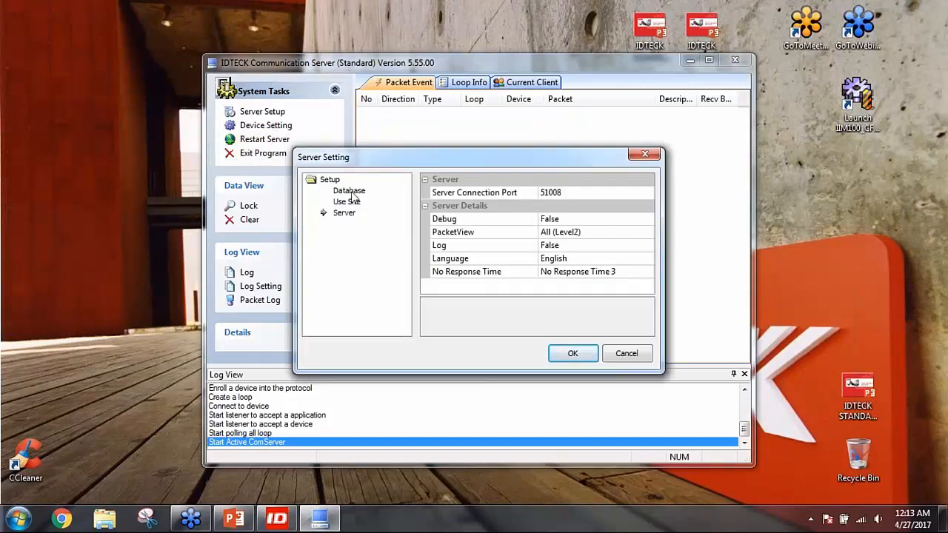
{"action": "left_click", "coordinate": [349, 191]}
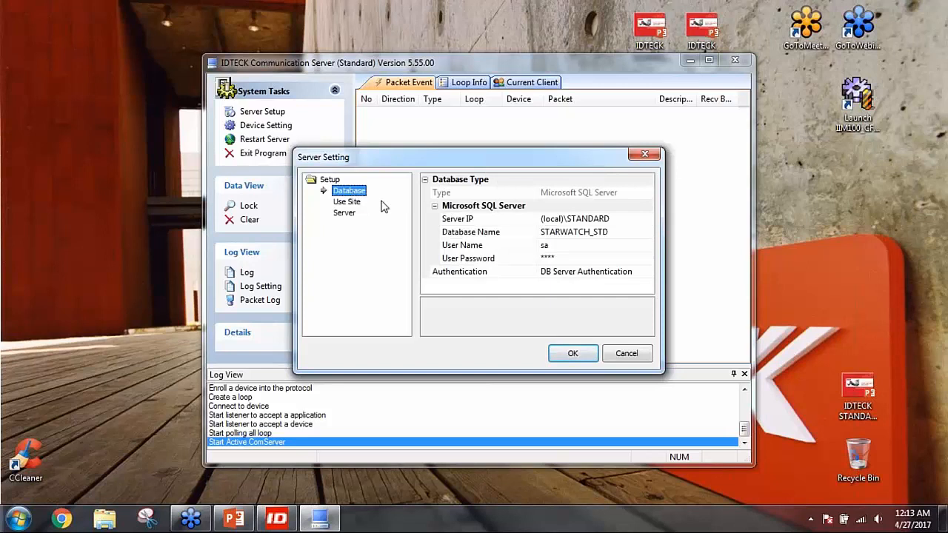
{"action": "left_click", "coordinate": [619, 219]}
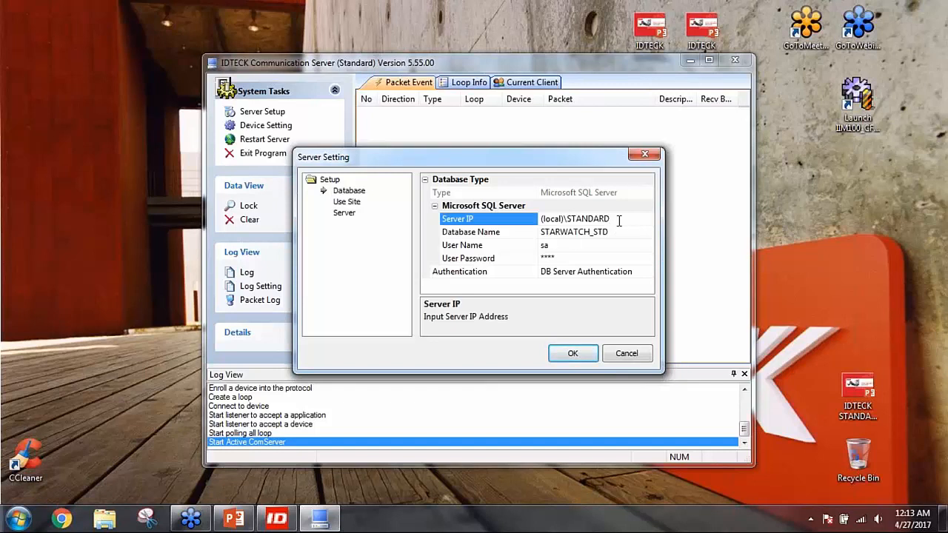
{"action": "left_click_drag", "start_coordinate": [619, 219], "coordinate": [539, 232]}
{"action": "left_click", "coordinate": [608, 231]}
{"action": "left_click", "coordinate": [548, 246]}
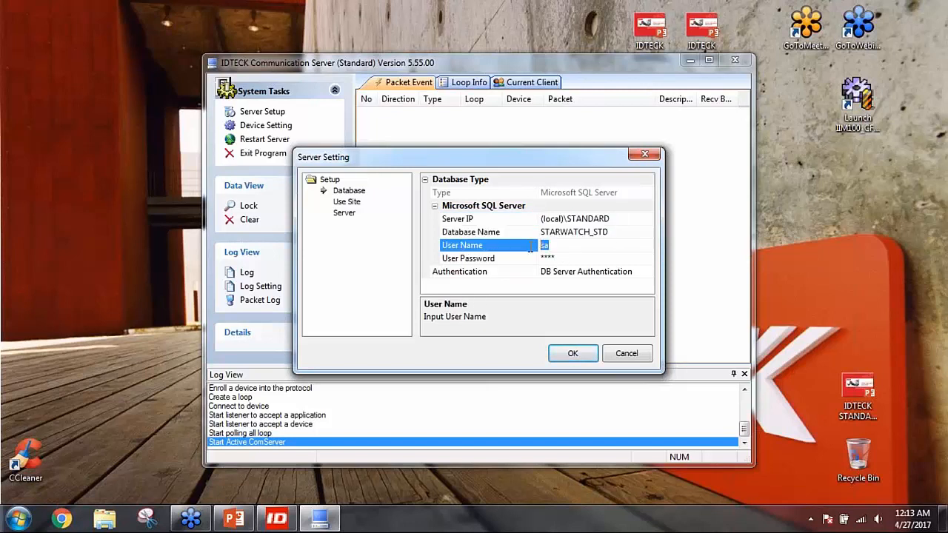
{"action": "left_click", "coordinate": [555, 258]}
{"action": "left_click_drag", "start_coordinate": [555, 257], "coordinate": [527, 252]}
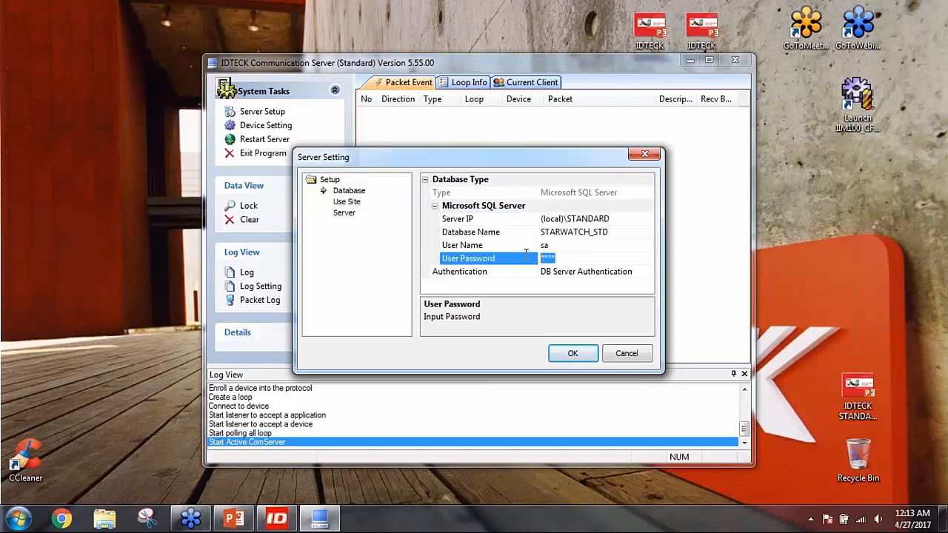
{"action": "left_click", "coordinate": [622, 353]}
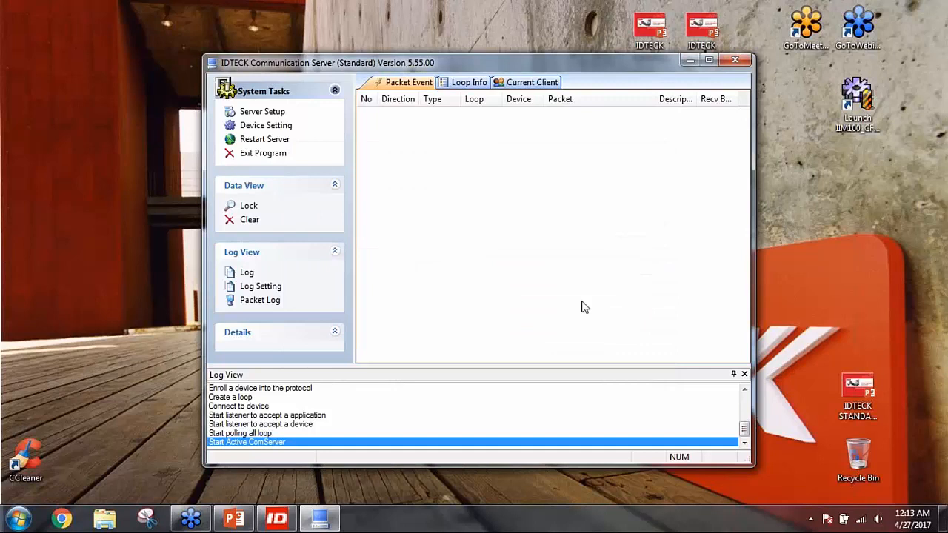
Check the Use Site page showing Site ID 1, cancel, and minimize Communication Server
{"action": "left_click", "coordinate": [280, 117]}
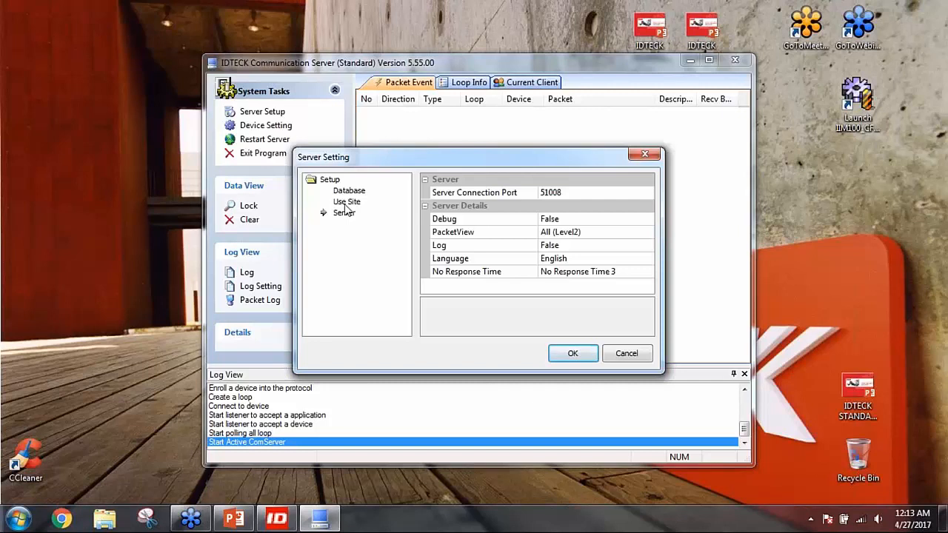
{"action": "left_click", "coordinate": [346, 202]}
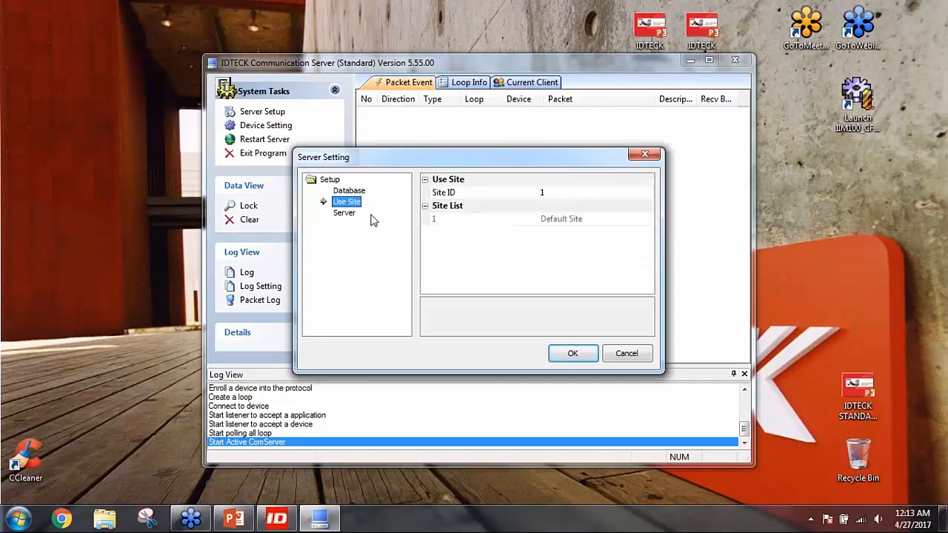
{"action": "left_click", "coordinate": [547, 193]}
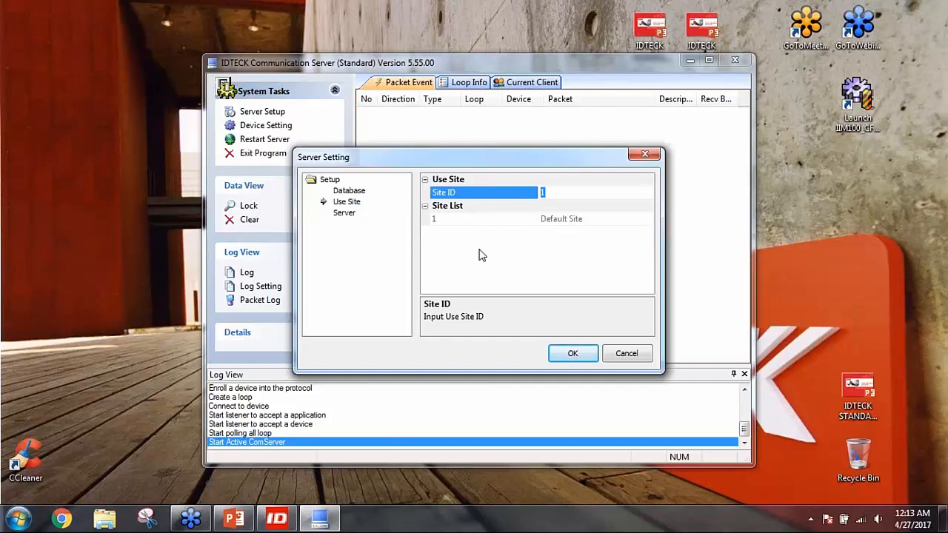
{"action": "left_click", "coordinate": [626, 355]}
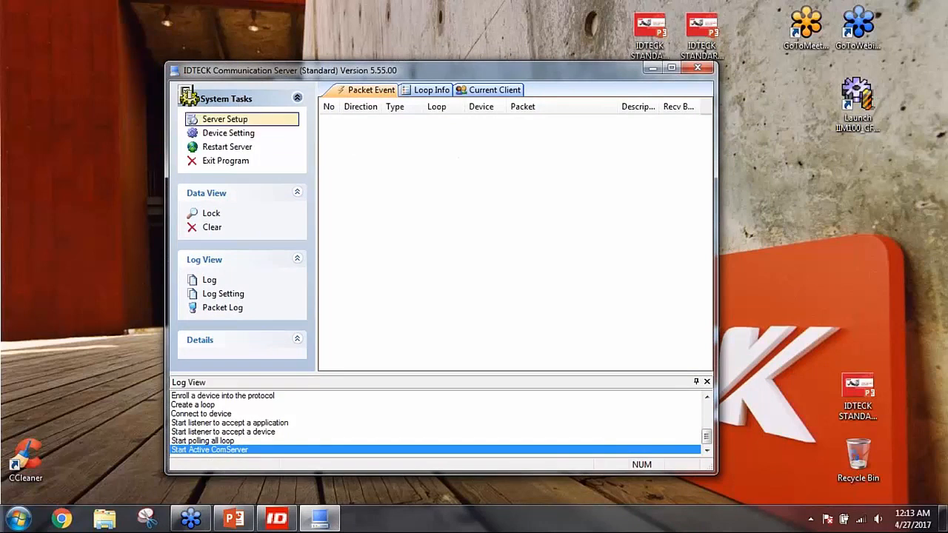
{"action": "left_click", "coordinate": [651, 69]}
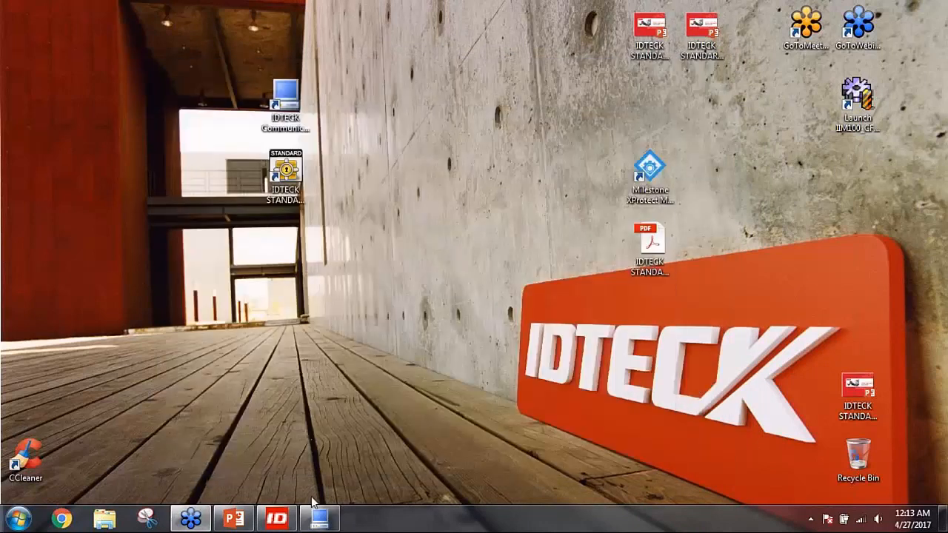
Start IDTECK STANDARD Server, dismiss the demo notice, and log in with the administrator ID and password
{"action": "left_click", "coordinate": [299, 181]}
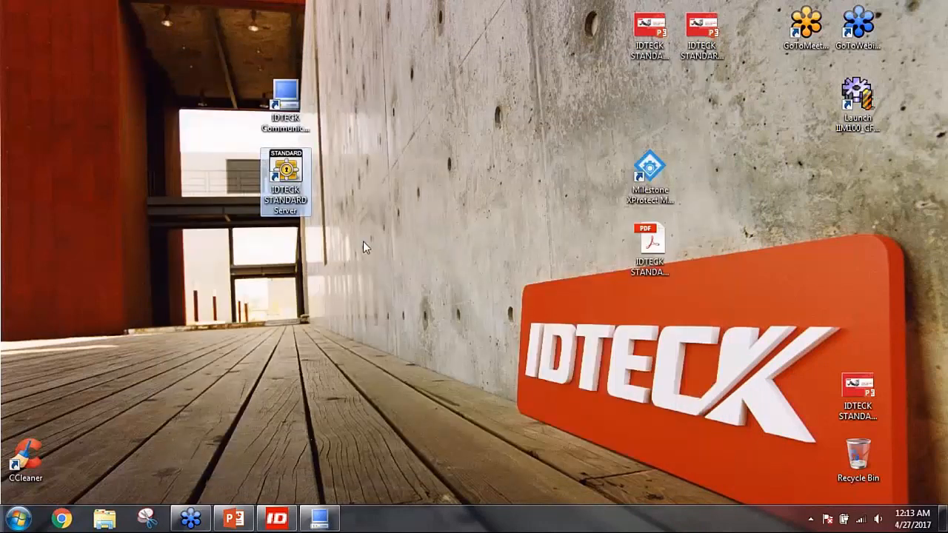
{"action": "left_click", "coordinate": [554, 312]}
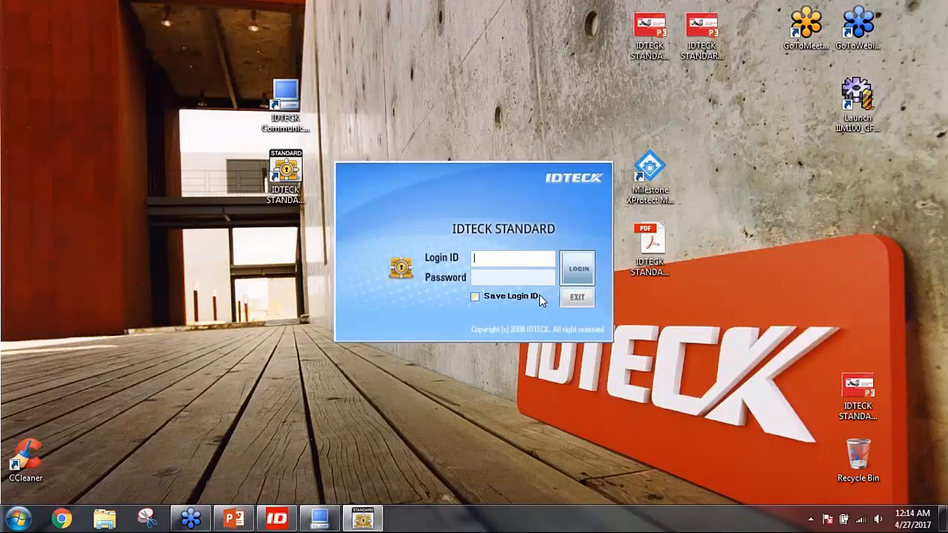
{"action": "type", "text": "admin"}
{"action": "key", "text": "Tab"}
{"action": "type", "text": "admin"}
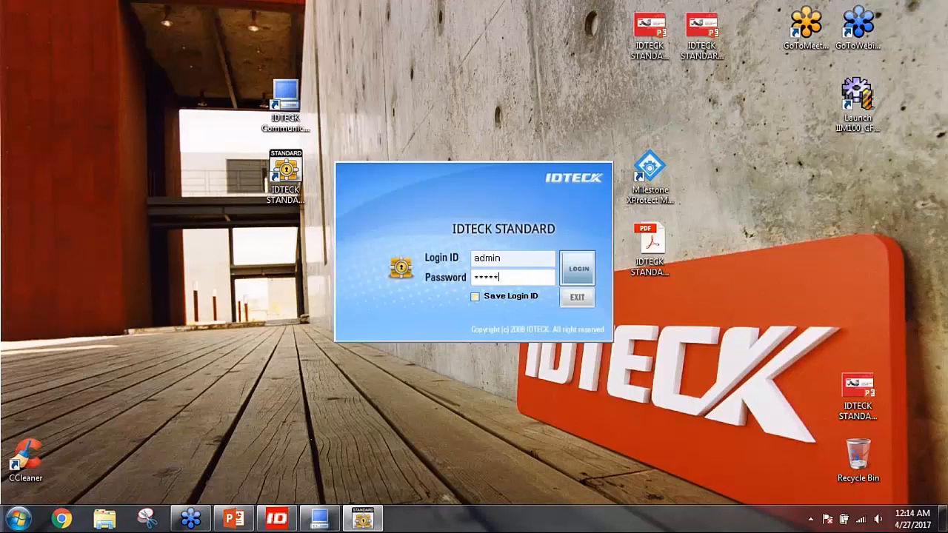
{"action": "left_click", "coordinate": [578, 270]}
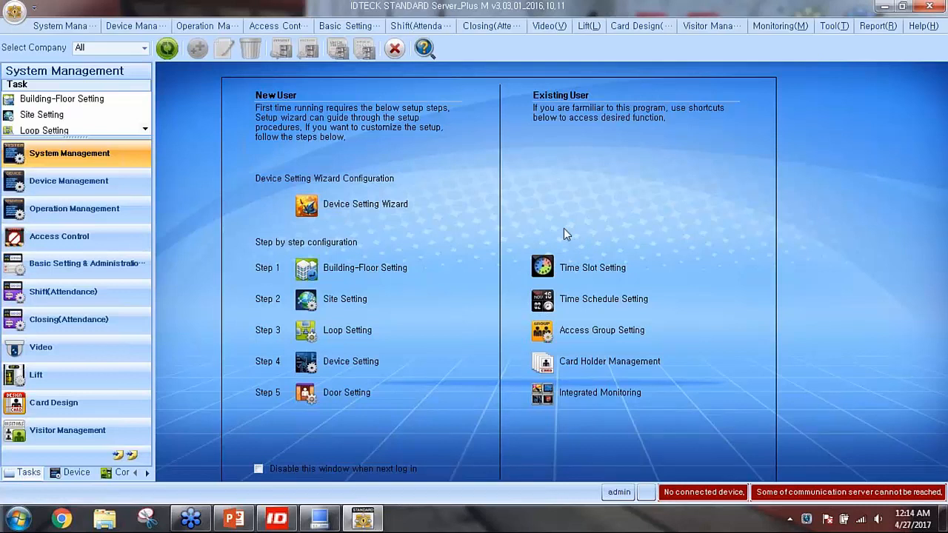
Enlarge the System Management task list and open Building-Floor Setting
{"action": "left_click_drag", "start_coordinate": [74, 153], "coordinate": [75, 236]}
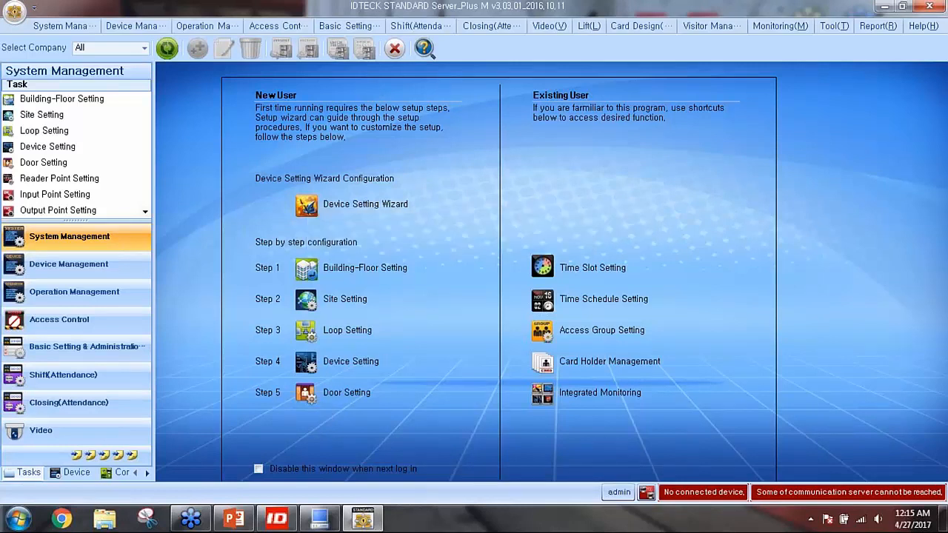
{"action": "left_click", "coordinate": [346, 268]}
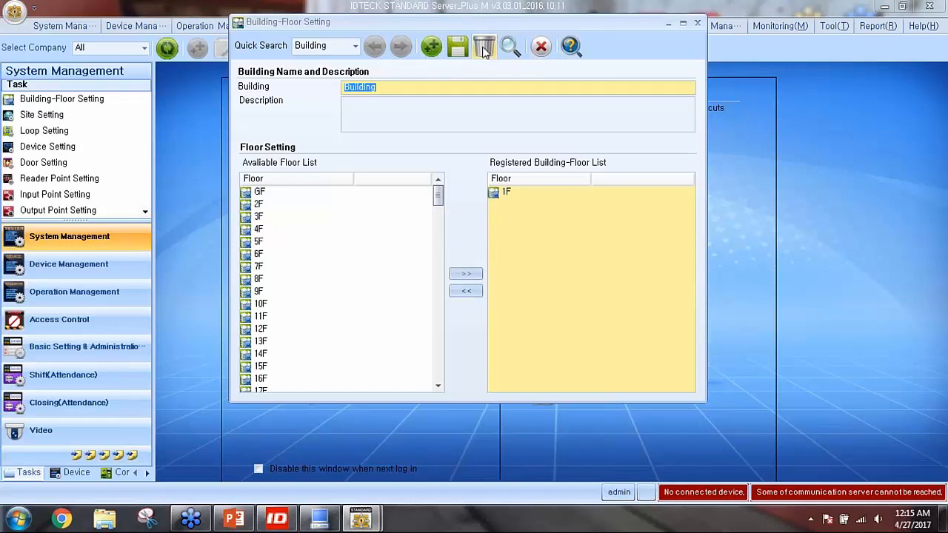
Add a new building record and name it 'IDTECK Global HQ'
{"action": "left_click", "coordinate": [433, 50]}
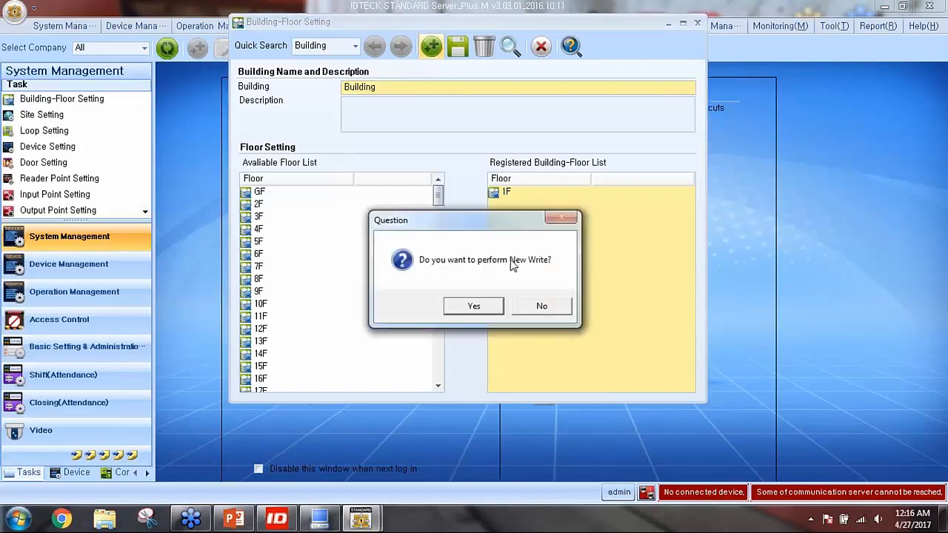
{"action": "left_click", "coordinate": [485, 309]}
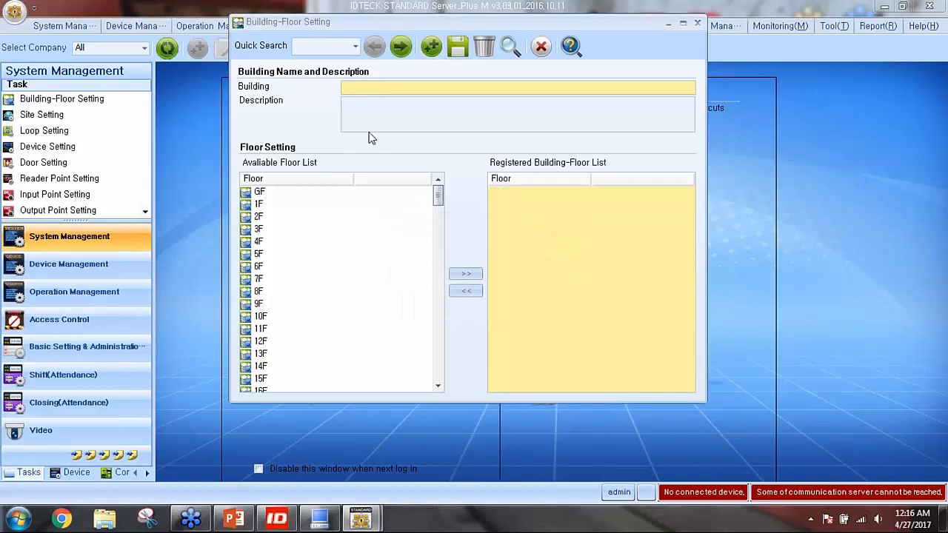
{"action": "left_click", "coordinate": [364, 89]}
{"action": "type", "text": "IDTECK"}
{"action": "key", "text": "BackSpace"}
{"action": "key", "text": "BackSpace"}
{"action": "key", "text": "BackSpace"}
{"action": "type", "text": "lo"}
{"action": "key", "text": "BackSpace"}
{"action": "key", "text": "BackSpace"}
{"action": "type", "text": "CK Global HQ"}
Give the building the description 'IDTECK in California'
{"action": "left_click", "coordinate": [354, 105]}
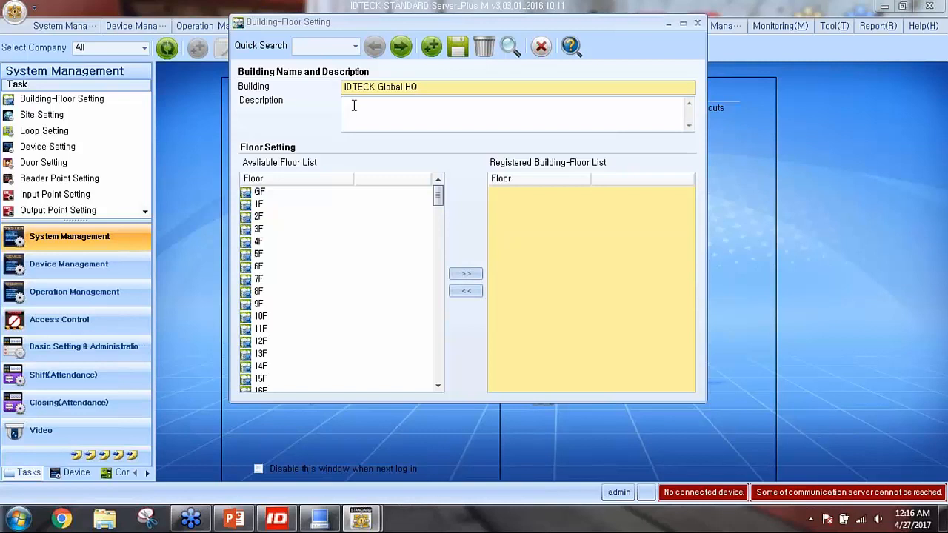
{"action": "left_click", "coordinate": [354, 105]}
{"action": "type", "text": "IDTECK in C"}
{"action": "type", "text": "alifornia"}
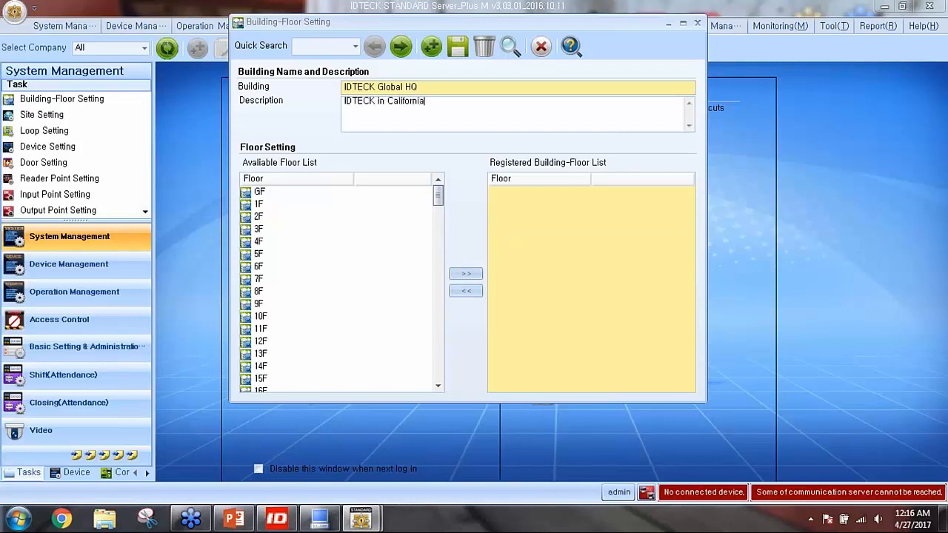
Register floor 1F for the building, adding and then removing 2F
{"action": "left_click", "coordinate": [270, 192]}
{"action": "mouse_move", "coordinate": [259, 201]}
{"action": "left_click_drag", "start_coordinate": [423, 87], "coordinate": [345, 87]}
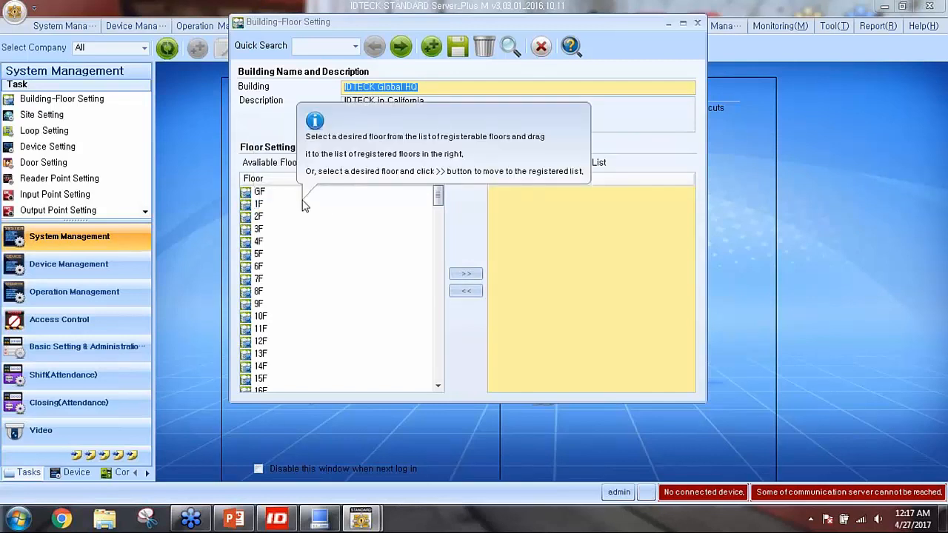
{"action": "double_click", "coordinate": [259, 207]}
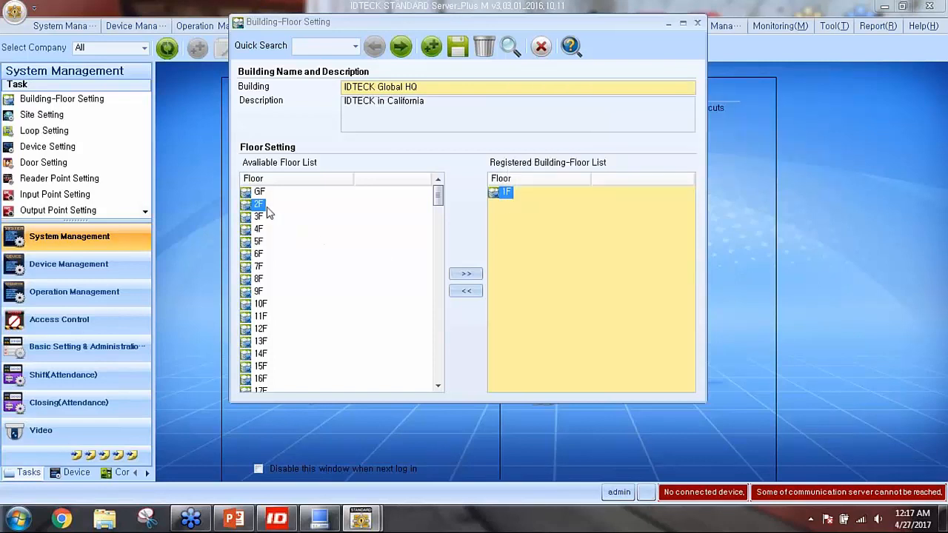
{"action": "left_click", "coordinate": [469, 275]}
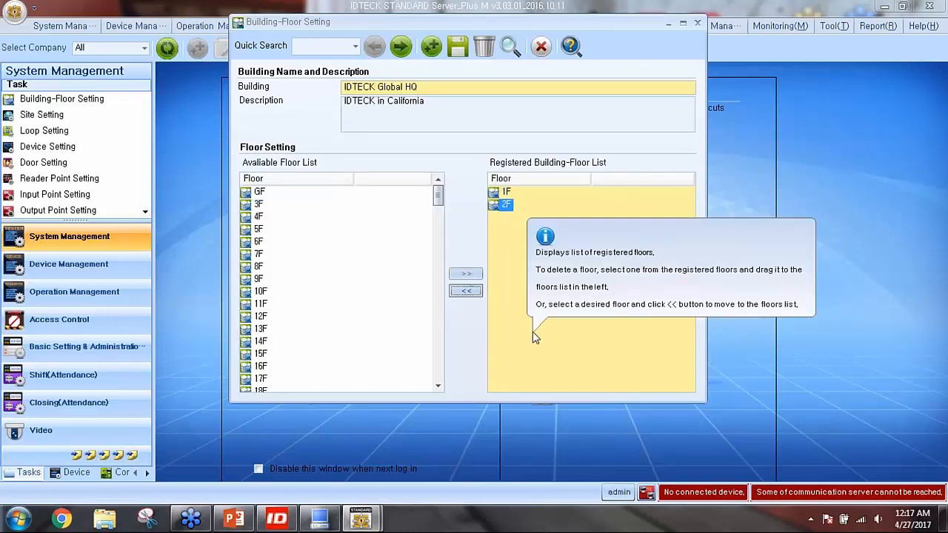
{"action": "left_click", "coordinate": [505, 194]}
{"action": "left_click", "coordinate": [510, 209]}
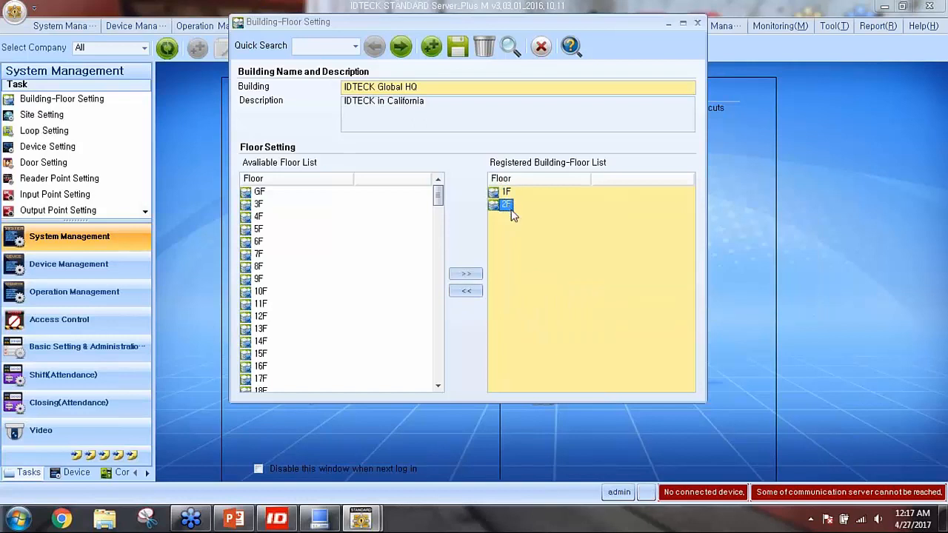
{"action": "left_click", "coordinate": [465, 292]}
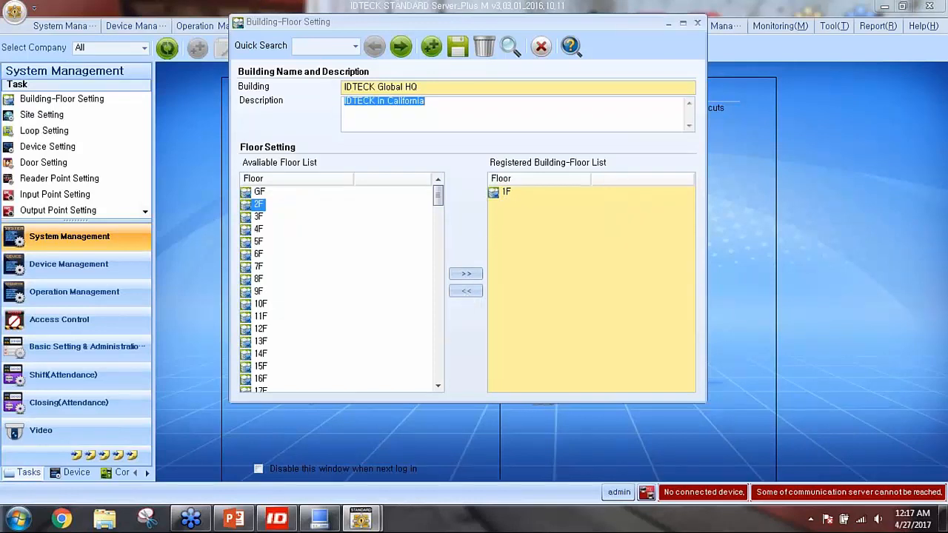
Save the IDTECK Global HQ building, confirm the success message, and close Building-Floor Setting
{"action": "left_click", "coordinate": [459, 52]}
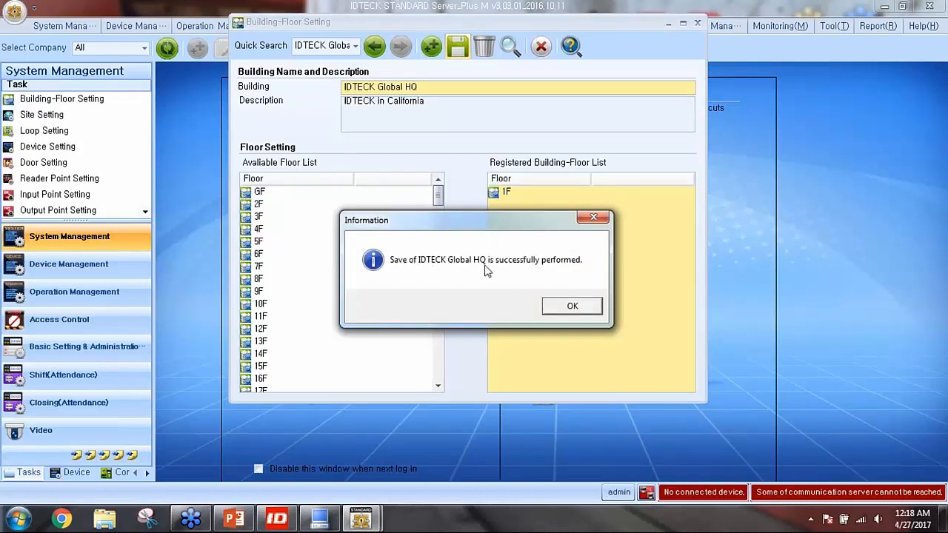
{"action": "left_click", "coordinate": [931, 28]}
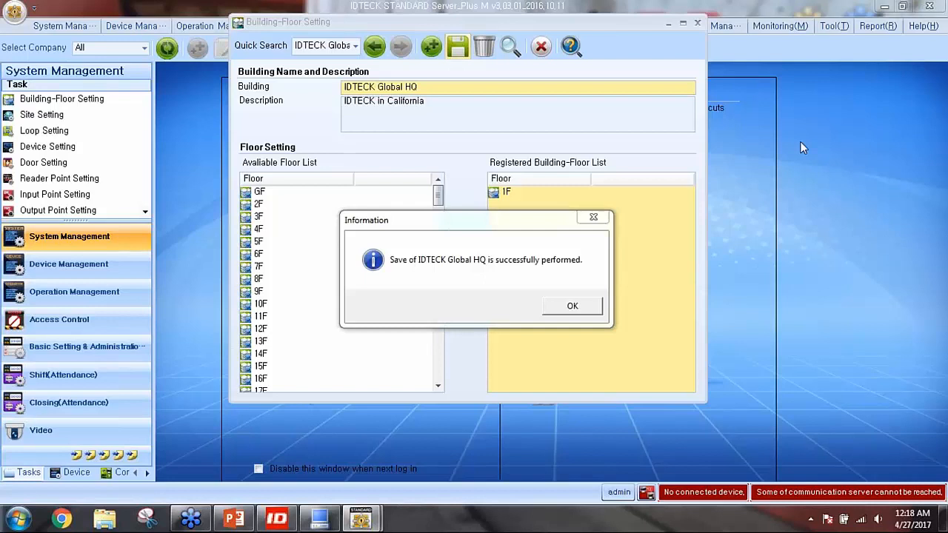
{"action": "left_click", "coordinate": [584, 305]}
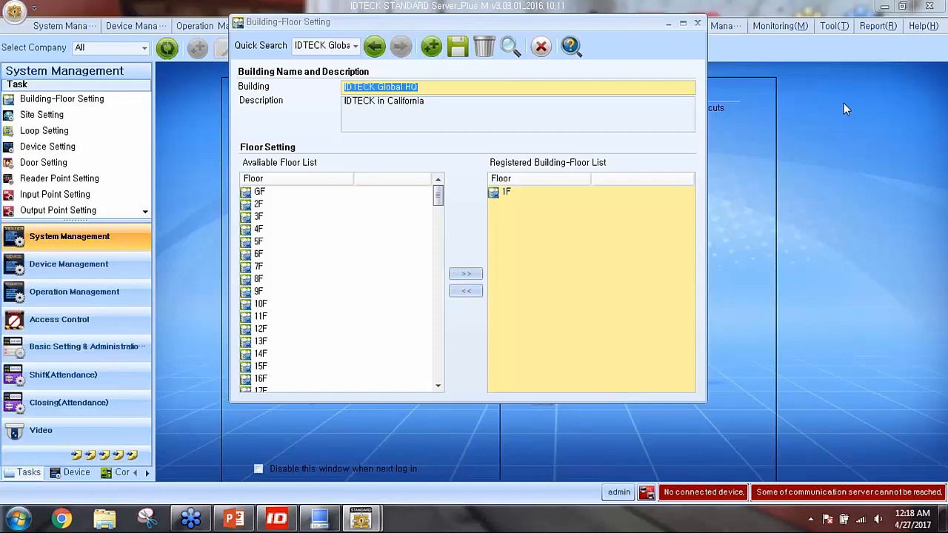
{"action": "left_click", "coordinate": [815, 10]}
{"action": "left_click", "coordinate": [818, 55]}
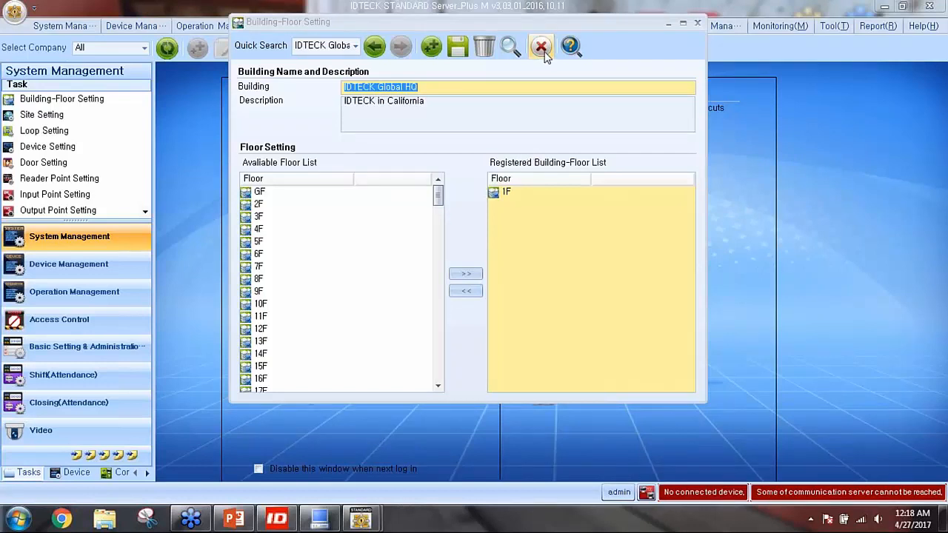
{"action": "left_click", "coordinate": [541, 48]}
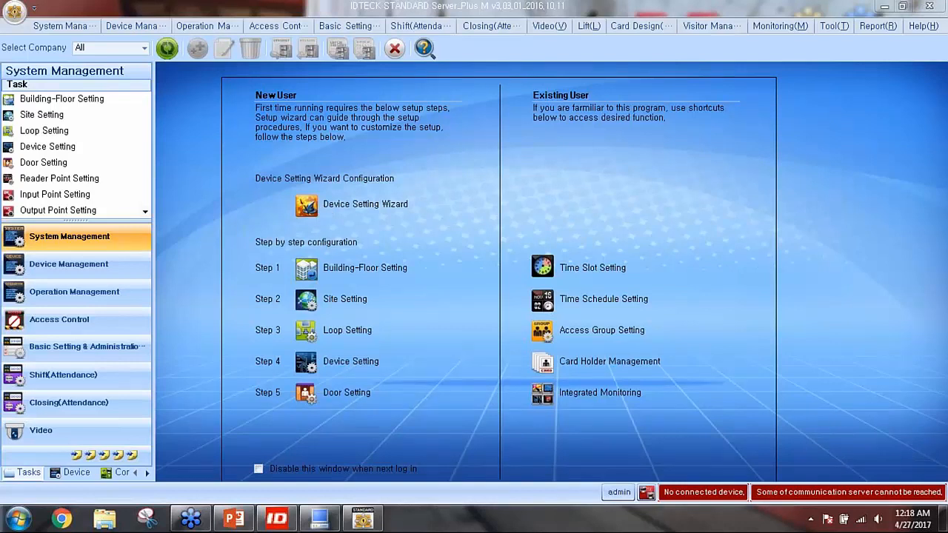
Open Site Setting and load the existing Default Site record
{"action": "left_click", "coordinate": [344, 298]}
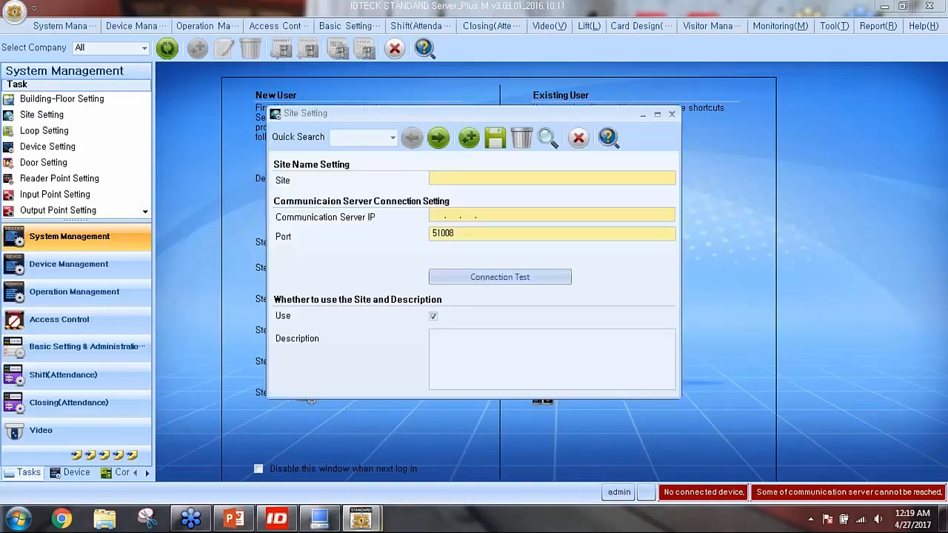
{"action": "left_click", "coordinate": [438, 139]}
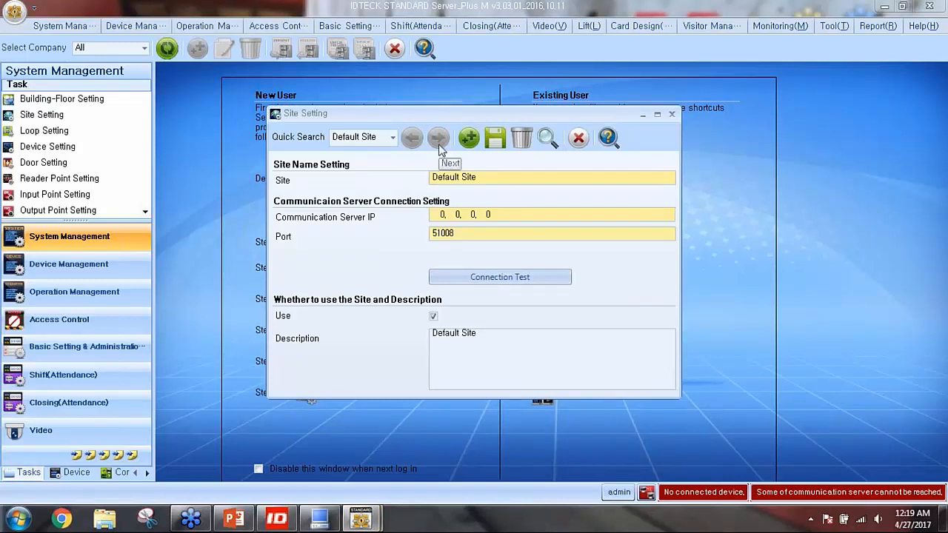
{"action": "mouse_move", "coordinate": [437, 177]}
{"action": "left_click_drag", "start_coordinate": [487, 179], "coordinate": [405, 179]}
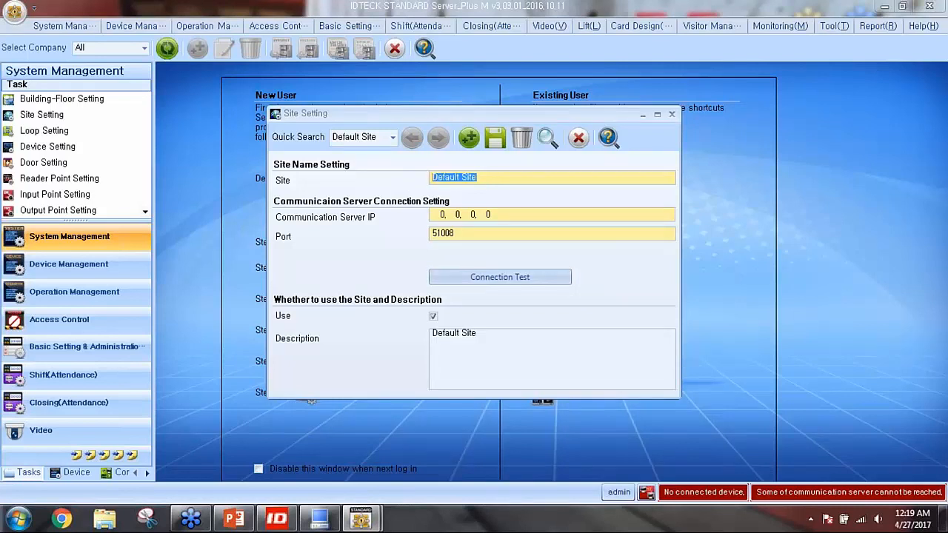
{"action": "key", "text": "Tab"}
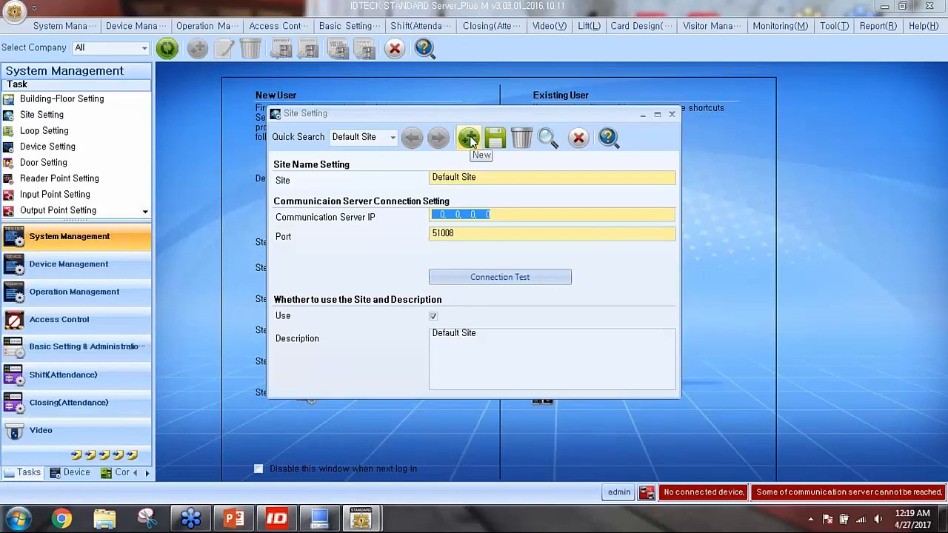
Rename Default Site to 'IDTECK Webinar Site'
{"action": "left_click", "coordinate": [484, 176]}
{"action": "left_click_drag", "start_coordinate": [483, 177], "coordinate": [385, 176]}
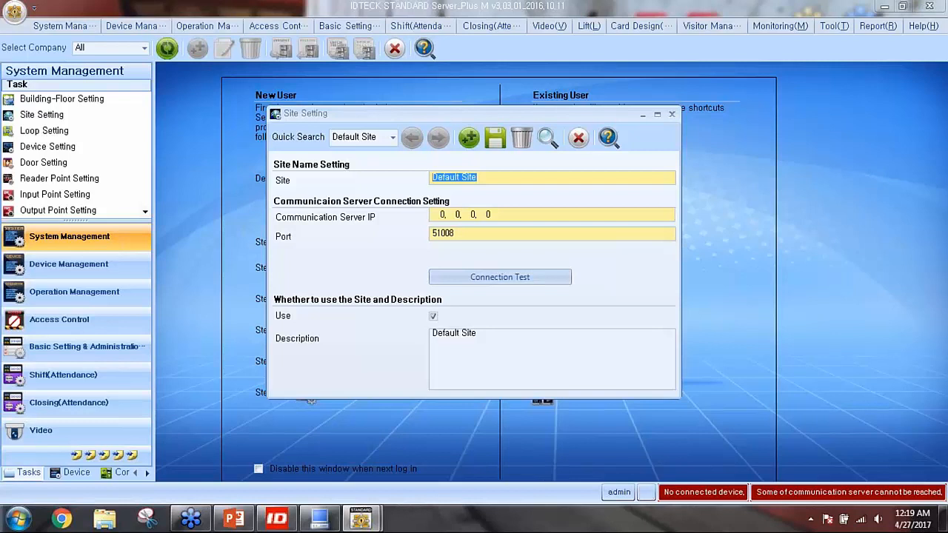
{"action": "type", "text": "IDTECK WE"}
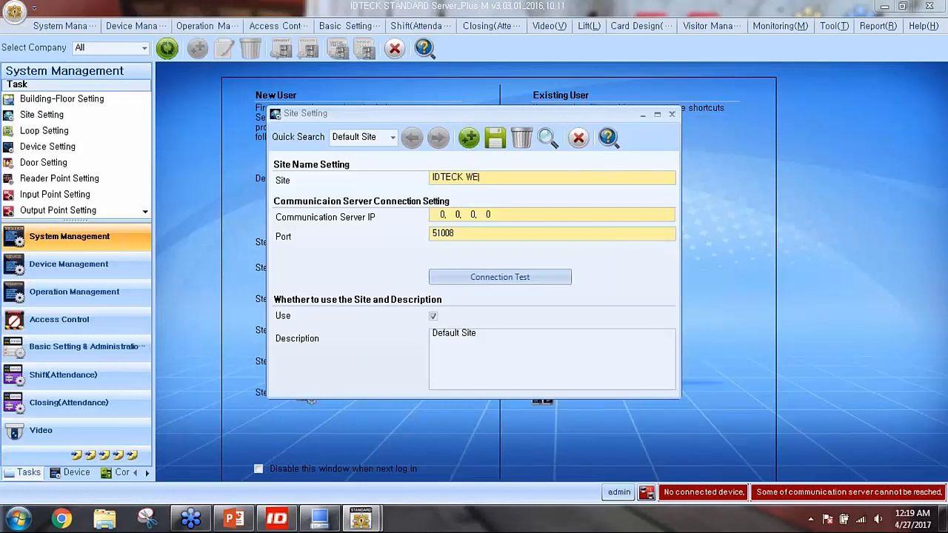
{"action": "key", "text": "BackSpace"}
{"action": "type", "text": "ebinar Site"}
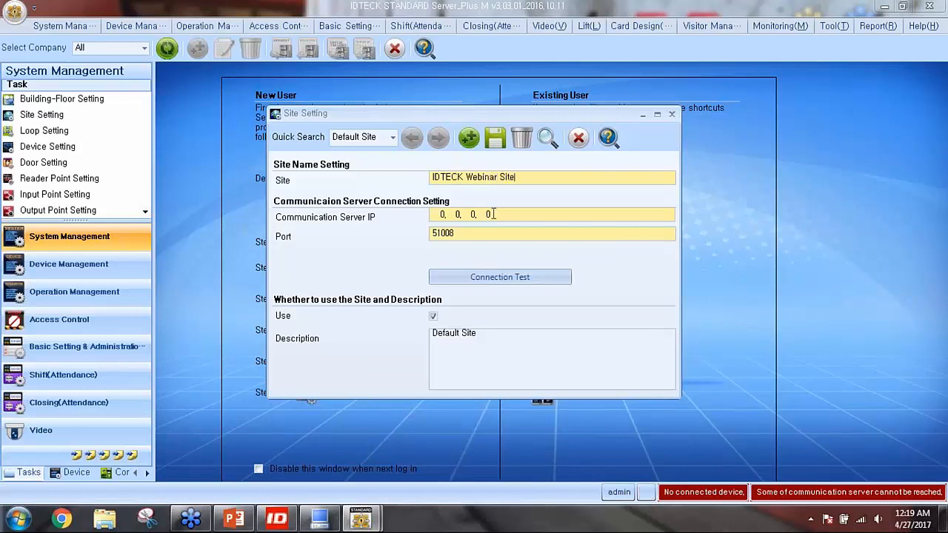
{"action": "left_click_drag", "start_coordinate": [504, 215], "coordinate": [379, 215]}
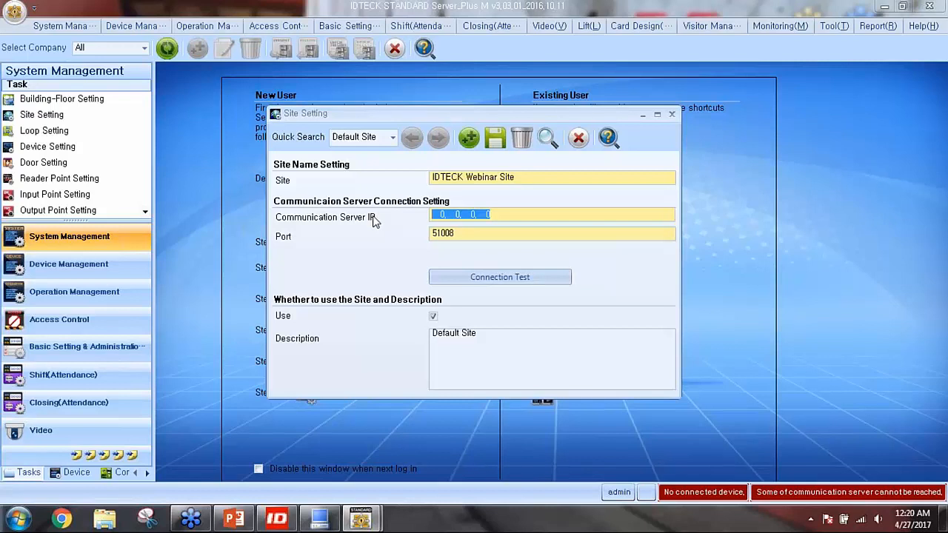
{"action": "key", "text": "super+r"}
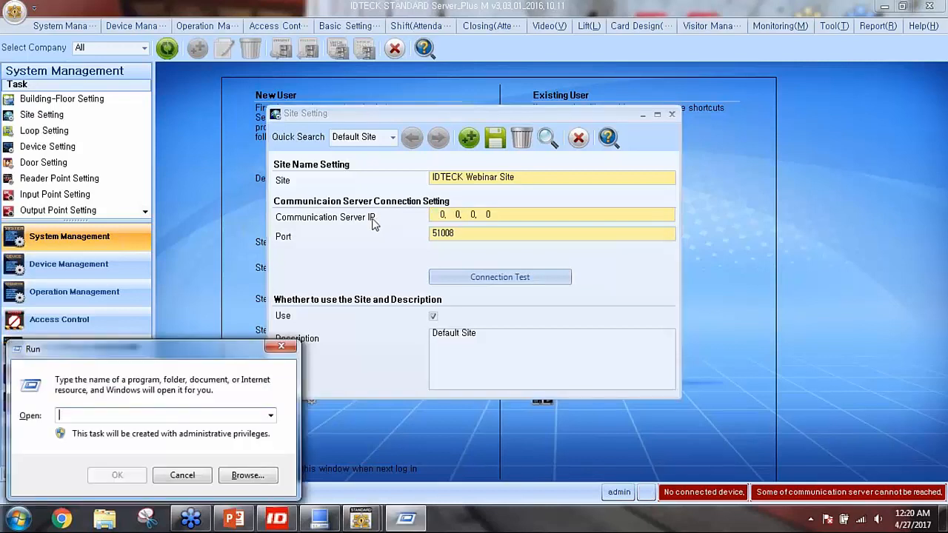
{"action": "type", "text": "cmd"}
{"action": "key", "text": "Return"}
{"action": "type", "text": "ipconfig /all"}
{"action": "key", "text": "Return"}
{"action": "scroll", "coordinate": [385, 198], "scroll_direction": "up", "scroll_amount": 12}
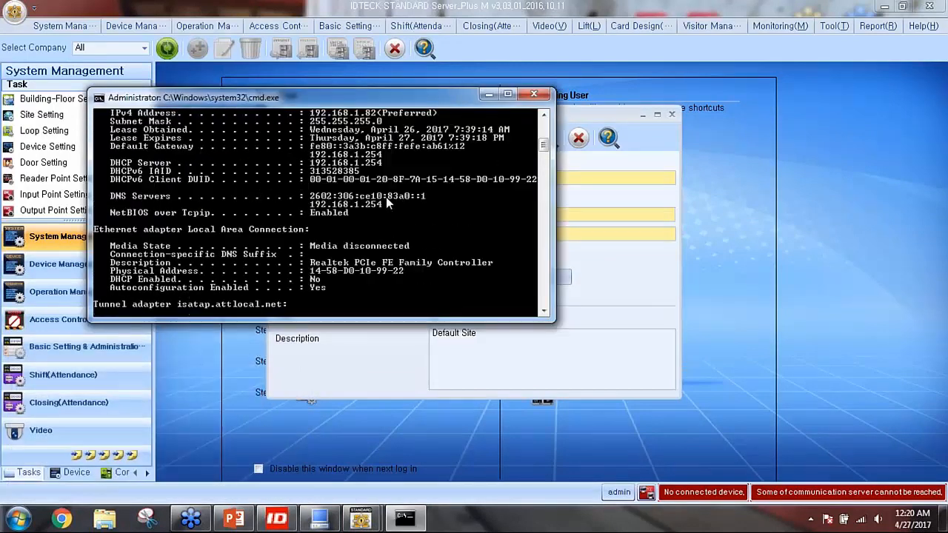
{"action": "scroll", "coordinate": [386, 196], "scroll_direction": "down", "scroll_amount": 1}
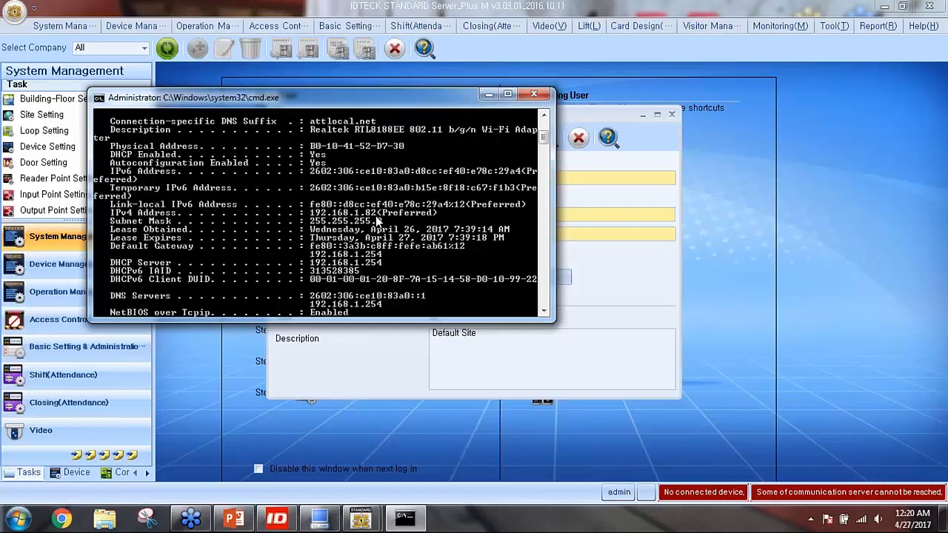
{"action": "left_click", "coordinate": [533, 94]}
Set communication server IP 192.168.1.82 and confirm the connection test succeeds
{"action": "type", "text": "19"}
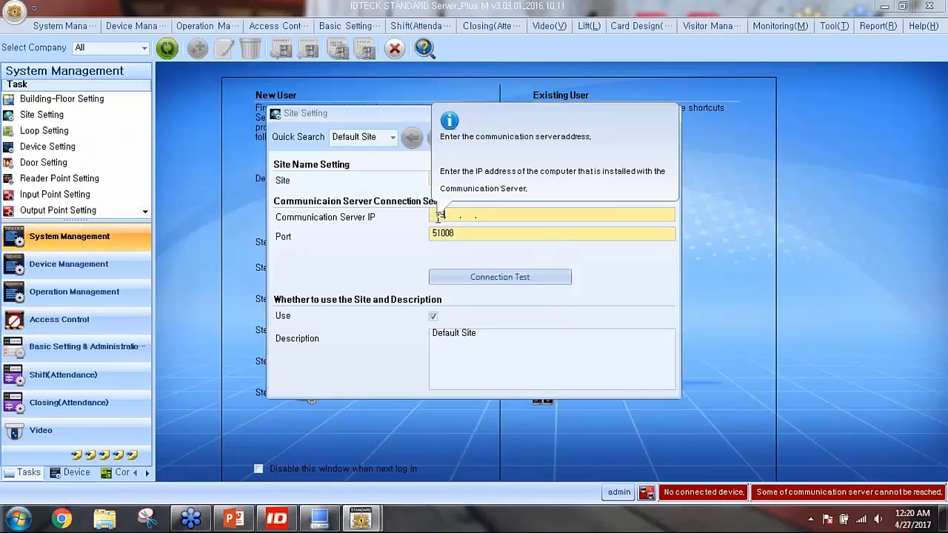
{"action": "type", "text": "2."}
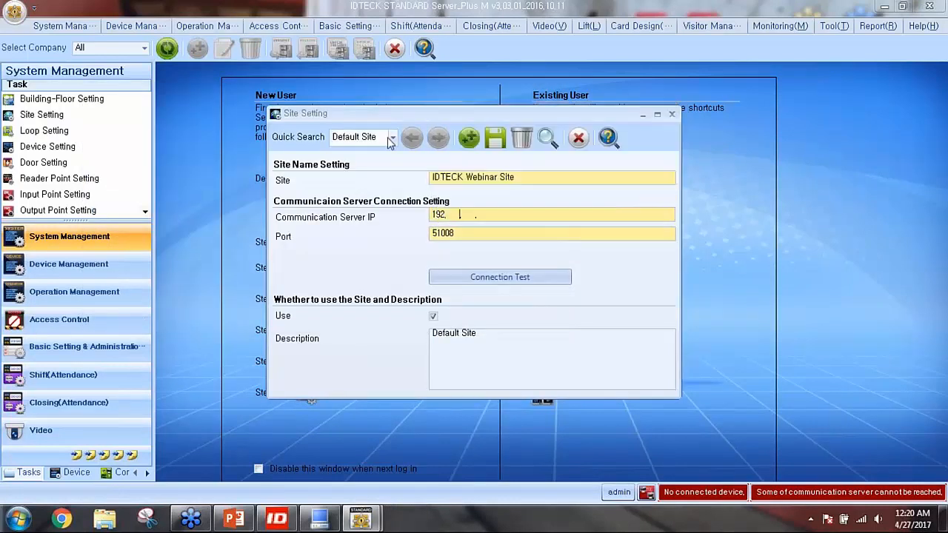
{"action": "type", "text": "168.  1.  82"}
{"action": "mouse_move", "coordinate": [435, 318]}
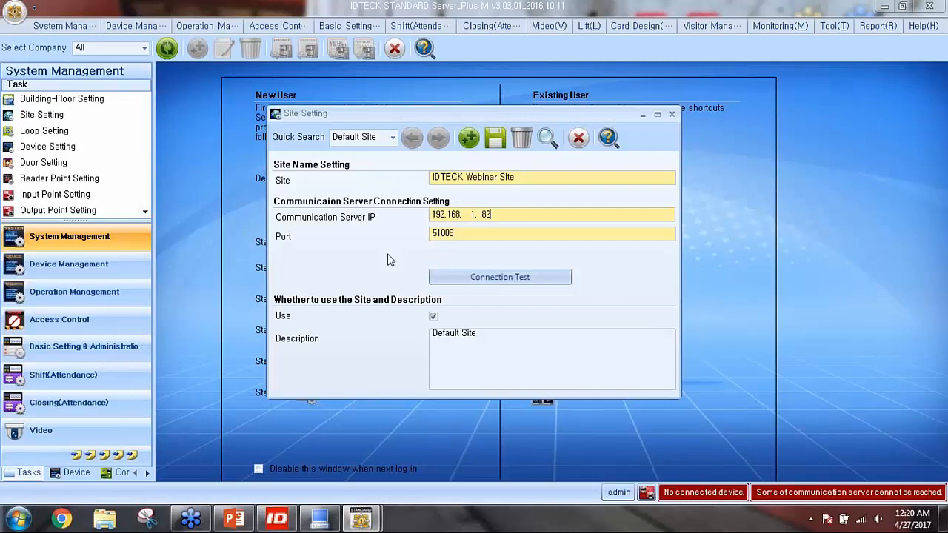
{"action": "left_click", "coordinate": [495, 282]}
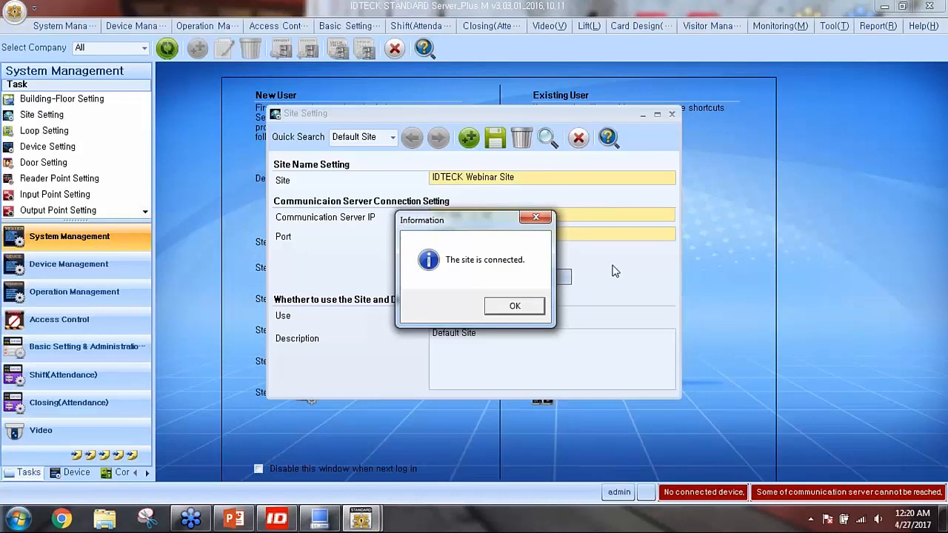
{"action": "left_click", "coordinate": [522, 305]}
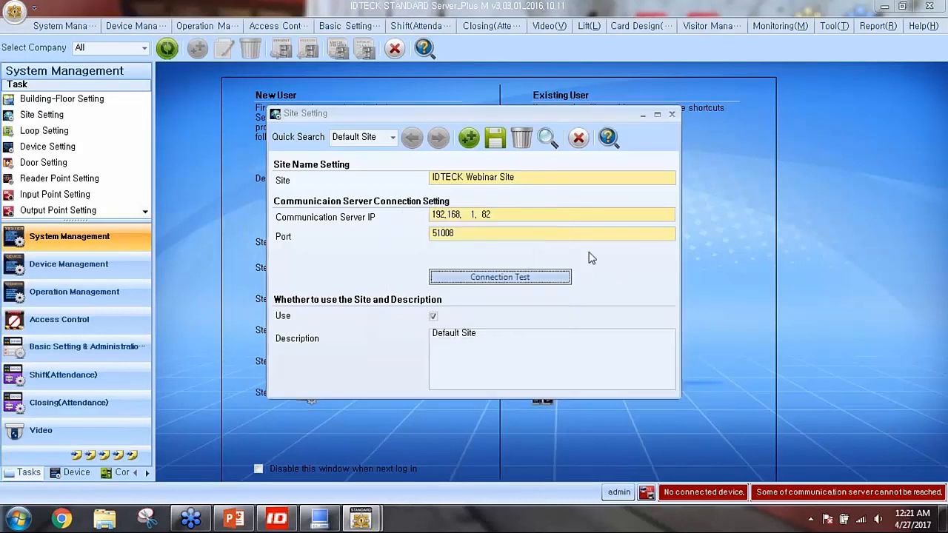
Save the IDTECK Webinar Site and close Site Setting
{"action": "left_click", "coordinate": [505, 143]}
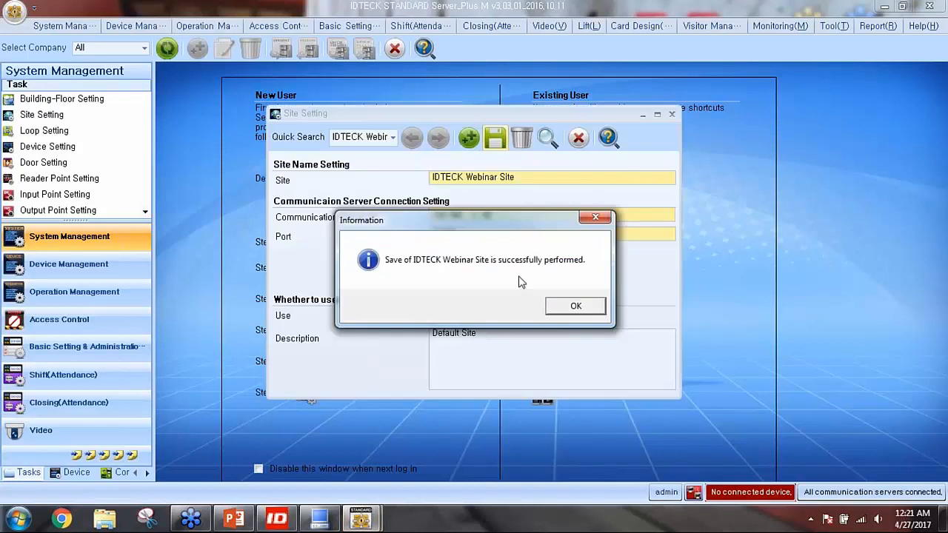
{"action": "left_click", "coordinate": [558, 309]}
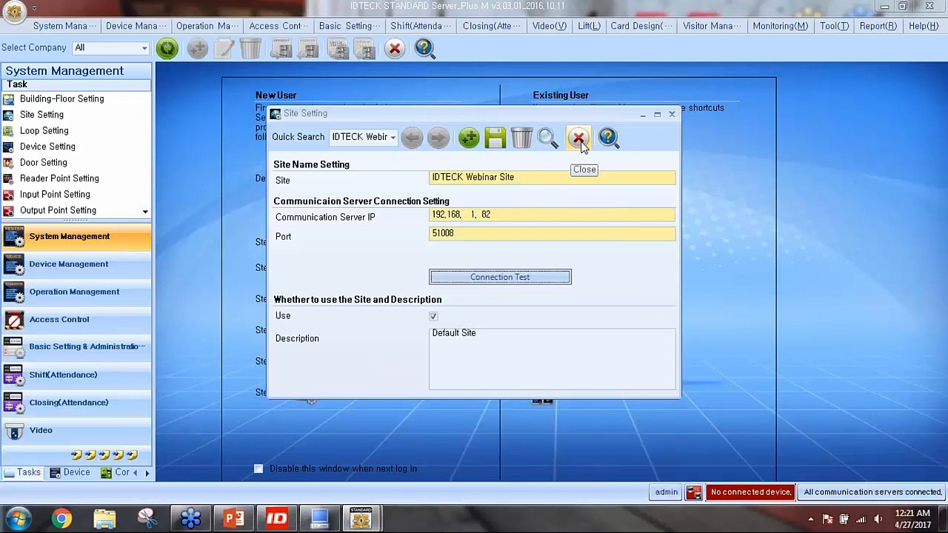
{"action": "left_click", "coordinate": [581, 141]}
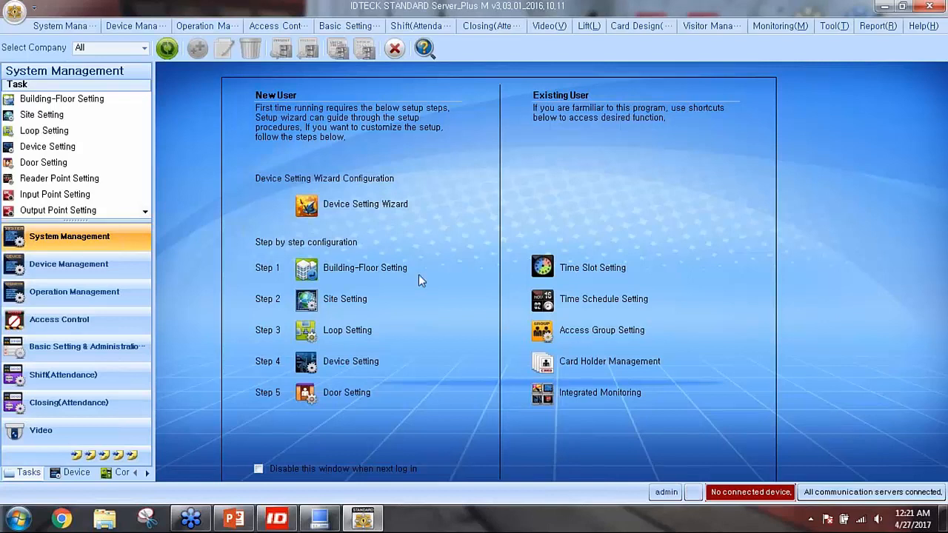
In the Communication Server's Use Site settings, check Site ID 1 and the Default Site entry
{"action": "left_click", "coordinate": [319, 518]}
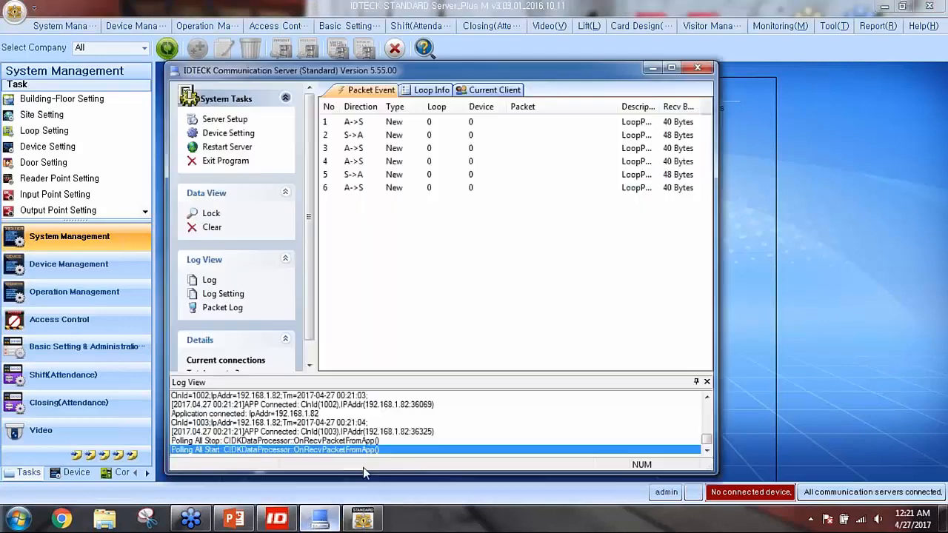
{"action": "left_click", "coordinate": [230, 126]}
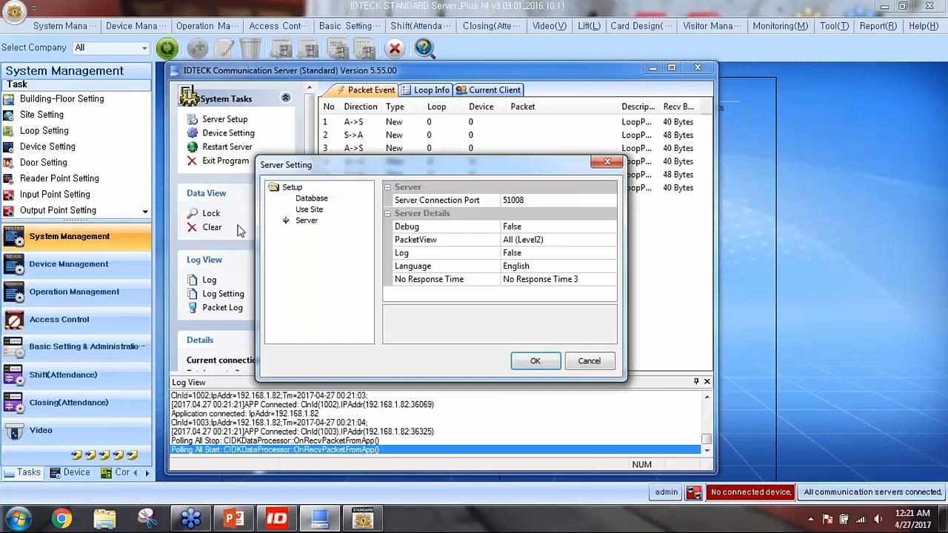
{"action": "left_click", "coordinate": [308, 209]}
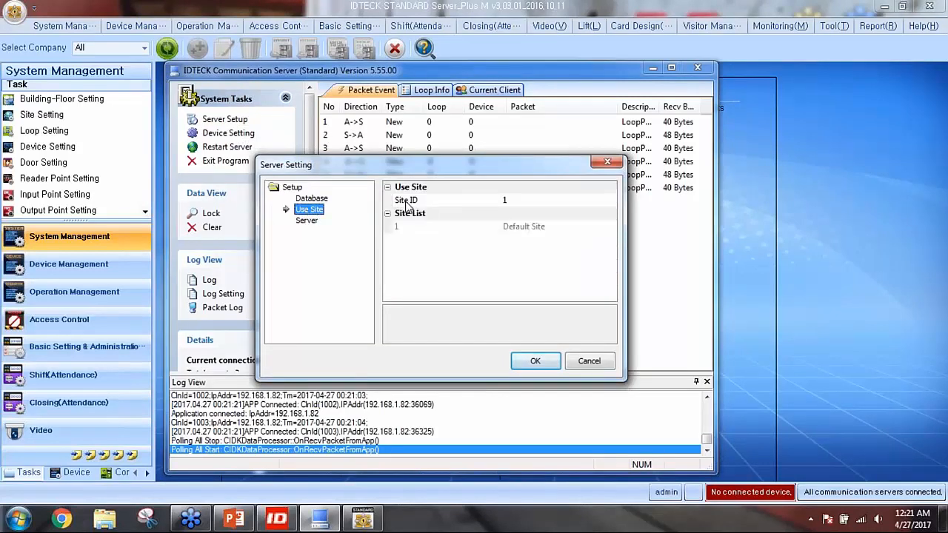
{"action": "left_click", "coordinate": [520, 205]}
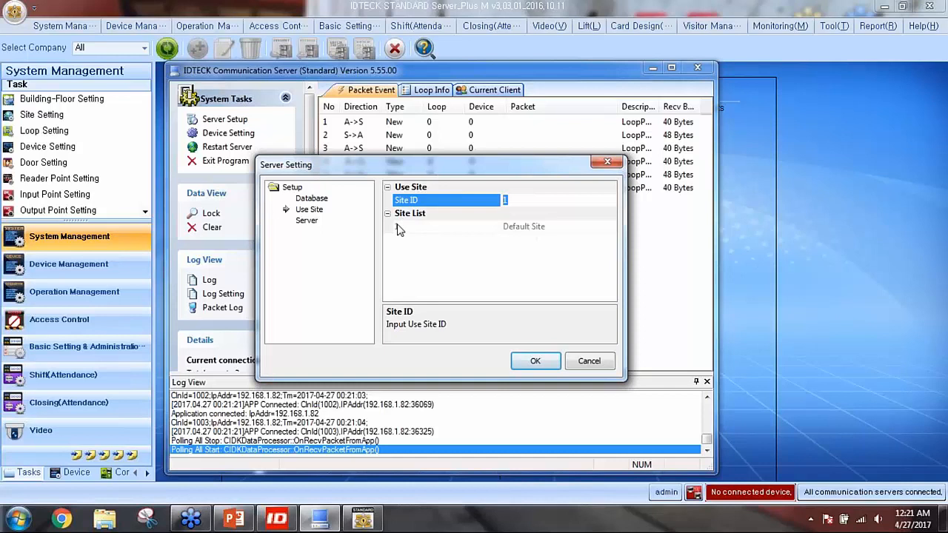
{"action": "left_click", "coordinate": [402, 230]}
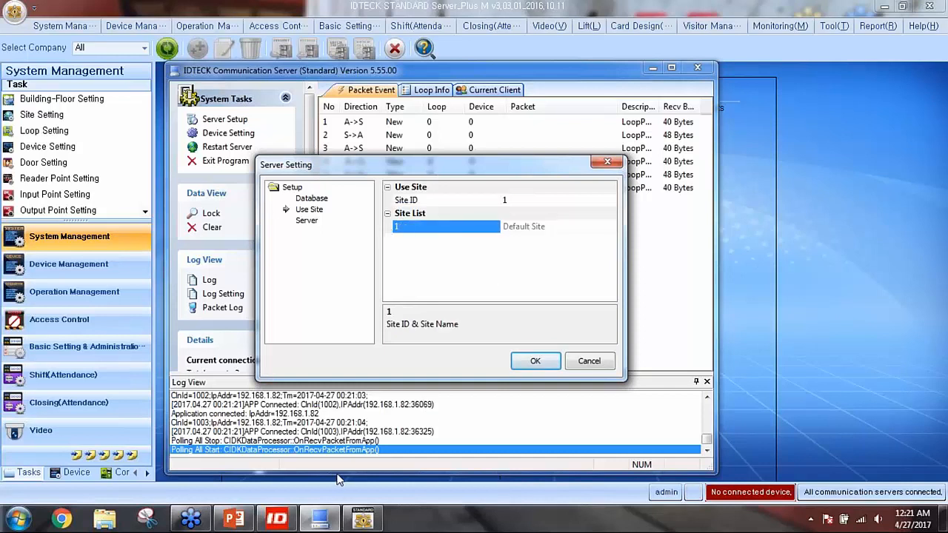
Load the IDTECK Webinar Site record, start a new site record, then close Site Setting
{"action": "left_click", "coordinate": [43, 115]}
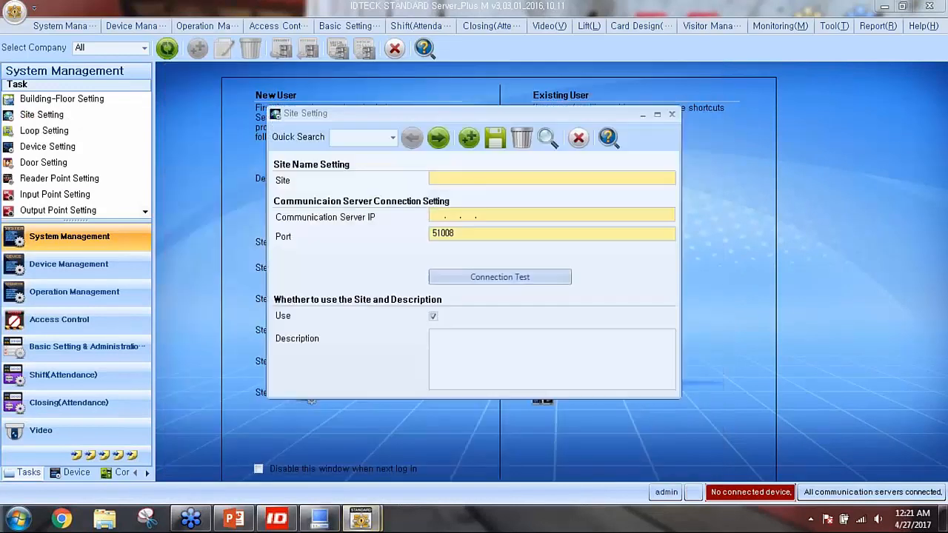
{"action": "left_click", "coordinate": [435, 140]}
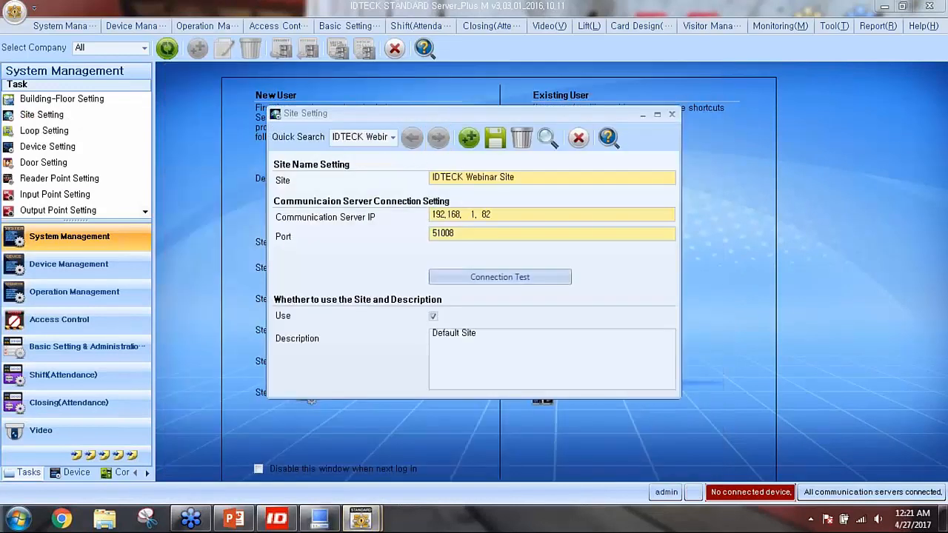
{"action": "left_click", "coordinate": [473, 138]}
{"action": "left_click", "coordinate": [474, 306]}
{"action": "left_click", "coordinate": [578, 138]}
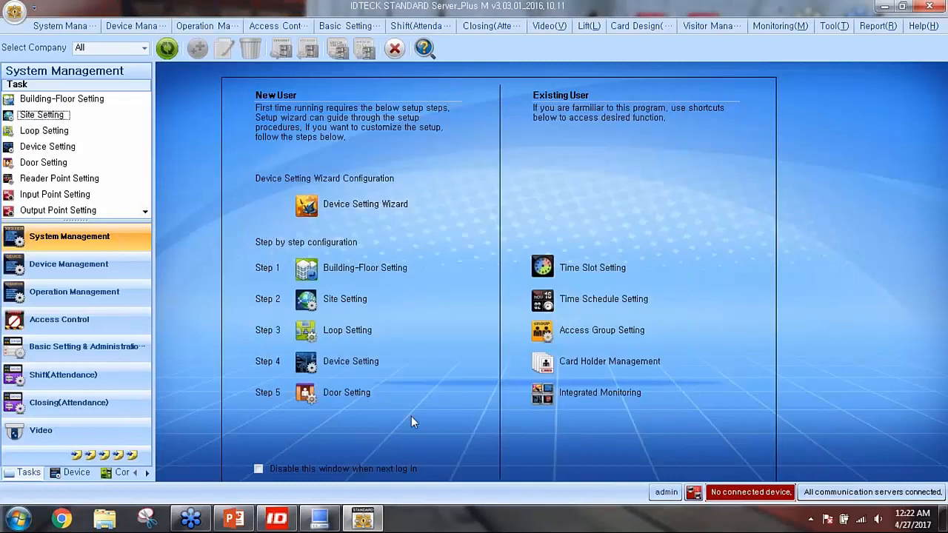
Enter Site ID 2 in the Communication Server settings and close them
{"action": "left_click", "coordinate": [335, 519]}
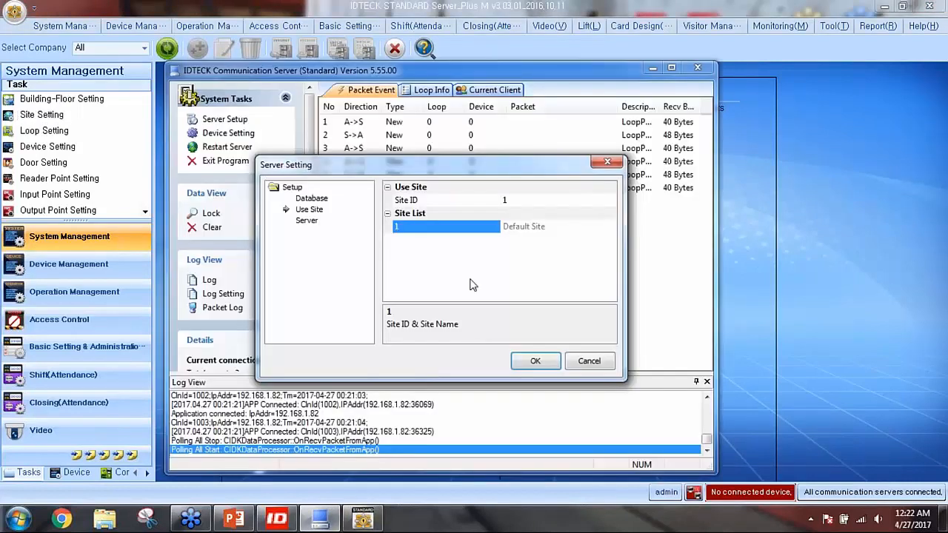
{"action": "left_click", "coordinate": [505, 200]}
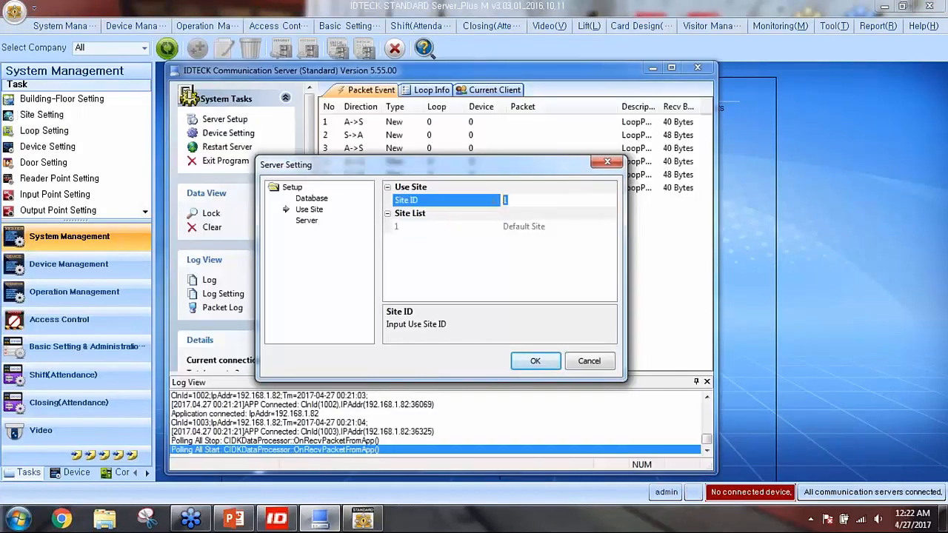
{"action": "type", "text": "2"}
{"action": "left_click_drag", "start_coordinate": [524, 203], "coordinate": [483, 200]}
{"action": "left_click", "coordinate": [607, 162]}
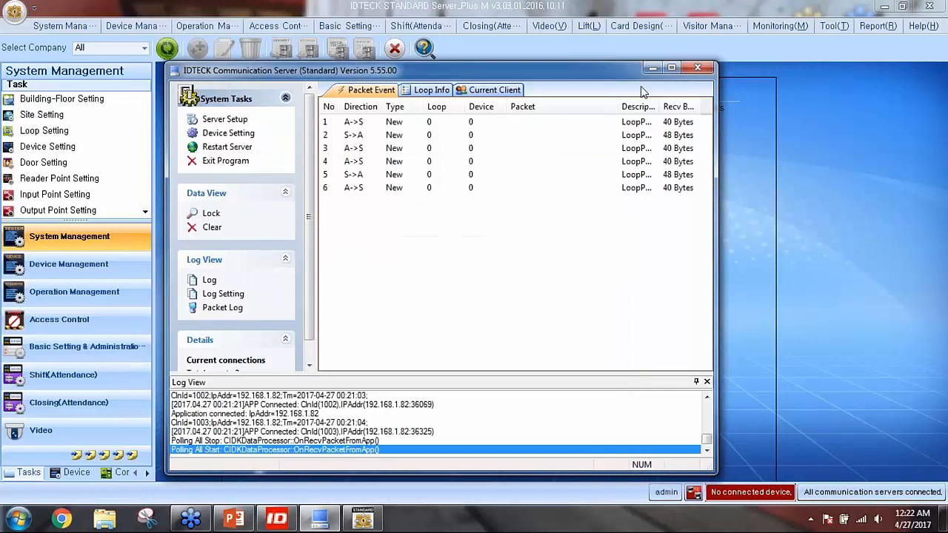
Reopen Use Site, type Site ID 2 again, then cancel the changes
{"action": "left_click", "coordinate": [226, 120]}
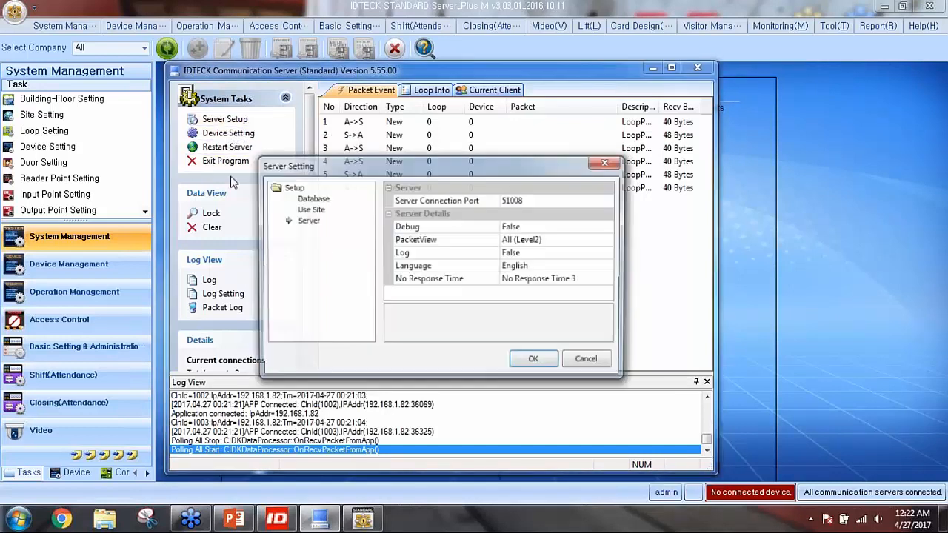
{"action": "left_click", "coordinate": [314, 211]}
{"action": "left_click", "coordinate": [511, 206]}
{"action": "type", "text": "2"}
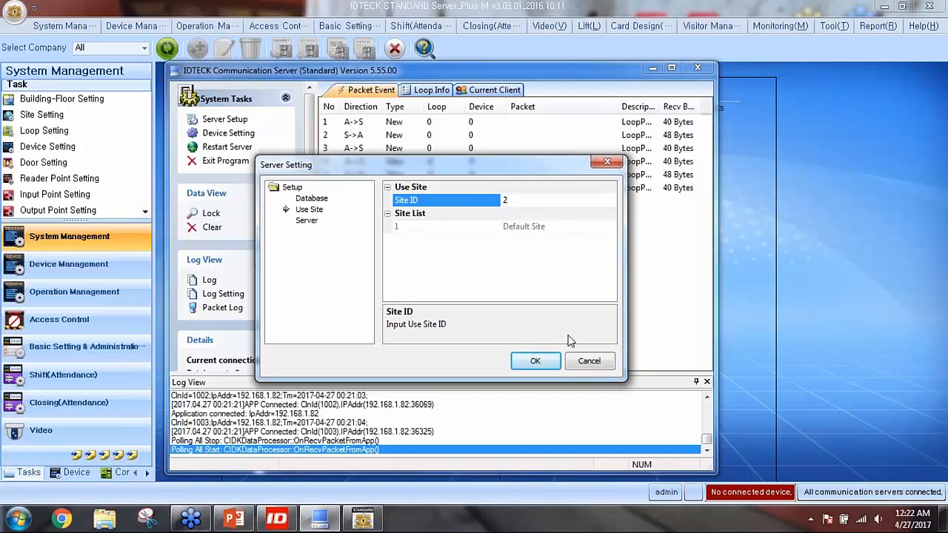
{"action": "left_click", "coordinate": [588, 360]}
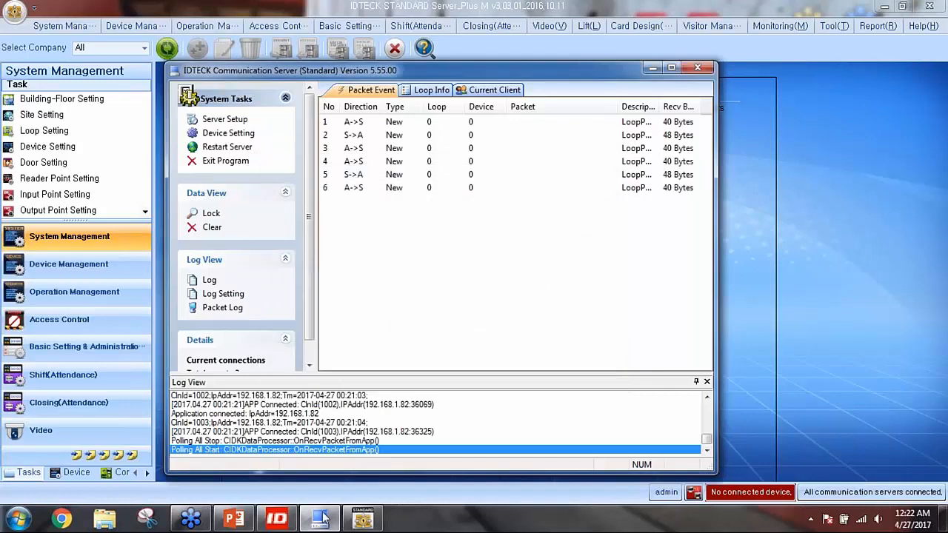
Create a new site named 'Extra Site' with communication server IP 192.168.1.100
{"action": "left_click", "coordinate": [322, 518]}
{"action": "left_click", "coordinate": [43, 115]}
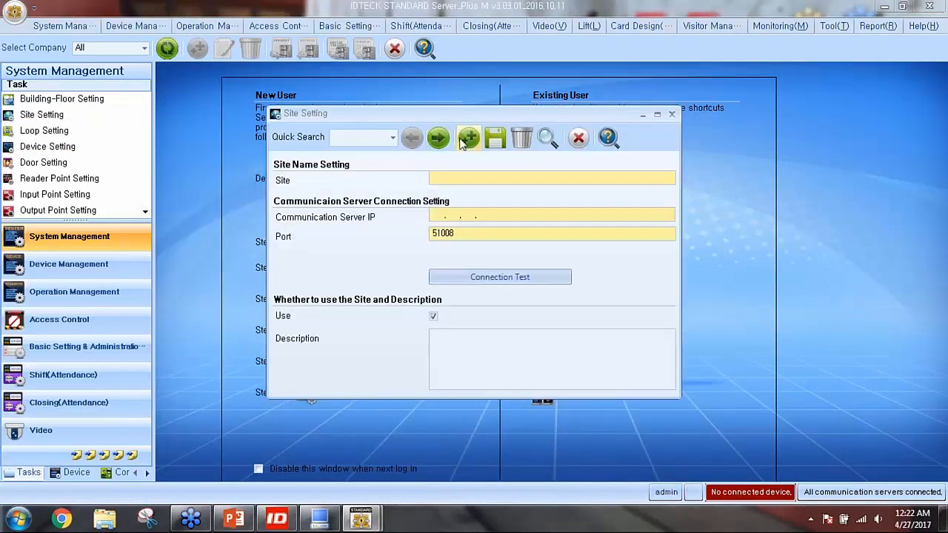
{"action": "left_click", "coordinate": [469, 139]}
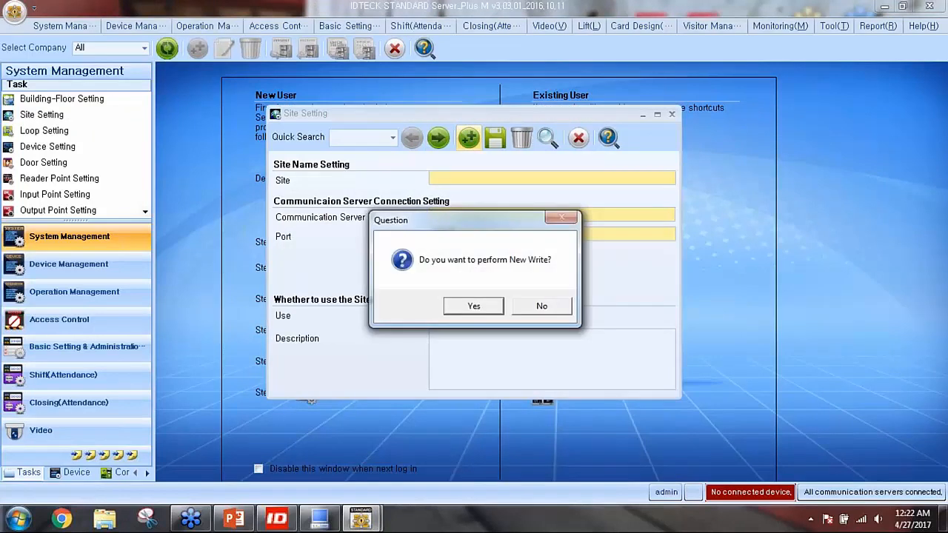
{"action": "left_click", "coordinate": [472, 306]}
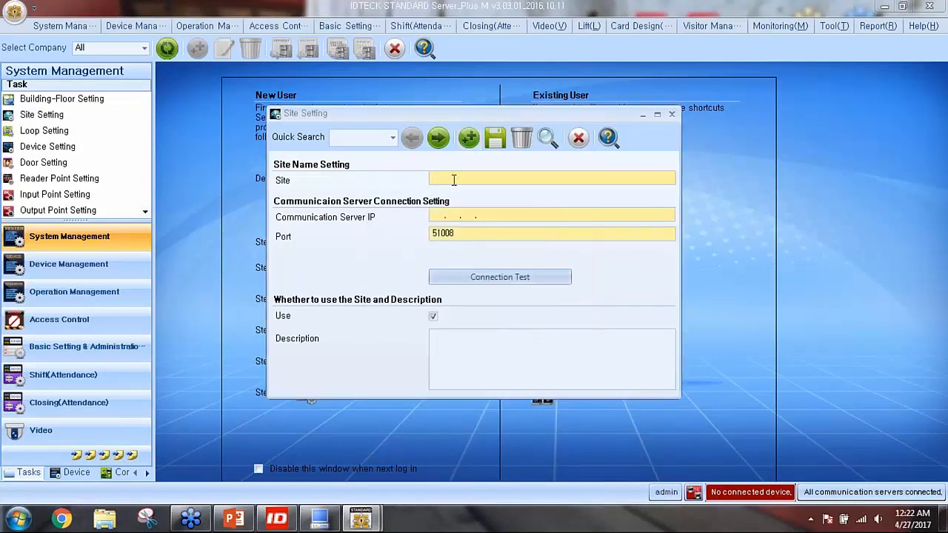
{"action": "type", "text": "Extra Site"}
{"action": "left_click", "coordinate": [441, 217]}
{"action": "type", "text": "192.168.  1.100"}
Save the Extra Site record and acknowledge the Site ID note and success message
{"action": "left_click", "coordinate": [497, 141]}
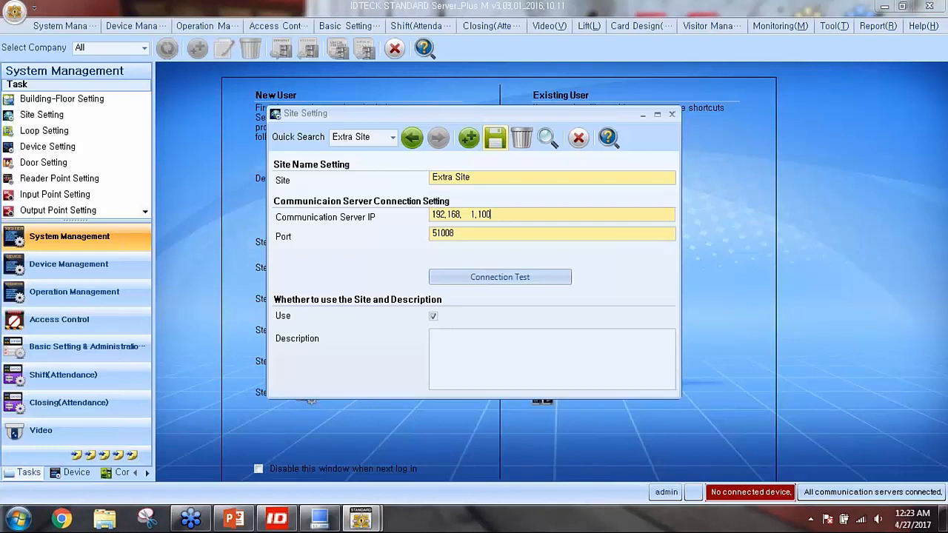
{"action": "left_click", "coordinate": [502, 131]}
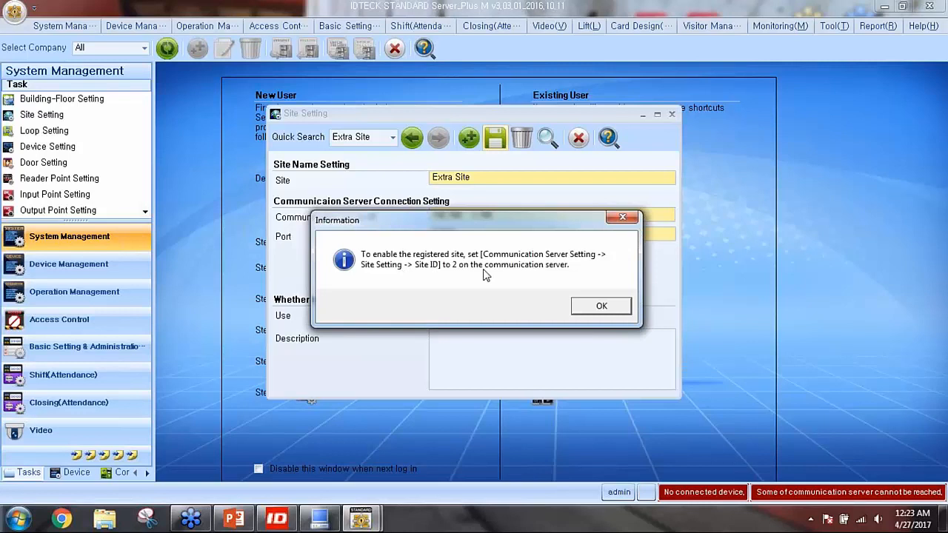
{"action": "left_click", "coordinate": [601, 308]}
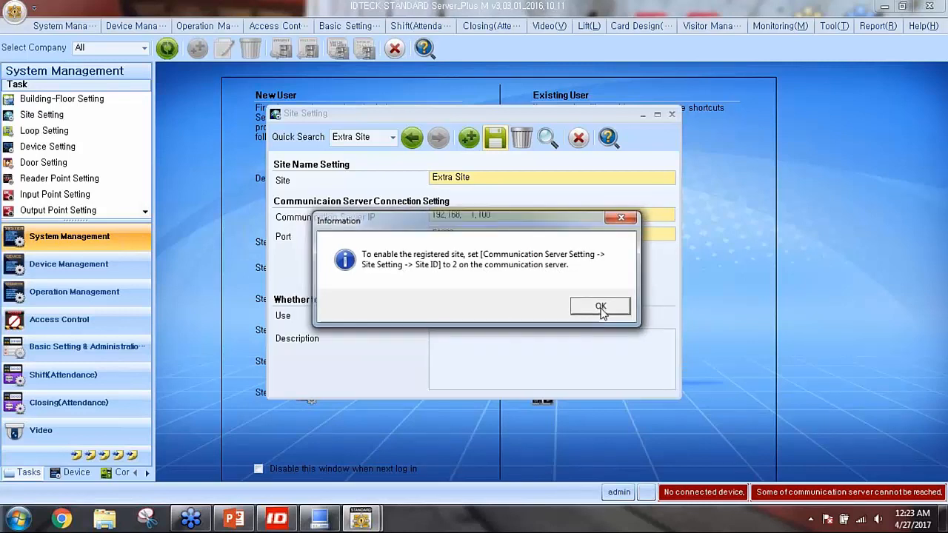
{"action": "left_click", "coordinate": [543, 309]}
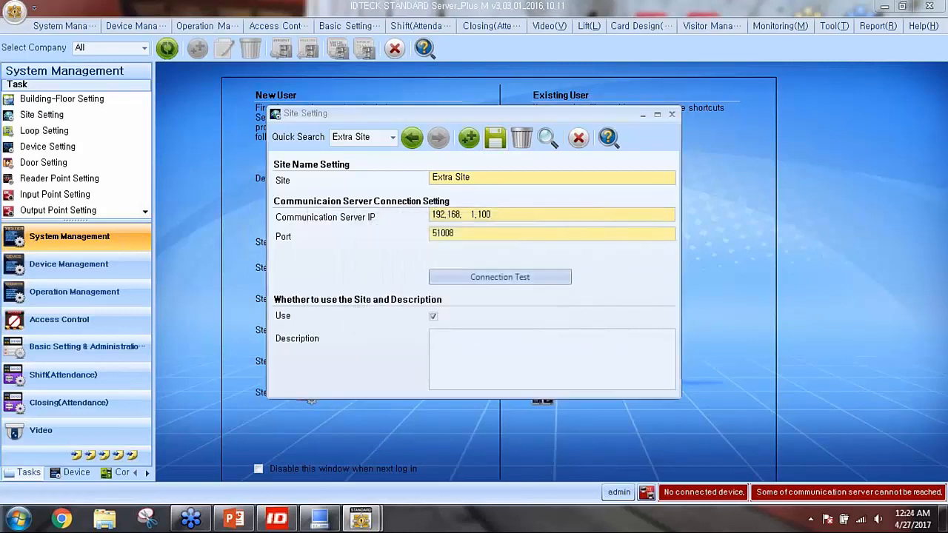
Apply the Communication Server's Use Site settings and confirm the server restart
{"action": "left_click", "coordinate": [578, 137]}
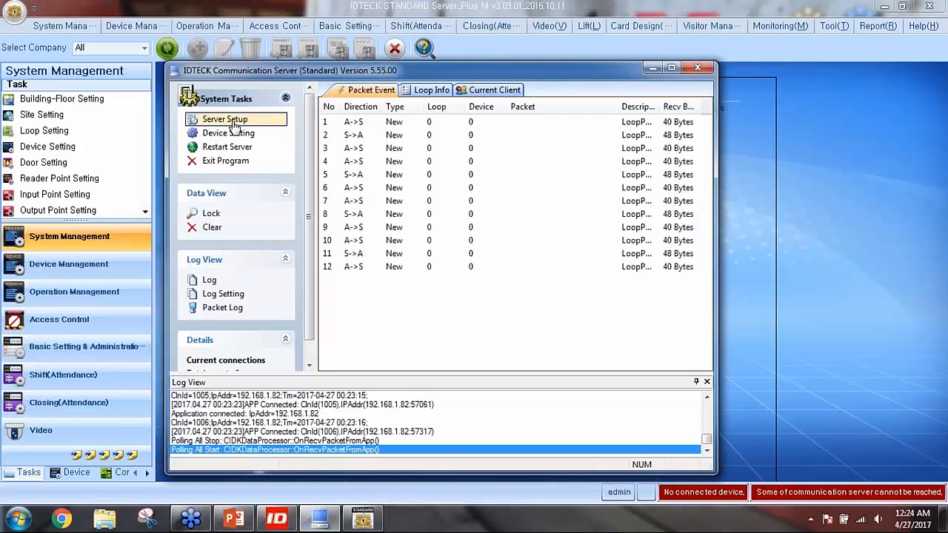
{"action": "left_click", "coordinate": [222, 119]}
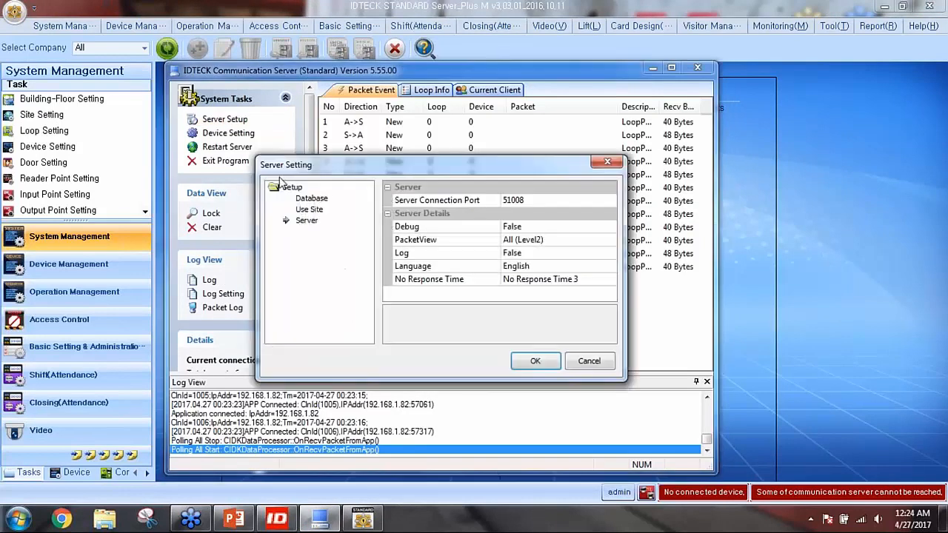
{"action": "left_click", "coordinate": [307, 210]}
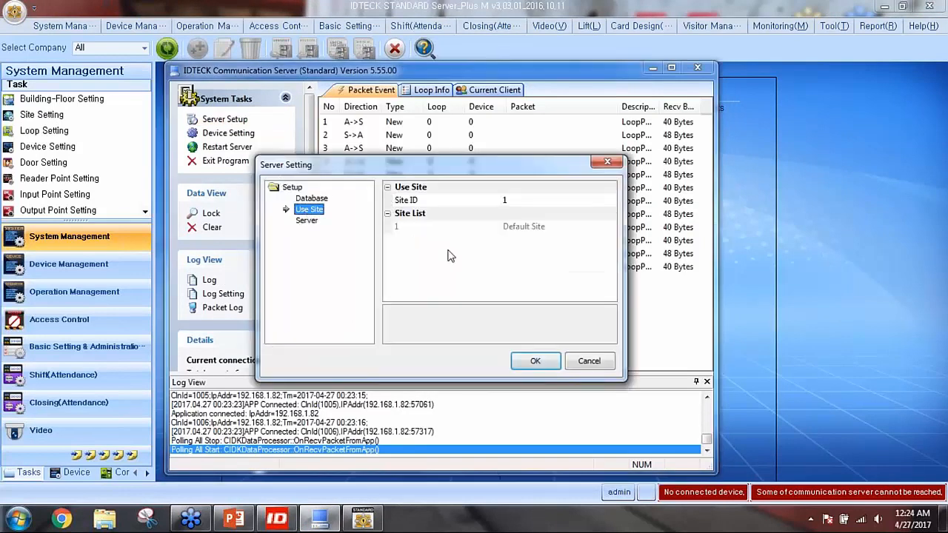
{"action": "left_click", "coordinate": [539, 363]}
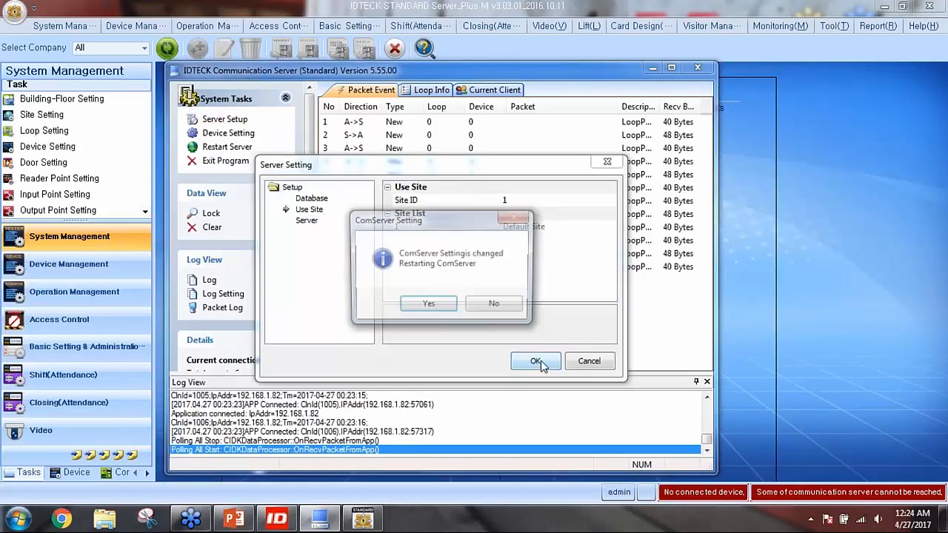
{"action": "left_click", "coordinate": [427, 305]}
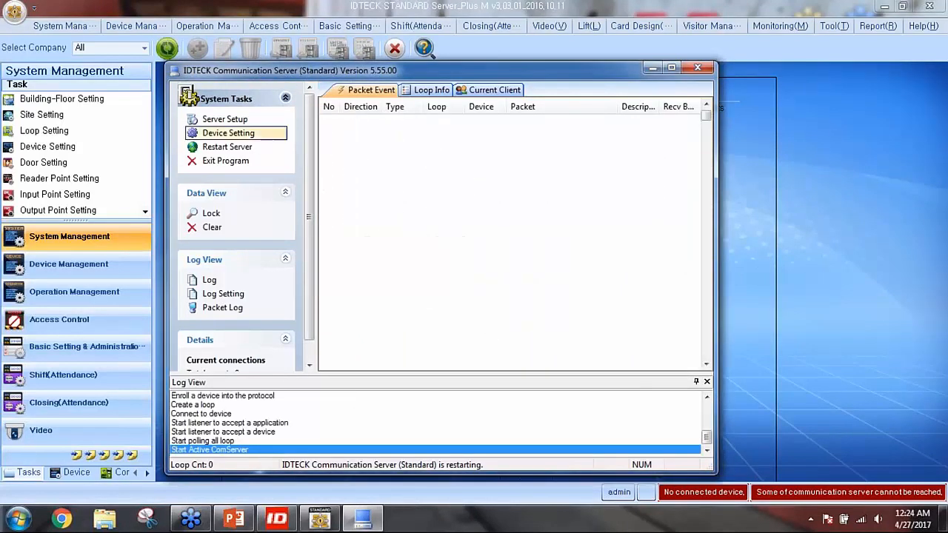
Review the server's site list, comparing the IDTECK Webinar Site and Extra Site entries
{"action": "left_click", "coordinate": [234, 123]}
{"action": "left_click", "coordinate": [308, 210]}
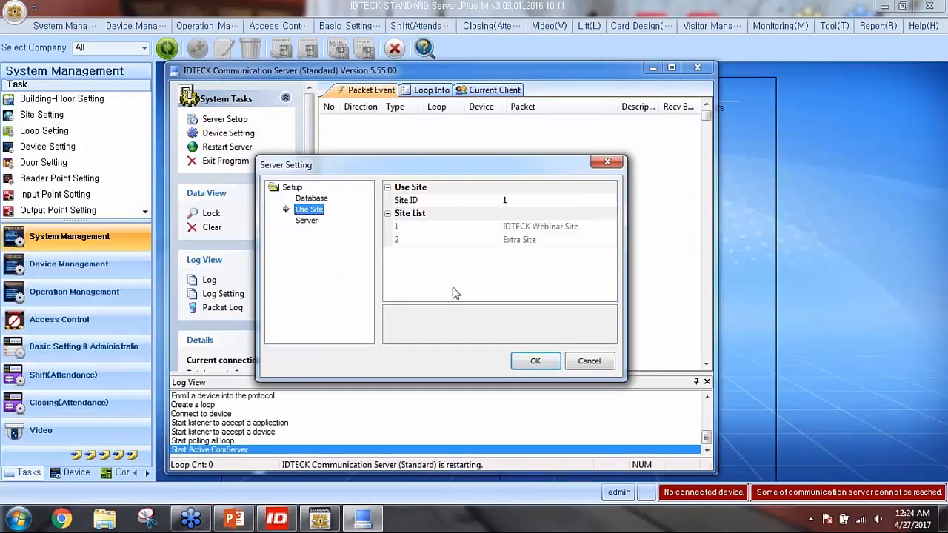
{"action": "left_click", "coordinate": [520, 227]}
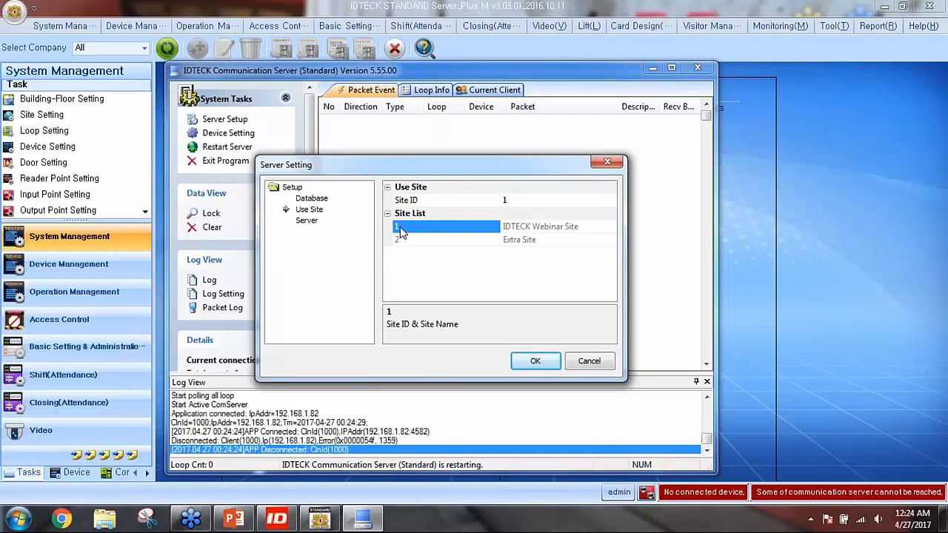
{"action": "left_click", "coordinate": [518, 239]}
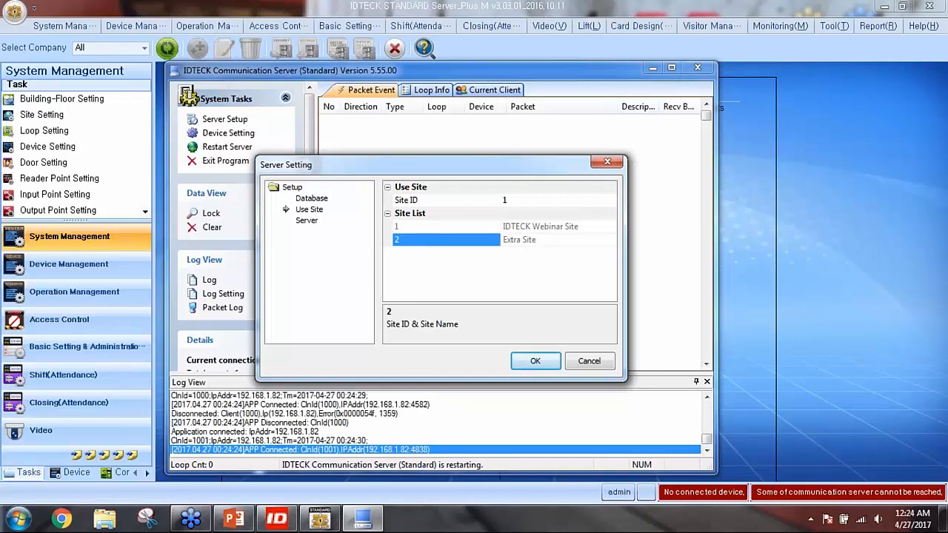
{"action": "left_click", "coordinate": [412, 227]}
{"action": "left_click", "coordinate": [412, 242]}
{"action": "left_click", "coordinate": [427, 227]}
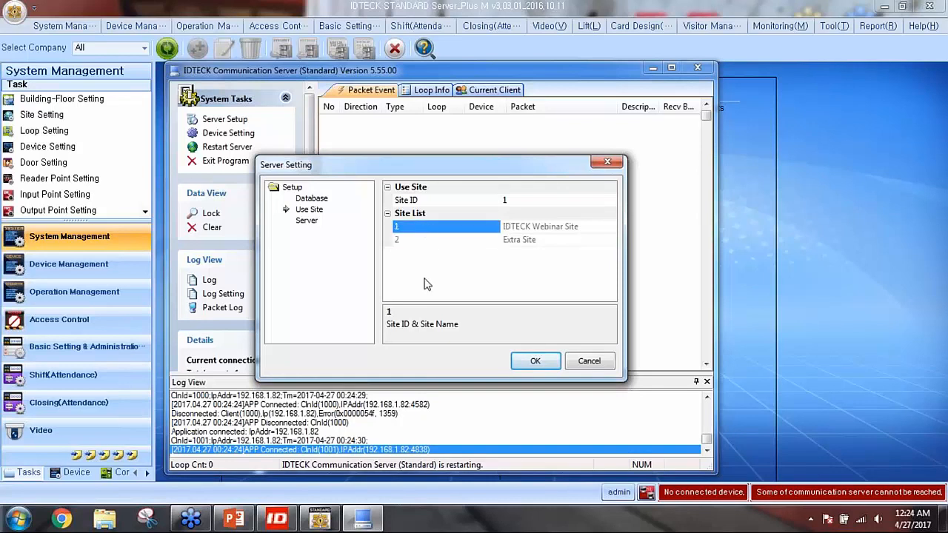
Keep Site ID 1, restart the server, and bring IDTECK STANDARD to the front
{"action": "left_click", "coordinate": [505, 200]}
{"action": "double_click", "coordinate": [505, 200]}
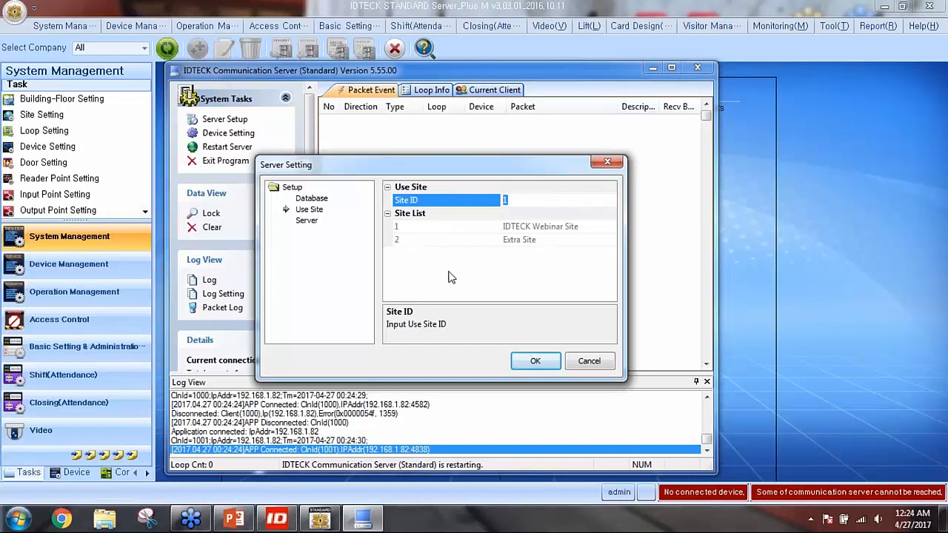
{"action": "left_click", "coordinate": [412, 241]}
{"action": "double_click", "coordinate": [512, 201]}
{"action": "type", "text": "2"}
{"action": "key", "text": "BackSpace"}
{"action": "type", "text": "1"}
{"action": "left_click", "coordinate": [535, 359]}
{"action": "left_click", "coordinate": [427, 307]}
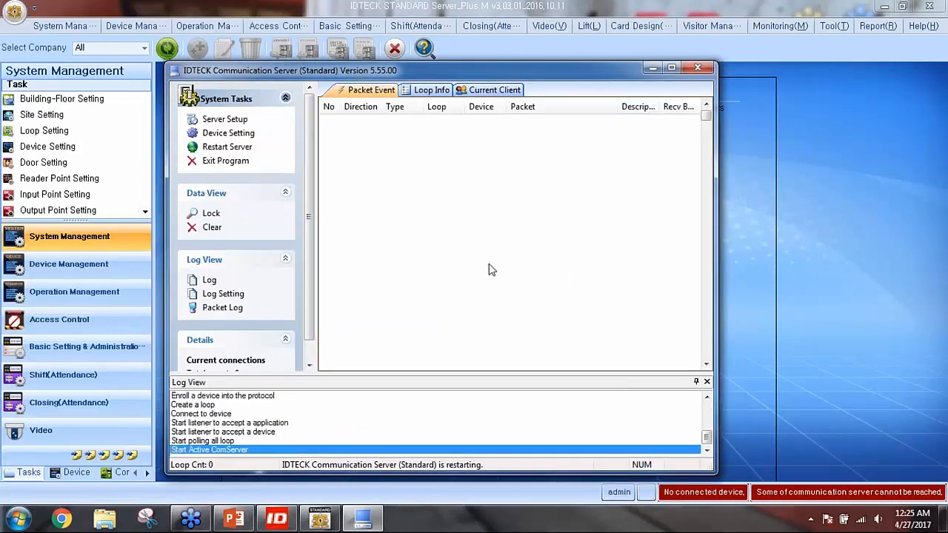
{"action": "left_click", "coordinate": [511, 48]}
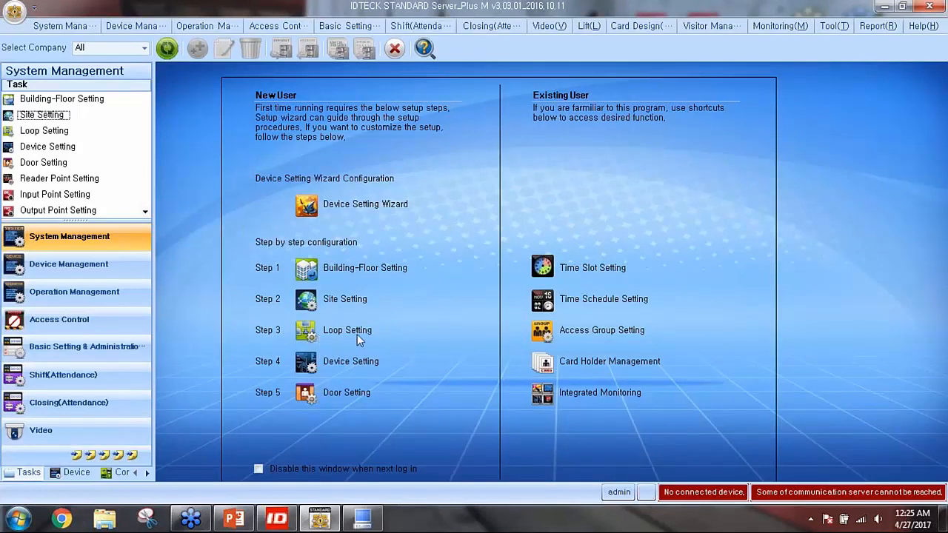
Start a new loop record named 'Loop 1' on IDTECK Webinar Site
{"action": "left_click", "coordinate": [306, 330]}
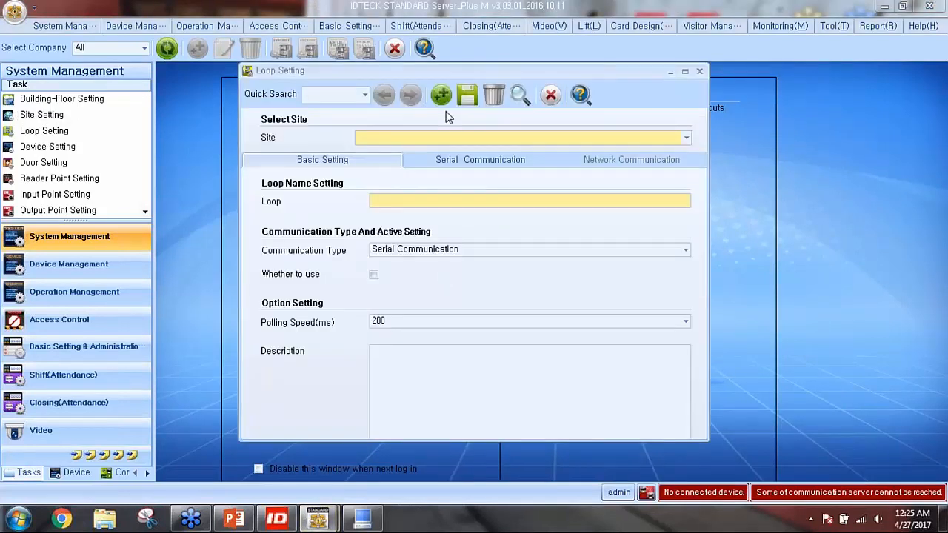
{"action": "mouse_move", "coordinate": [453, 76]}
{"action": "left_mouse_down"}
{"action": "mouse_move", "coordinate": [465, 77]}
{"action": "mouse_move", "coordinate": [457, 81]}
{"action": "left_mouse_up"}
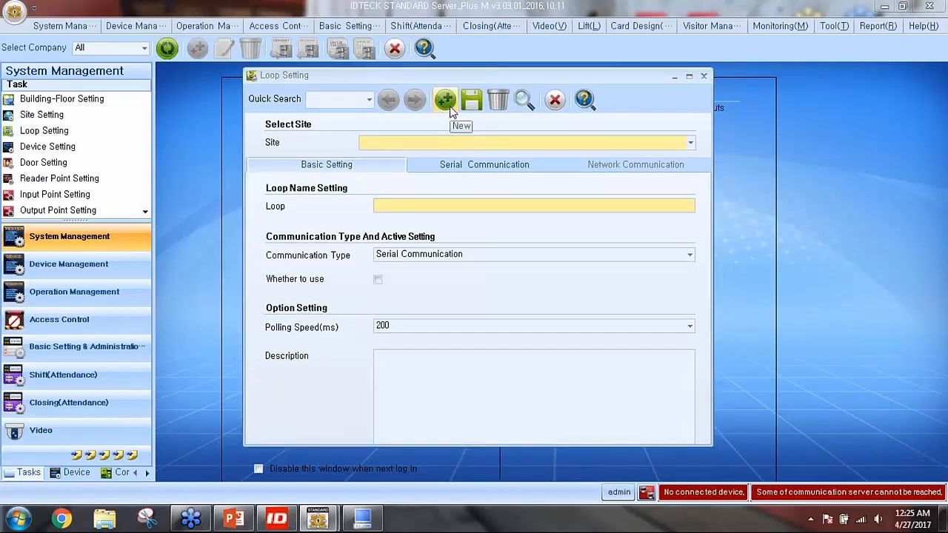
{"action": "left_click", "coordinate": [451, 107]}
{"action": "left_click", "coordinate": [472, 306]}
{"action": "left_click", "coordinate": [416, 148]}
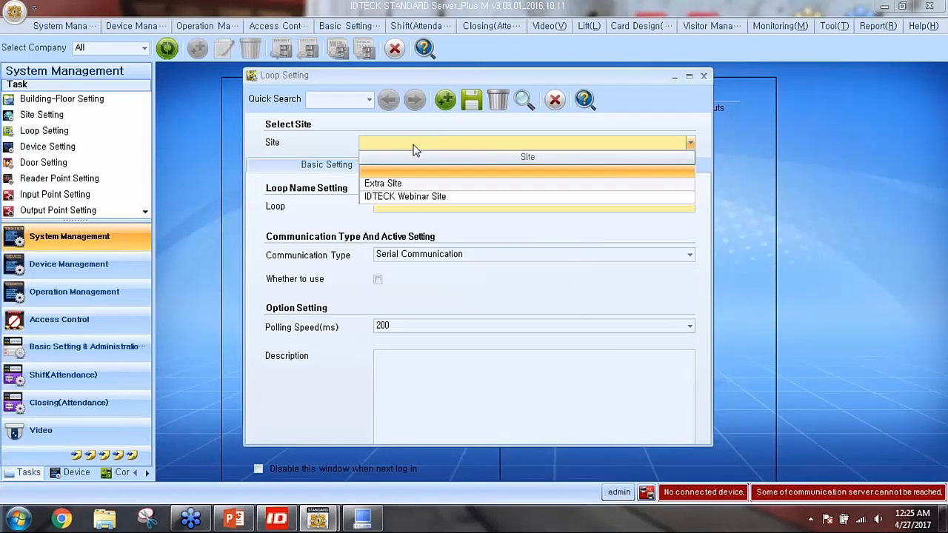
{"action": "left_click", "coordinate": [381, 197]}
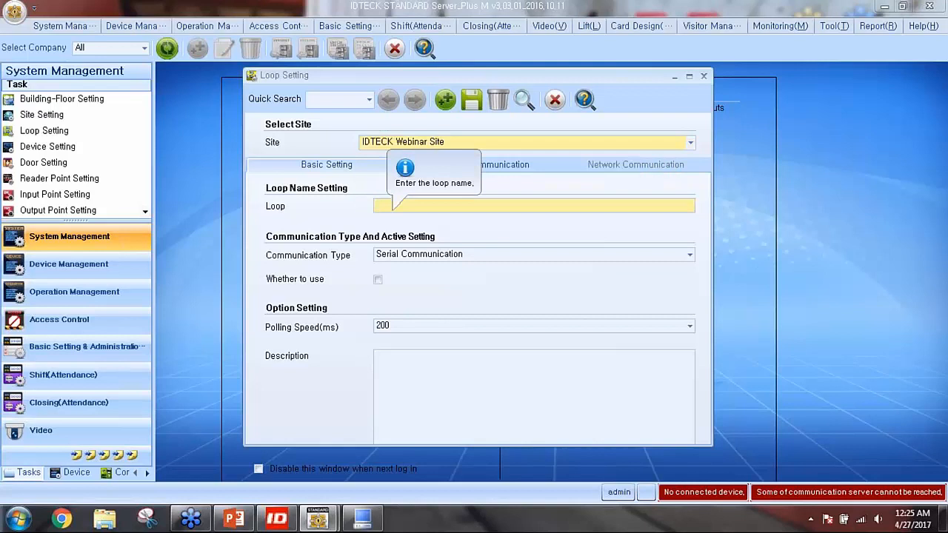
{"action": "type", "text": "Loop 1"}
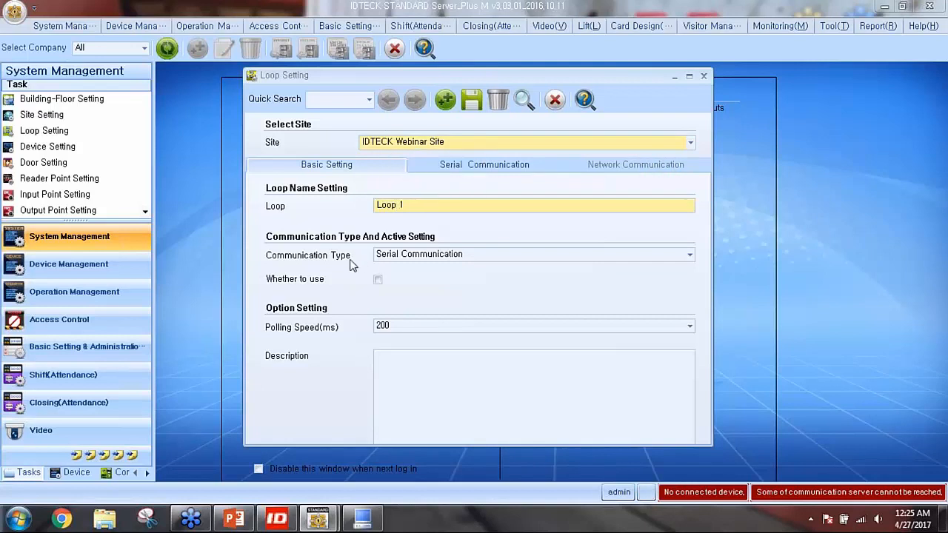
Set Loop 1 to Network Communication, mark it for use, and show its network settings
{"action": "left_click", "coordinate": [420, 255]}
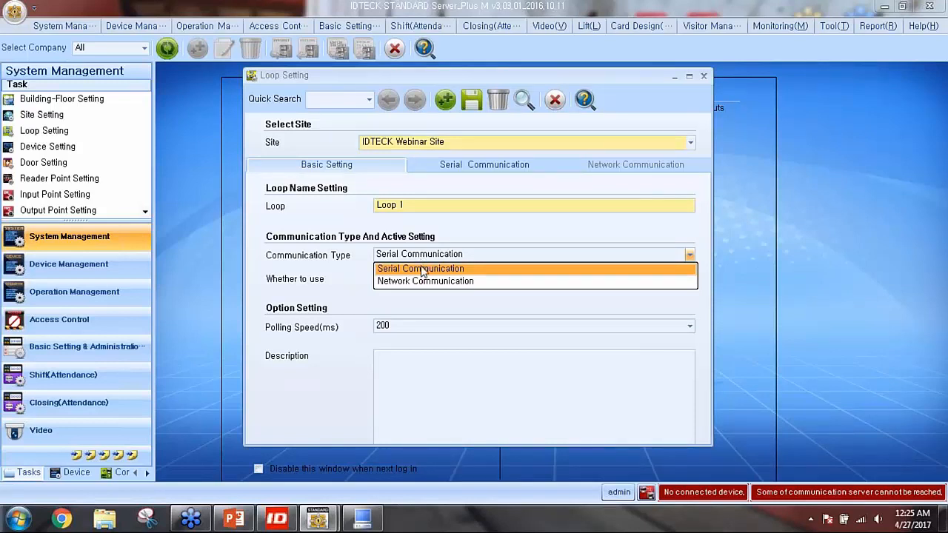
{"action": "left_click", "coordinate": [428, 282]}
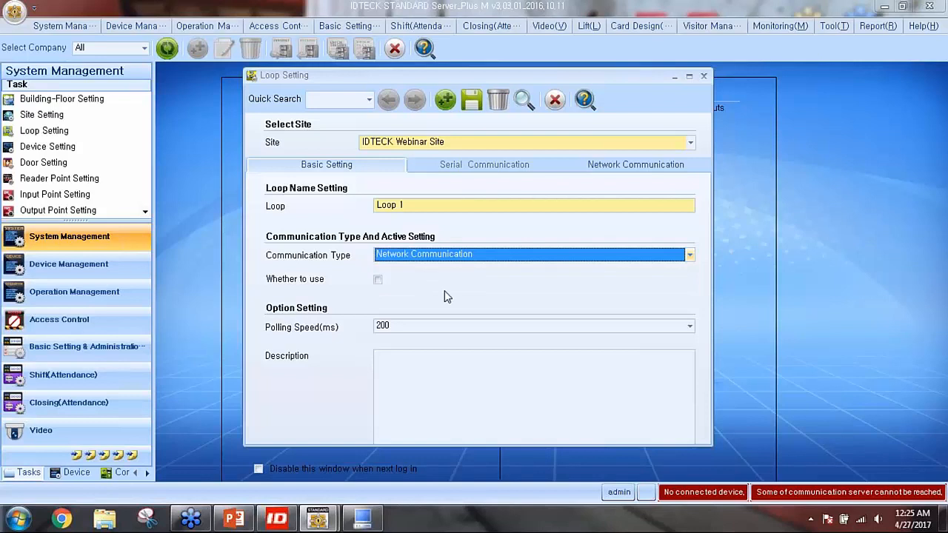
{"action": "mouse_move", "coordinate": [468, 263]}
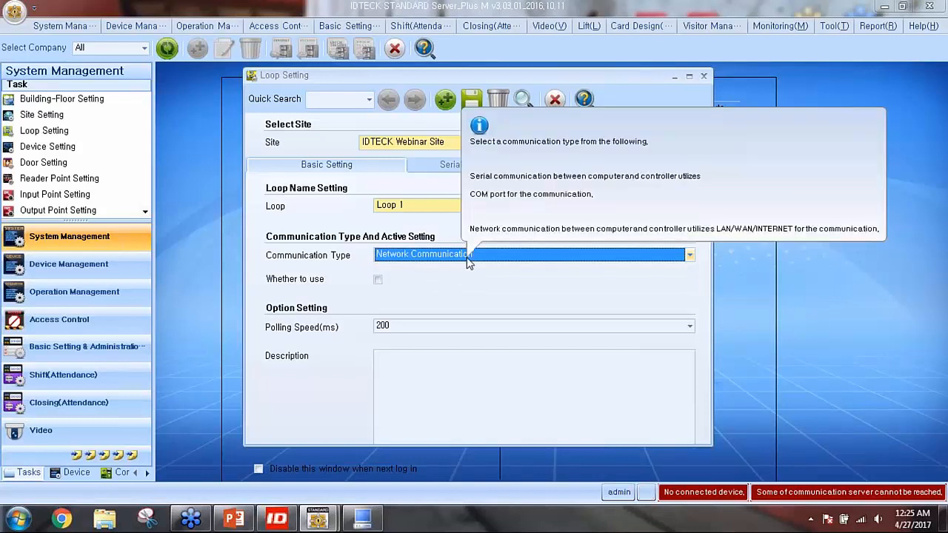
{"action": "left_click", "coordinate": [467, 259]}
{"action": "left_click", "coordinate": [423, 270]}
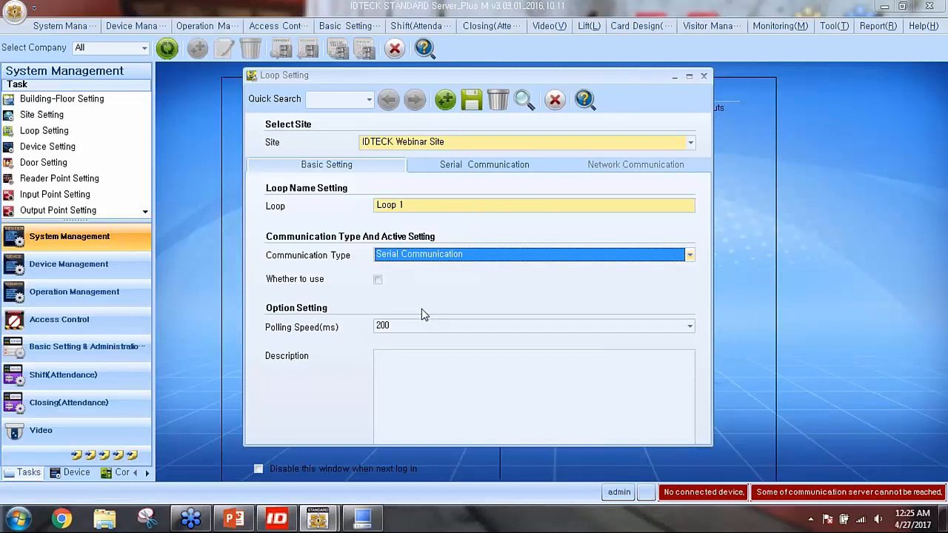
{"action": "left_click", "coordinate": [468, 259]}
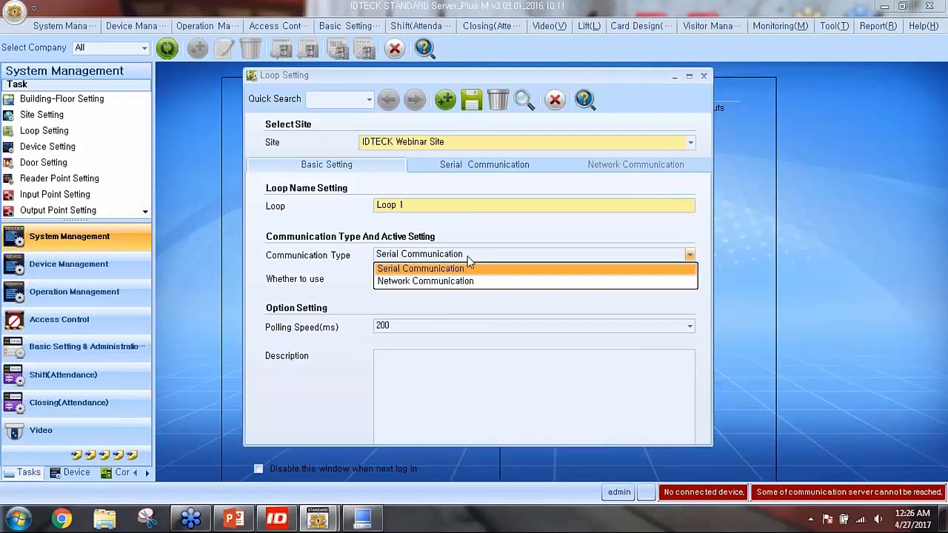
{"action": "left_click", "coordinate": [441, 284]}
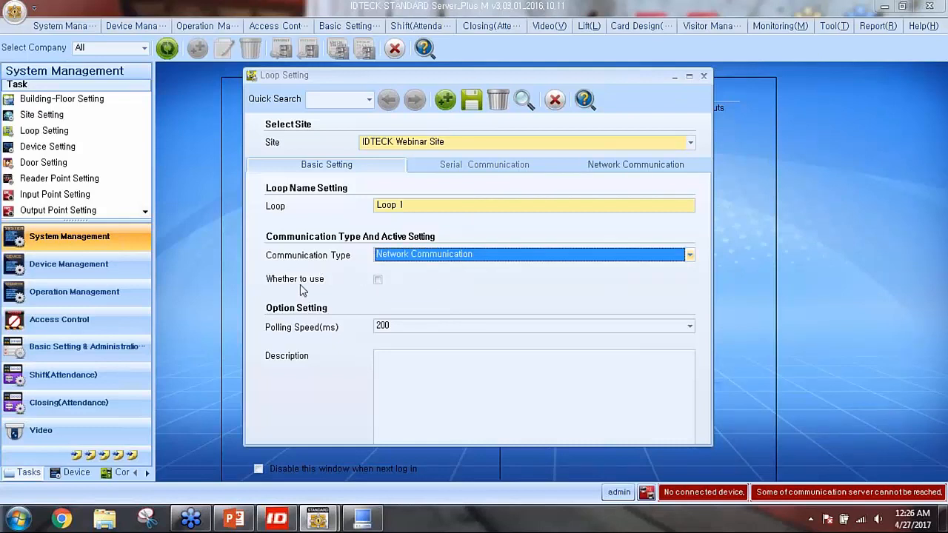
{"action": "left_click", "coordinate": [377, 281]}
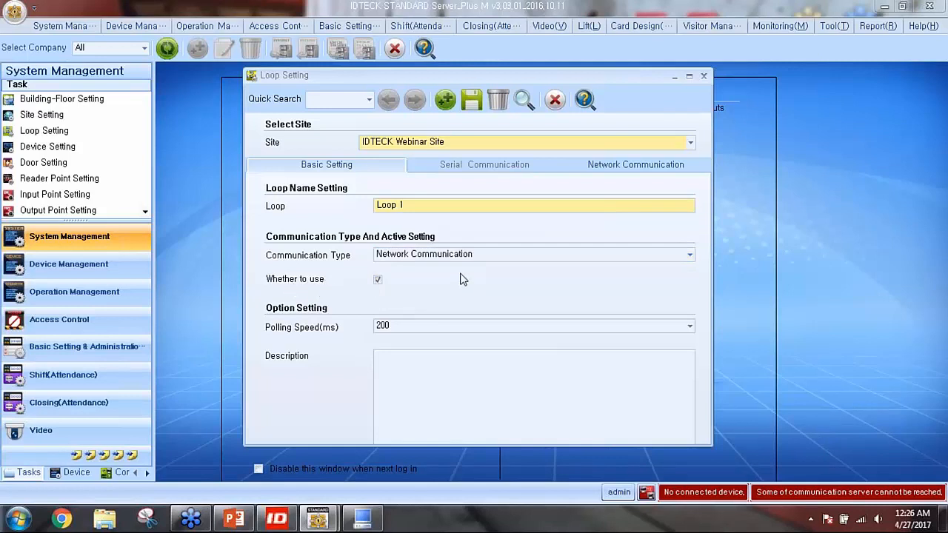
{"action": "left_click", "coordinate": [617, 169]}
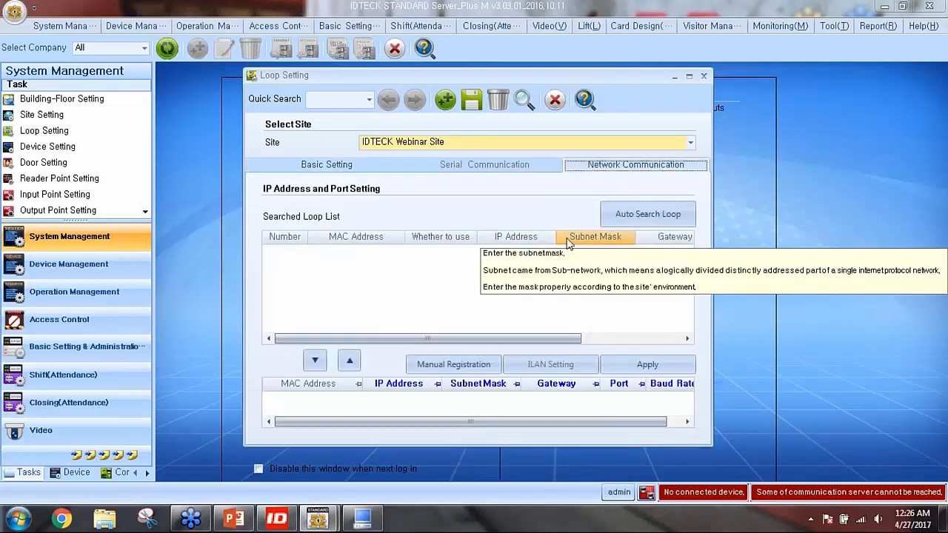
Auto-search for controllers and register the one at 192.168.1.11 to Loop 1
{"action": "mouse_move", "coordinate": [595, 312]}
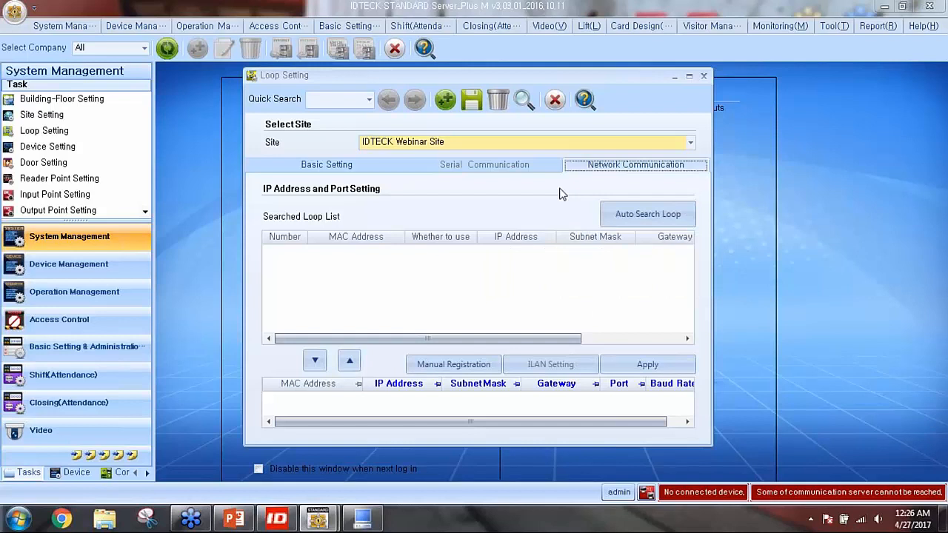
{"action": "left_click", "coordinate": [652, 222]}
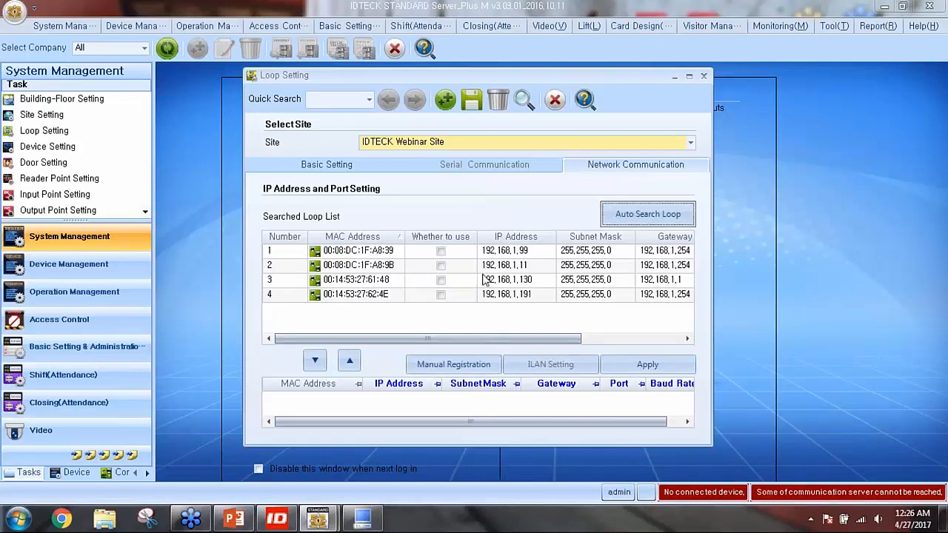
{"action": "left_click", "coordinate": [375, 269]}
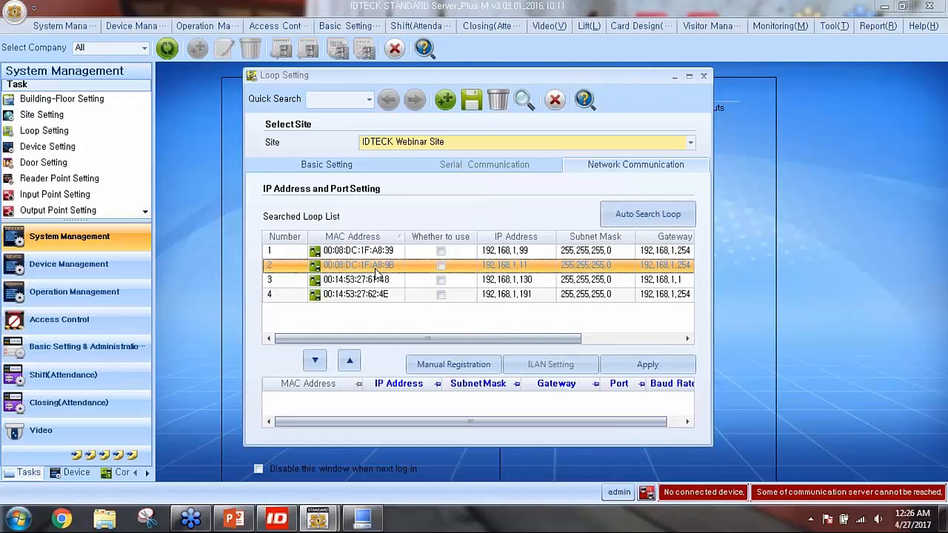
{"action": "left_click", "coordinate": [314, 361]}
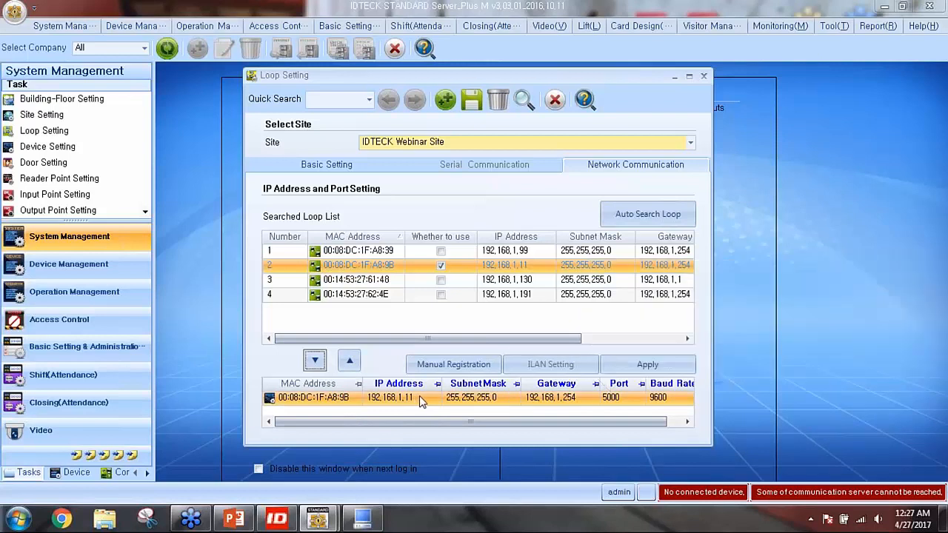
{"action": "left_click", "coordinate": [496, 400]}
{"action": "left_click", "coordinate": [584, 399]}
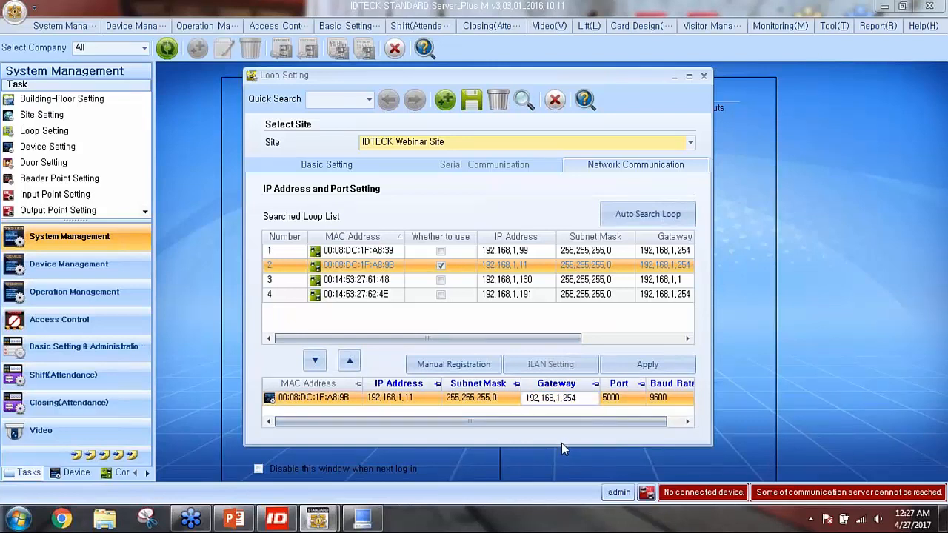
{"action": "left_click", "coordinate": [413, 398]}
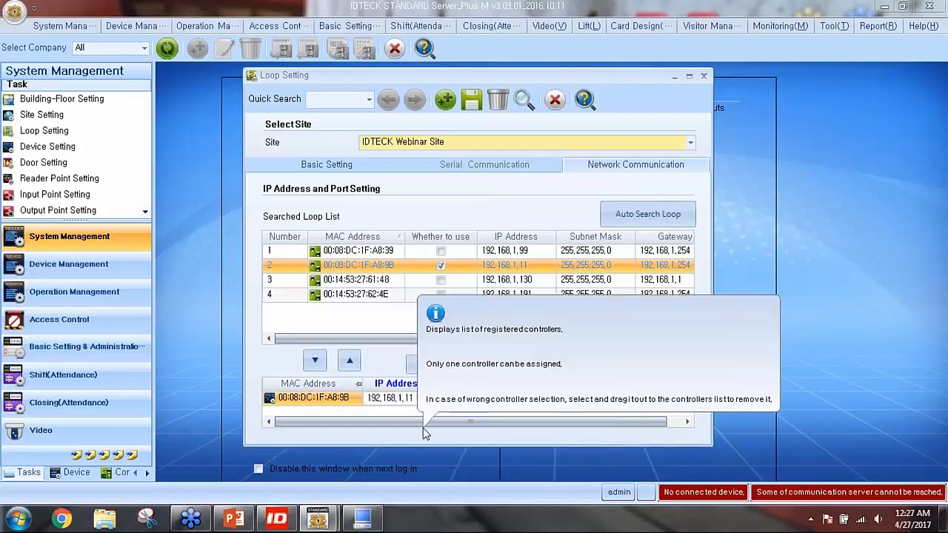
{"action": "type", "text": "98"}
{"action": "left_click", "coordinate": [511, 395]}
{"action": "left_click", "coordinate": [597, 397]}
{"action": "key", "text": "BackSpace"}
{"action": "key", "text": "BackSpace"}
{"action": "key", "text": "BackSpace"}
{"action": "type", "text": "192,168,1,1"}
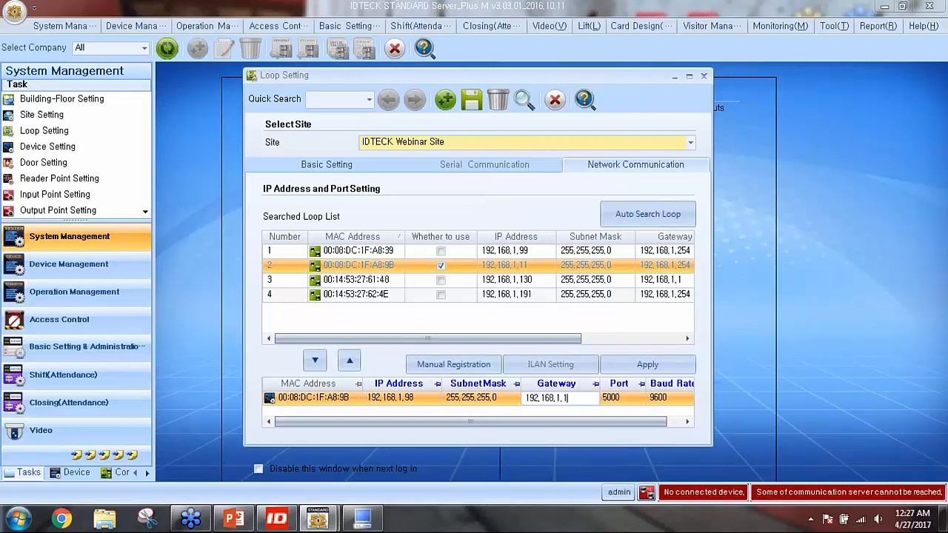
{"action": "key", "text": "BackSpace"}
{"action": "type", "text": "254"}
{"action": "left_click", "coordinate": [428, 400]}
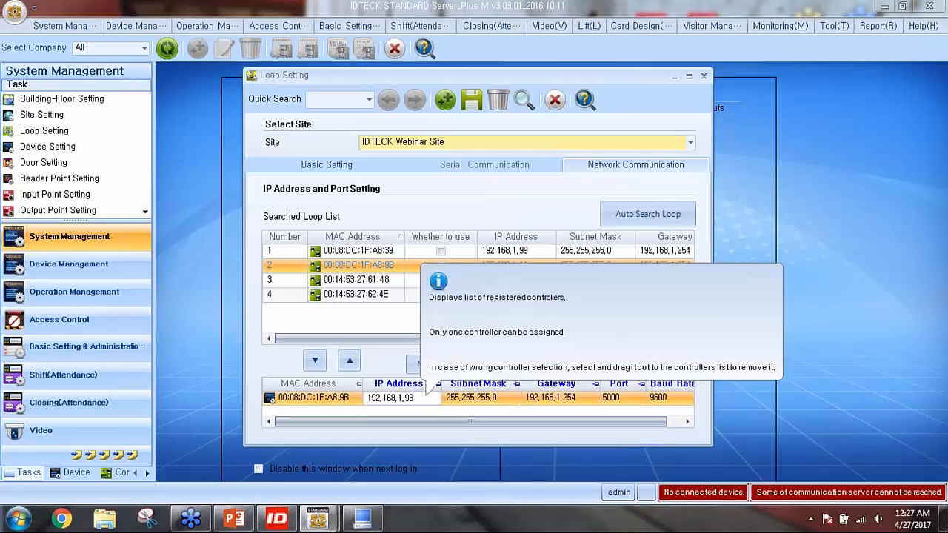
{"action": "key", "text": "BackSpace"}
{"action": "key", "text": "BackSpace"}
{"action": "key", "text": "BackSpace"}
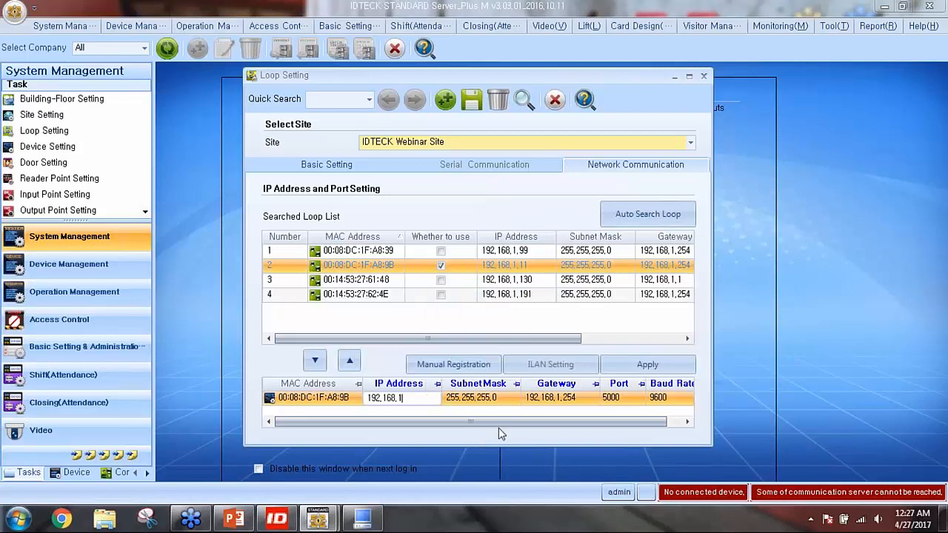
{"action": "type", "text": ".11"}
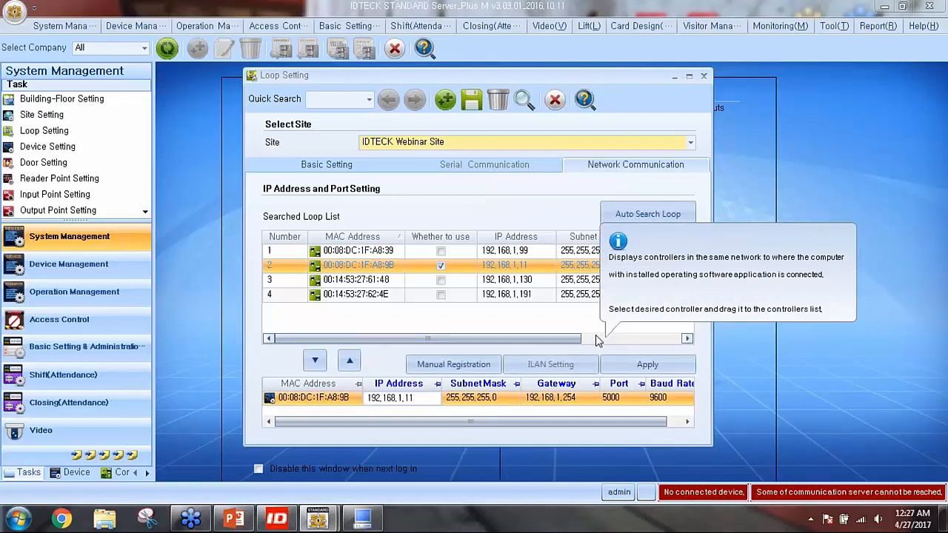
Apply network settings to controller 192.168.1.11, port 5000, and save Loop 1
{"action": "left_click", "coordinate": [650, 366]}
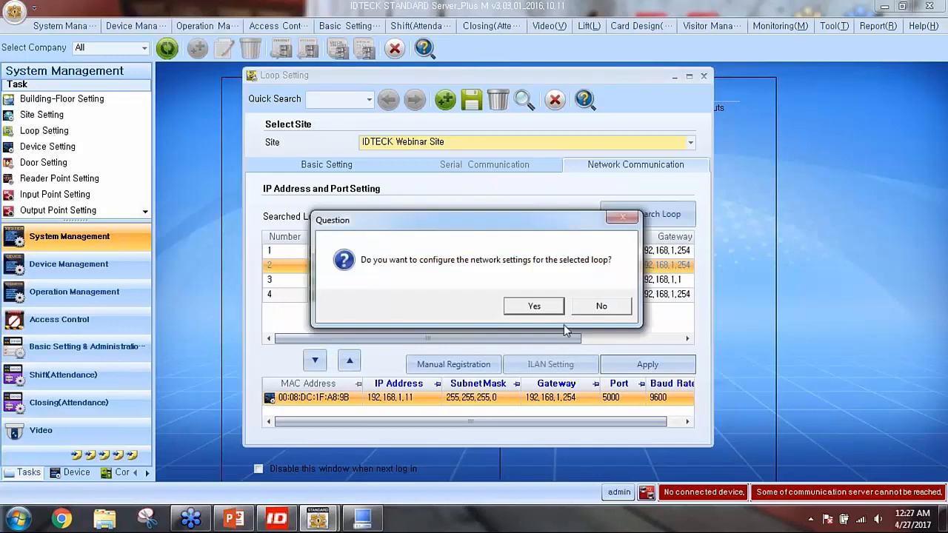
{"action": "left_click", "coordinate": [549, 309]}
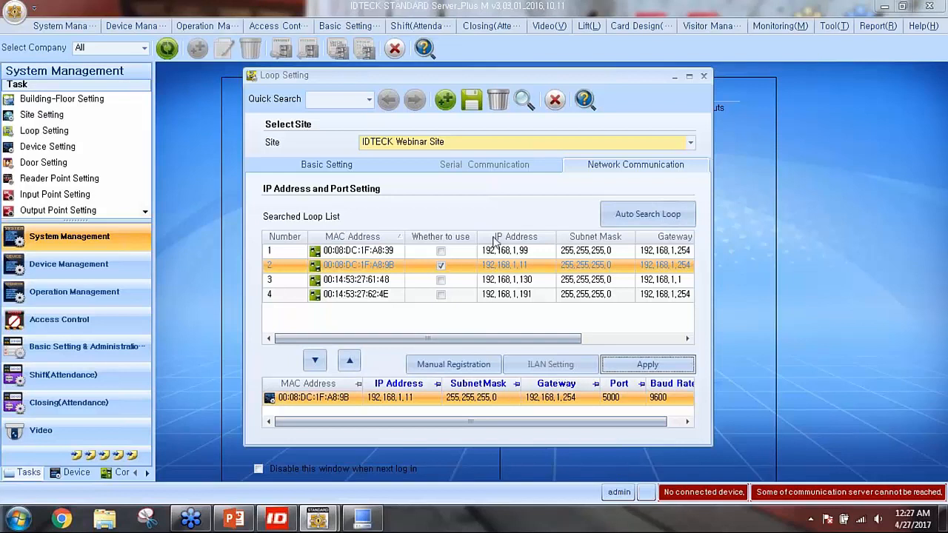
{"action": "left_click_drag", "start_coordinate": [480, 83], "coordinate": [439, 86]}
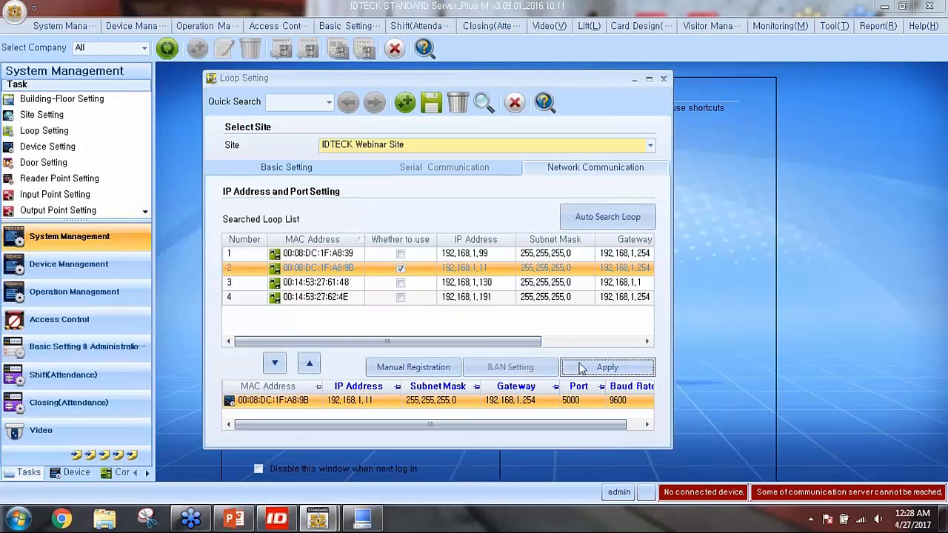
{"action": "left_click", "coordinate": [482, 102]}
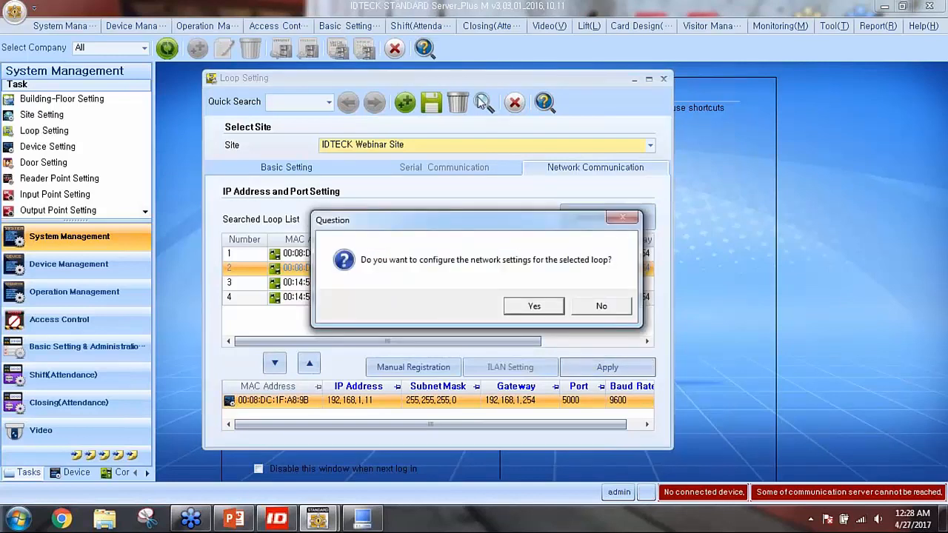
{"action": "left_click", "coordinate": [531, 308]}
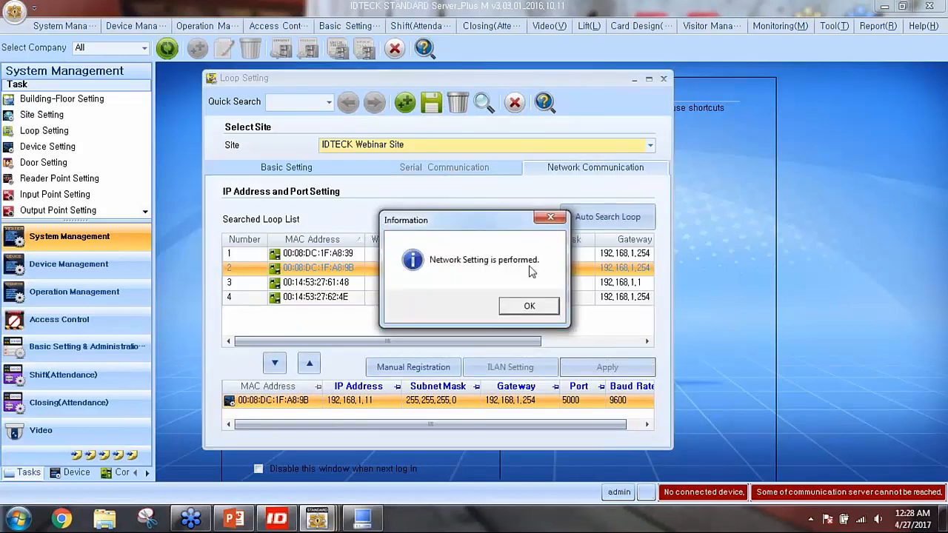
{"action": "left_click", "coordinate": [528, 308]}
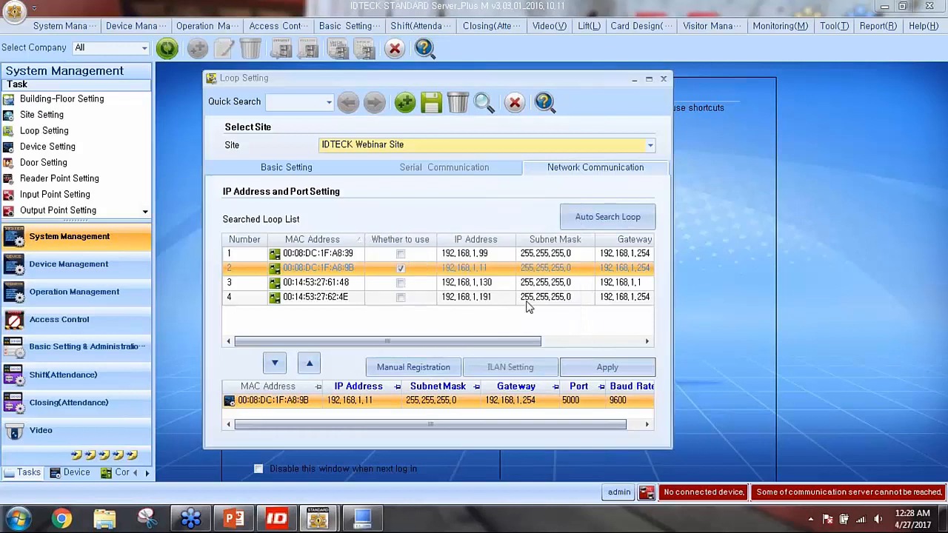
{"action": "left_click", "coordinate": [430, 106]}
{"action": "left_click", "coordinate": [530, 308]}
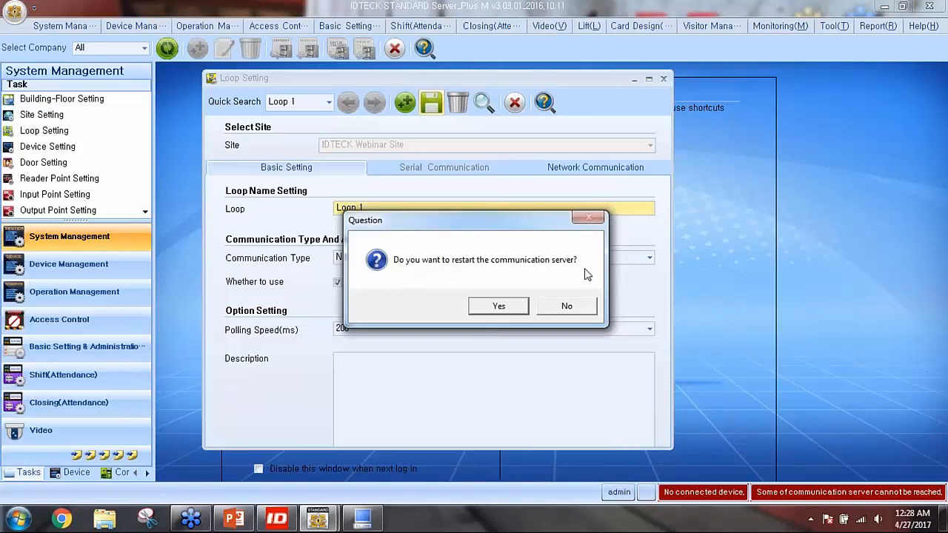
Agree to restart the communication server, then close Loop Setting
{"action": "left_click", "coordinate": [509, 309]}
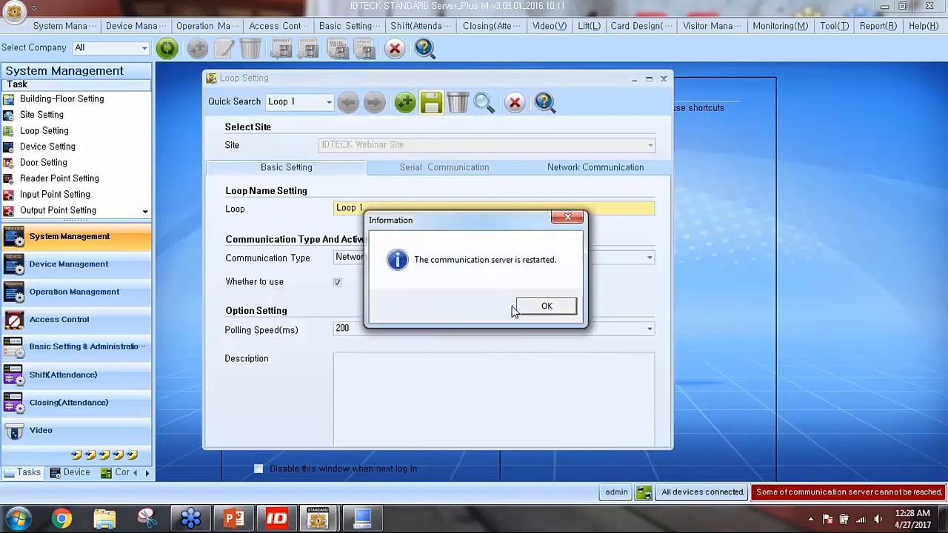
{"action": "left_click", "coordinate": [526, 305]}
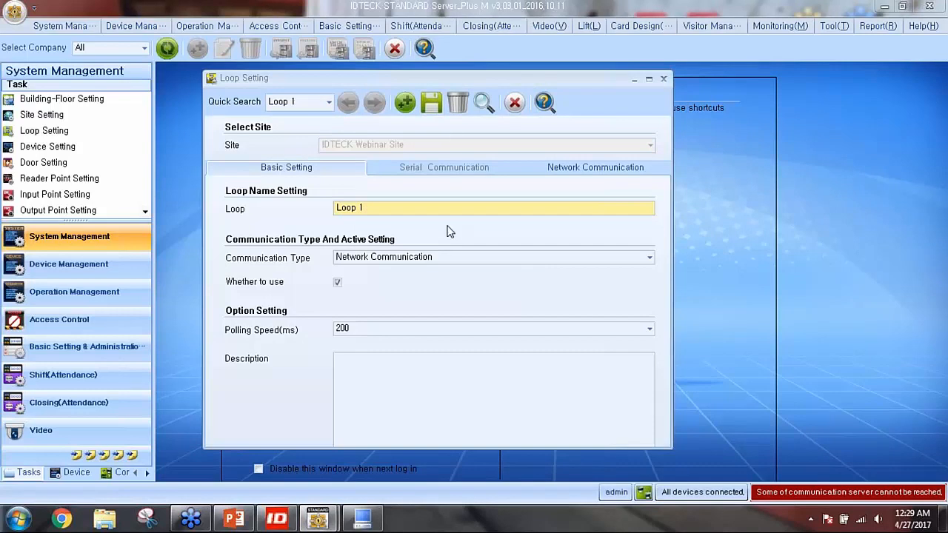
{"action": "left_click", "coordinate": [515, 105]}
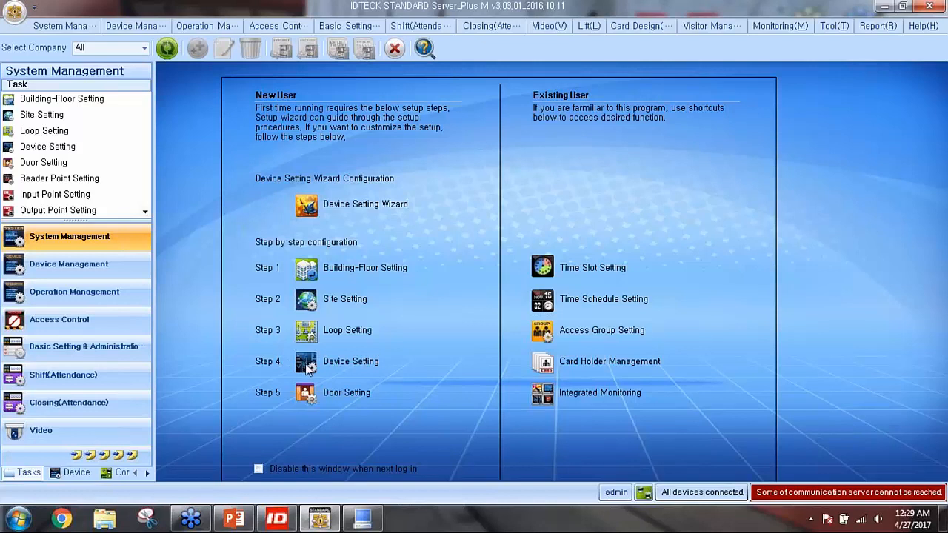
Add a new device record with site IDTECK Webinar Site and loop Loop 1
{"action": "left_click", "coordinate": [330, 357]}
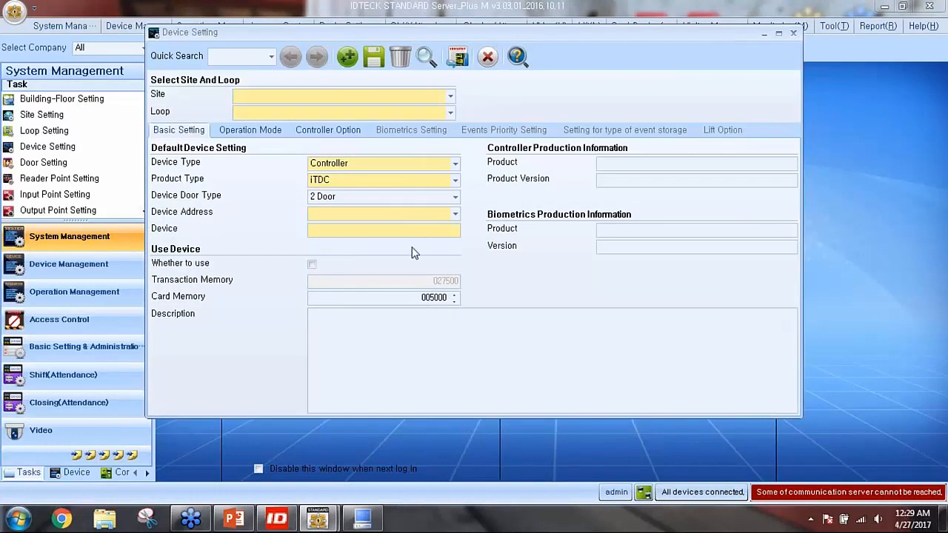
{"action": "left_click", "coordinate": [354, 66]}
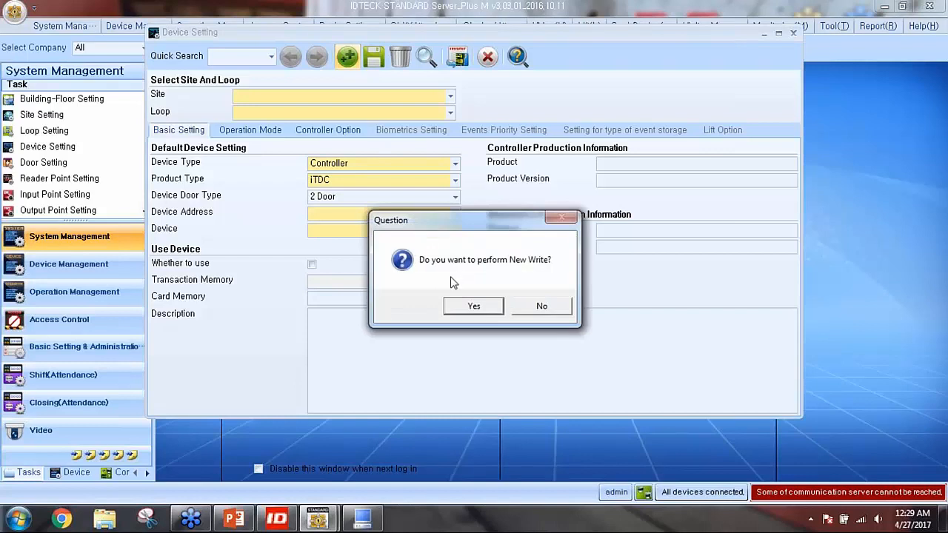
{"action": "left_click", "coordinate": [474, 306]}
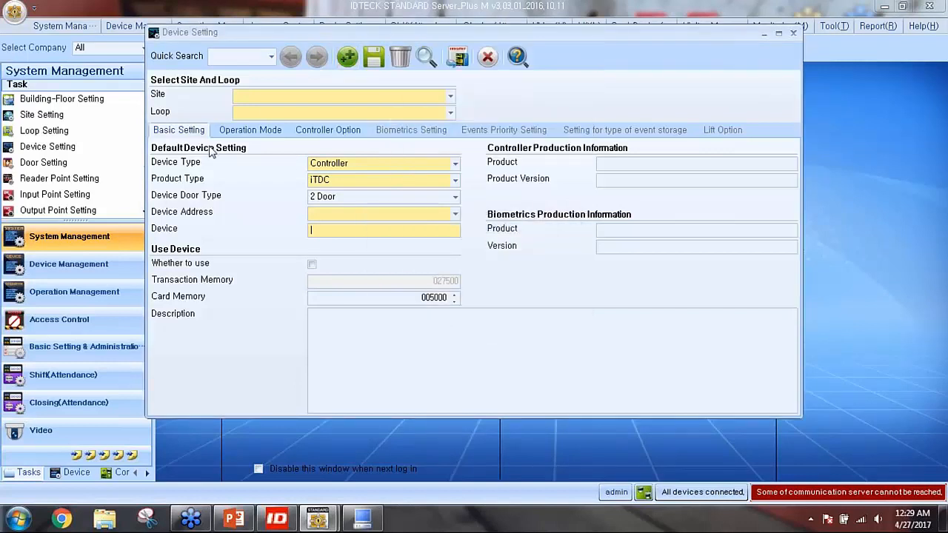
{"action": "left_click", "coordinate": [263, 109]}
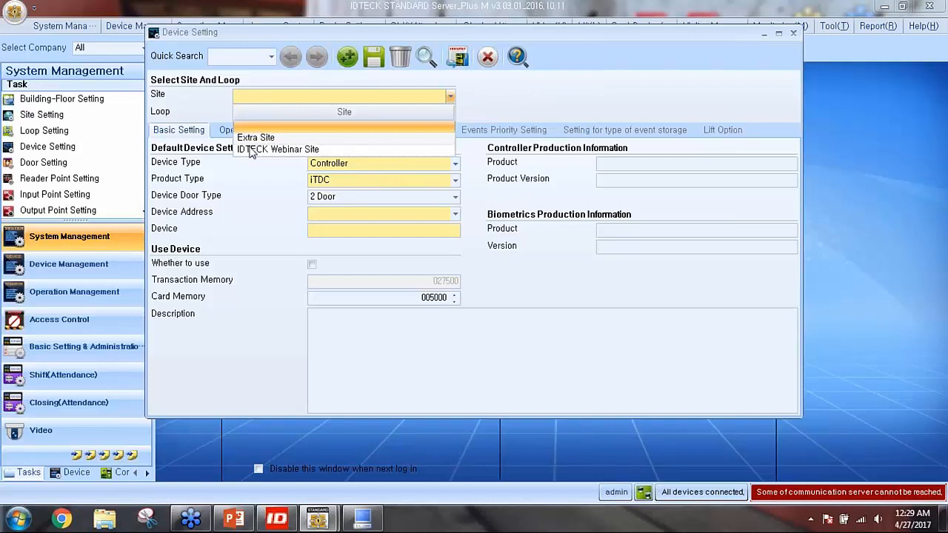
{"action": "left_click", "coordinate": [249, 146]}
{"action": "left_click", "coordinate": [274, 117]}
{"action": "left_click", "coordinate": [346, 145]}
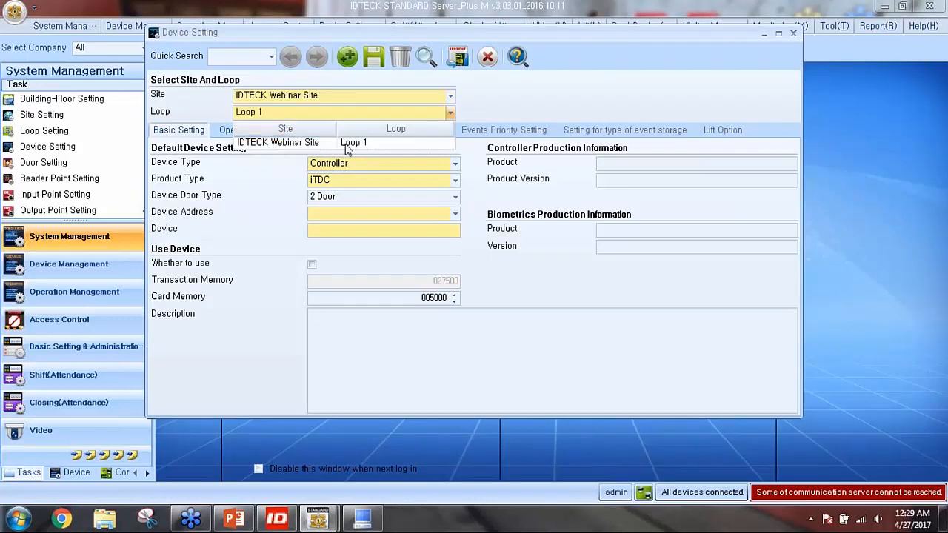
{"action": "left_click", "coordinate": [345, 145]}
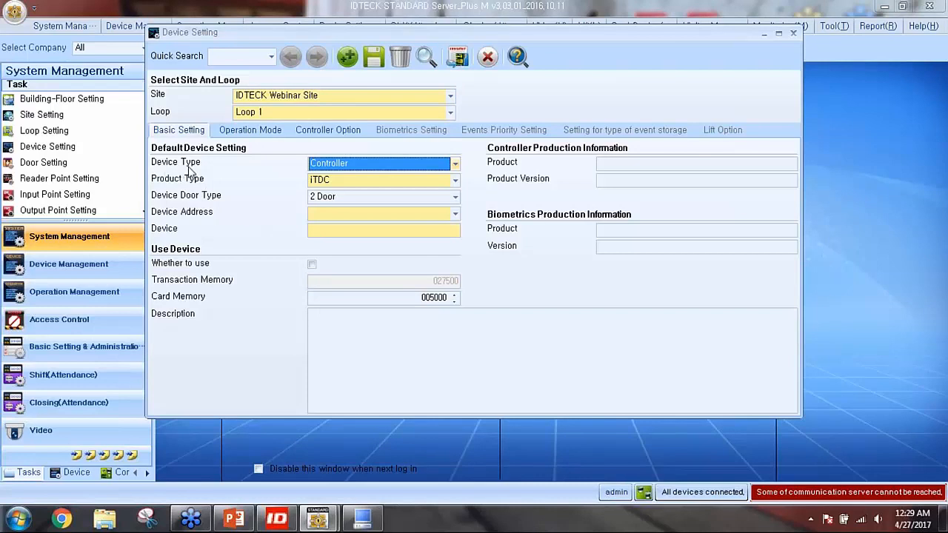
Set the device type to Controller, product type iTDC, with 2 Door
{"action": "left_click", "coordinate": [331, 165]}
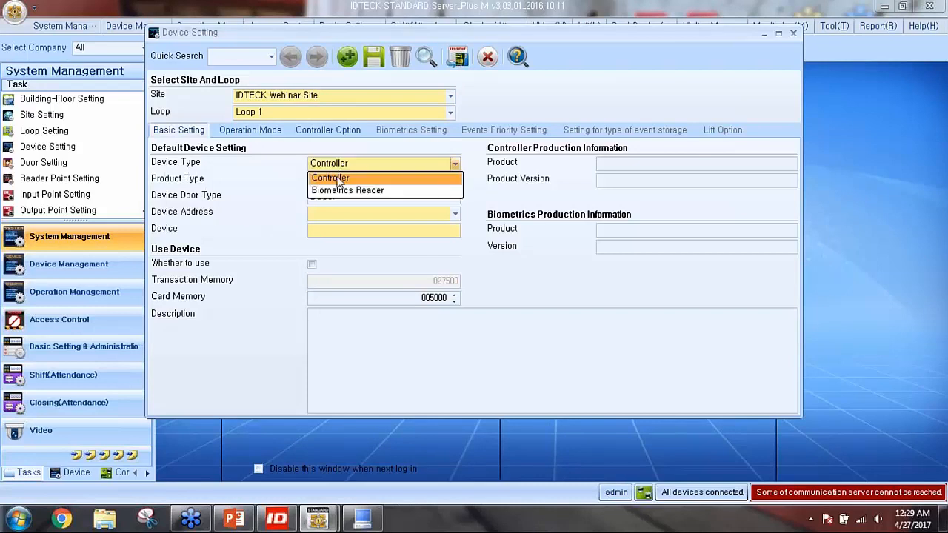
{"action": "left_click", "coordinate": [336, 178]}
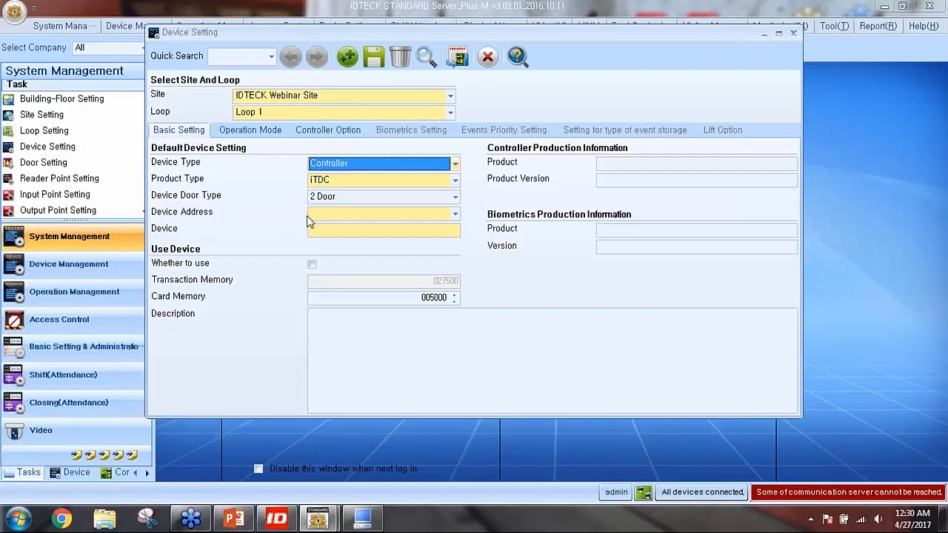
{"action": "left_click", "coordinate": [356, 170]}
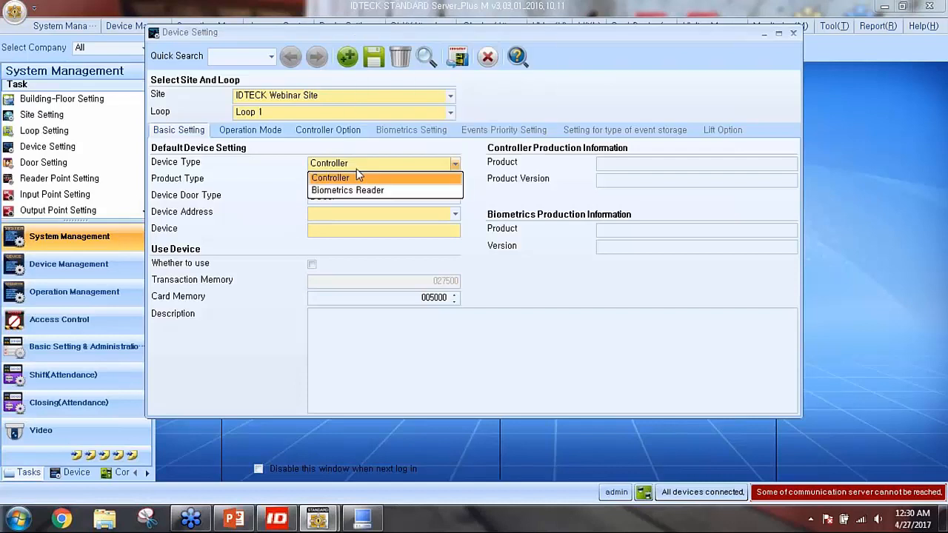
{"action": "left_click", "coordinate": [355, 191]}
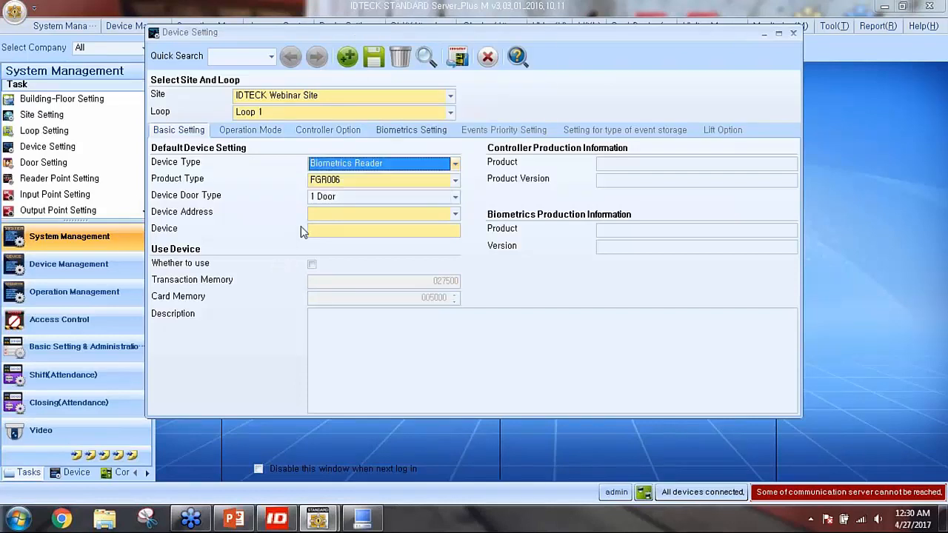
{"action": "left_click", "coordinate": [362, 173]}
{"action": "left_click", "coordinate": [342, 178]}
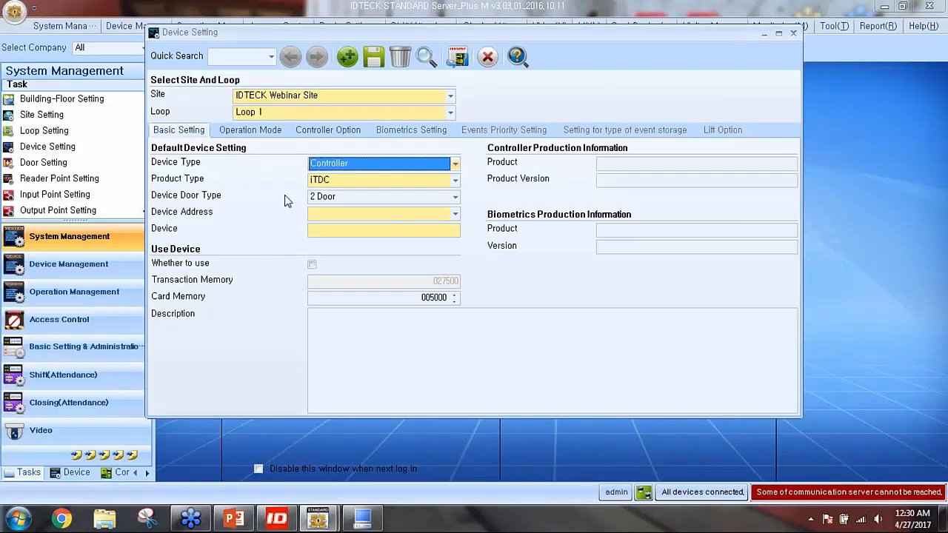
{"action": "left_click", "coordinate": [351, 181]}
{"action": "left_click", "coordinate": [353, 185]}
{"action": "left_click", "coordinate": [227, 187]}
{"action": "left_click", "coordinate": [455, 180]}
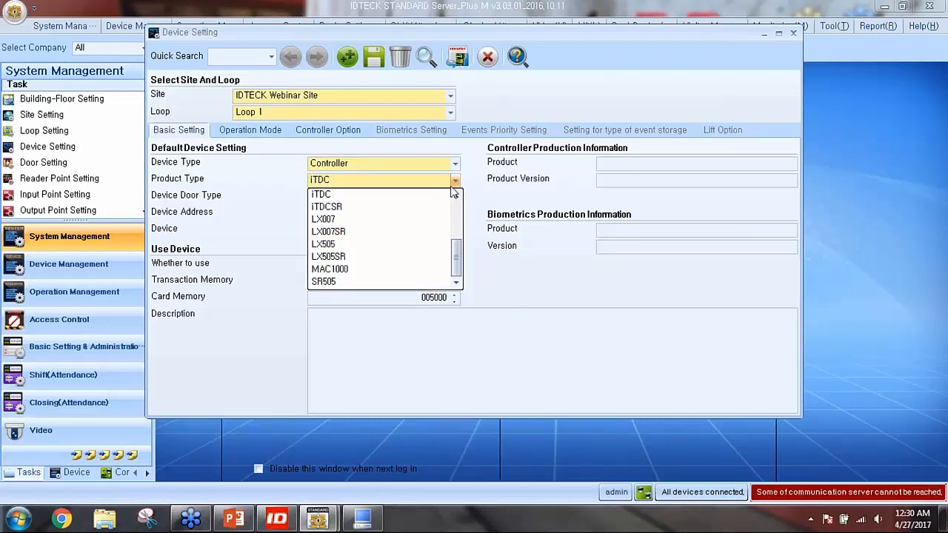
{"action": "mouse_move", "coordinate": [456, 255]}
{"action": "left_mouse_down"}
{"action": "mouse_move", "coordinate": [456, 215]}
{"action": "mouse_move", "coordinate": [457, 267]}
{"action": "left_mouse_up"}
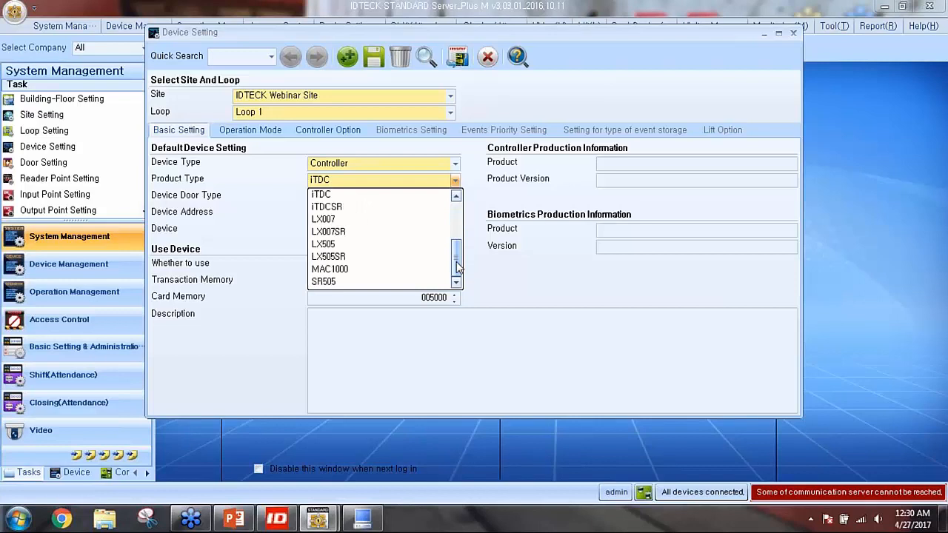
{"action": "left_click", "coordinate": [338, 197]}
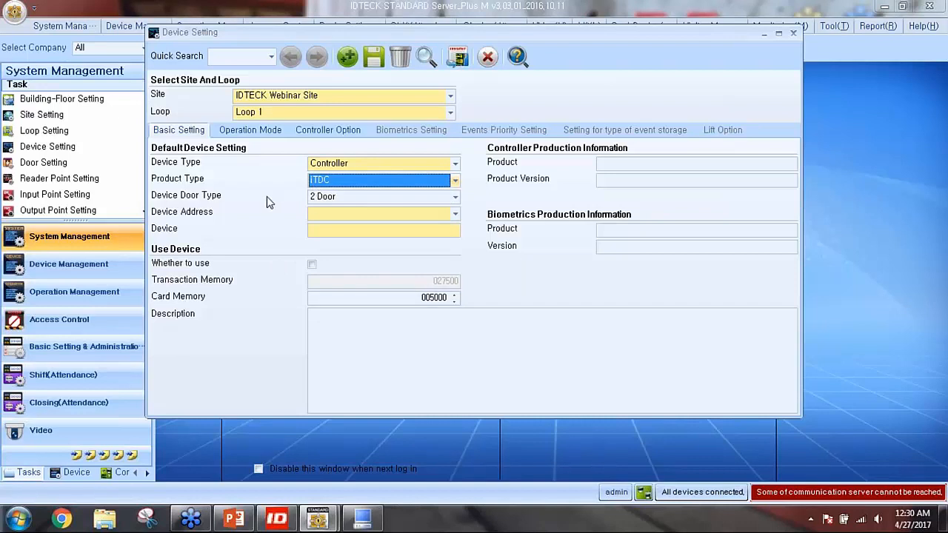
{"action": "left_click", "coordinate": [343, 198]}
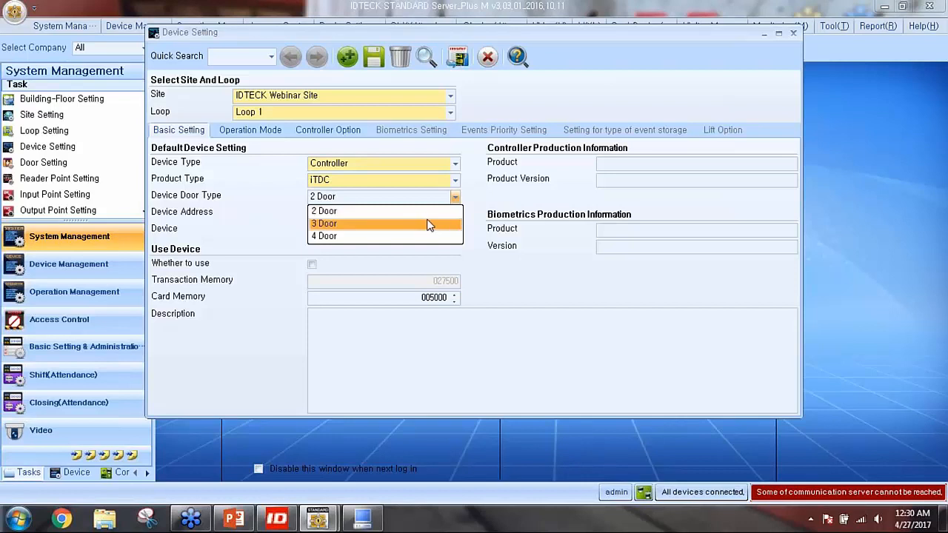
{"action": "left_click", "coordinate": [342, 212]}
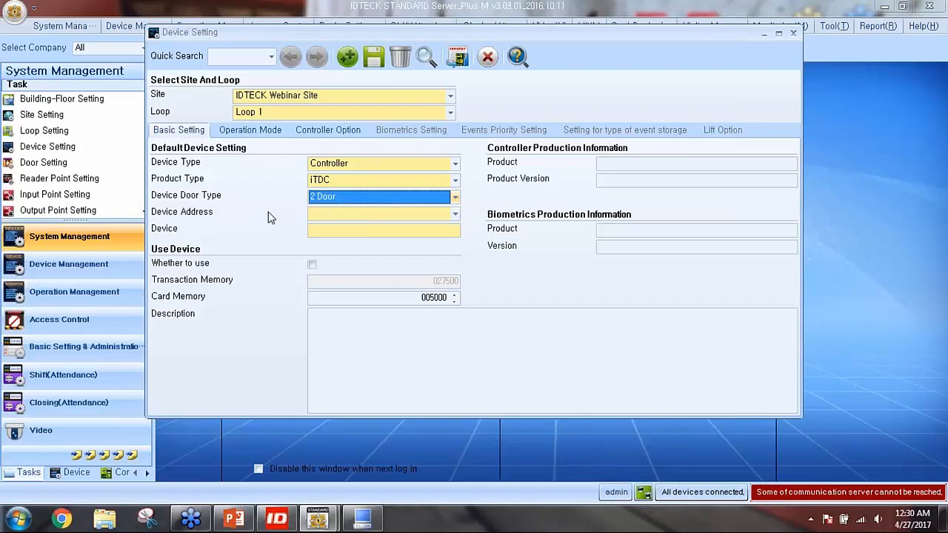
Set the device address to 0
{"action": "mouse_move", "coordinate": [326, 217]}
{"action": "left_click", "coordinate": [327, 217]}
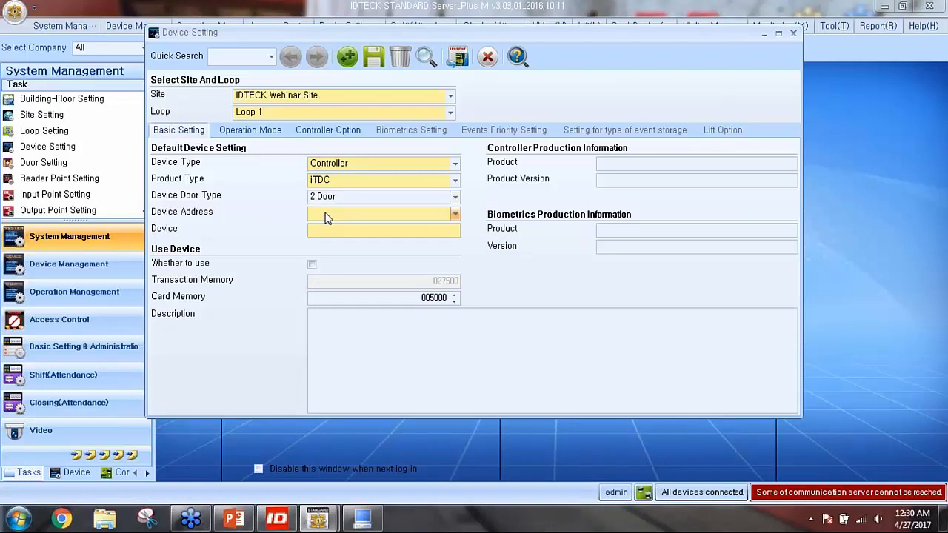
{"action": "left_click", "coordinate": [326, 217]}
{"action": "left_click", "coordinate": [322, 227]}
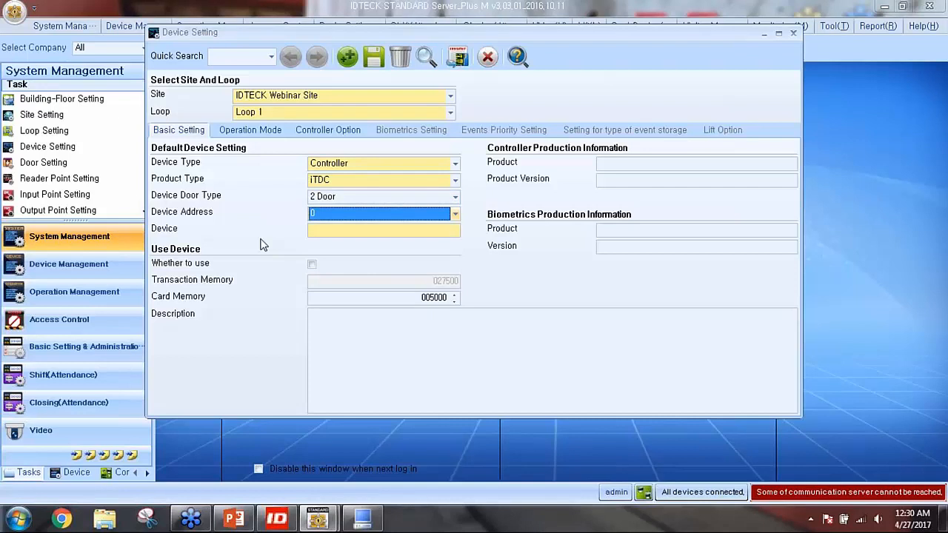
{"action": "left_click", "coordinate": [339, 215]}
{"action": "left_click", "coordinate": [316, 238]}
{"action": "left_click", "coordinate": [347, 217]}
{"action": "scroll", "coordinate": [378, 237], "scroll_direction": "up", "scroll_amount": 1}
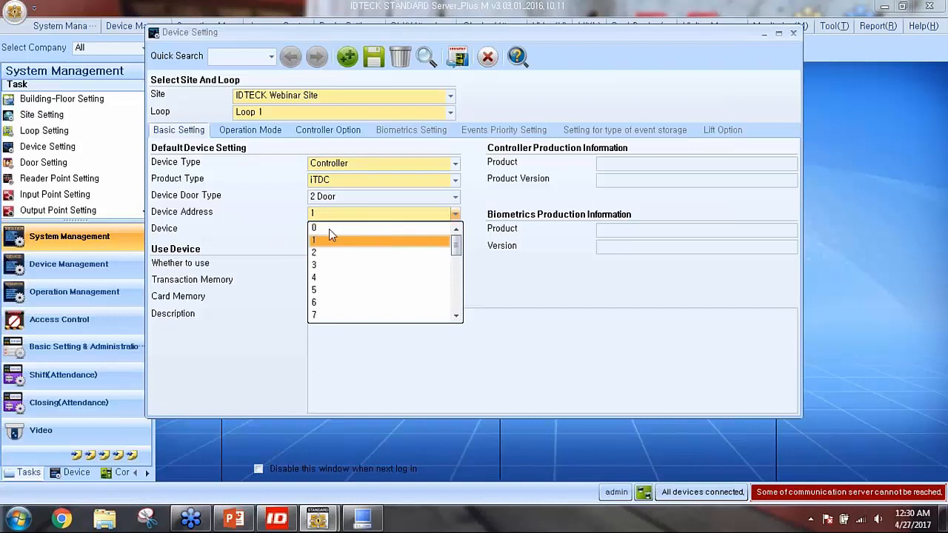
{"action": "left_click", "coordinate": [319, 228]}
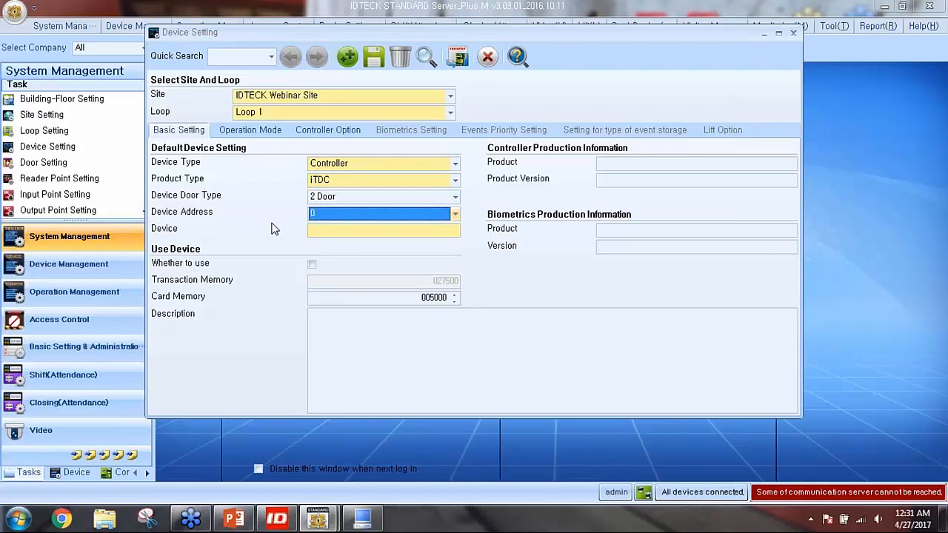
Name the device 'iTDC for Webinar', enable it, and save
{"action": "left_click", "coordinate": [311, 231]}
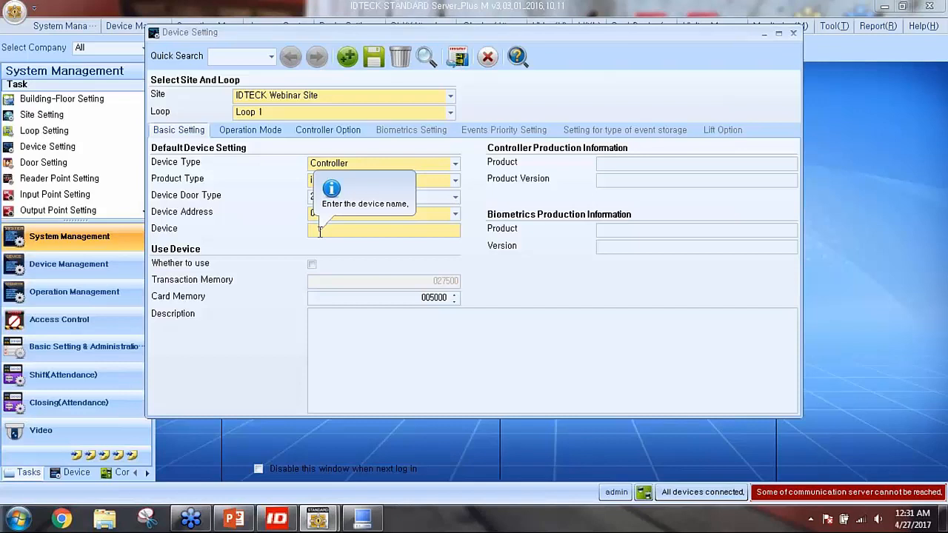
{"action": "type", "text": "iTED"}
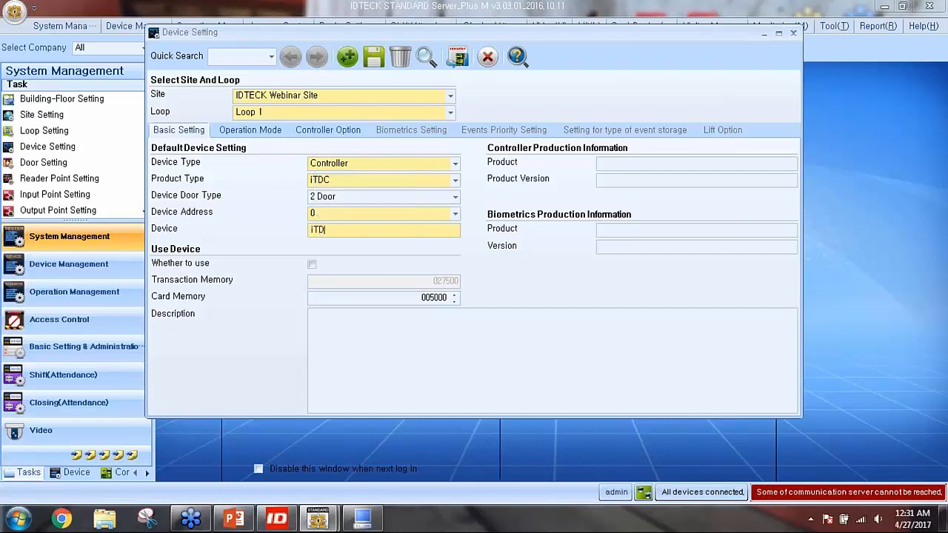
{"action": "type", "text": "C for Webinar"}
{"action": "left_click", "coordinate": [311, 265]}
{"action": "left_click", "coordinate": [377, 64]}
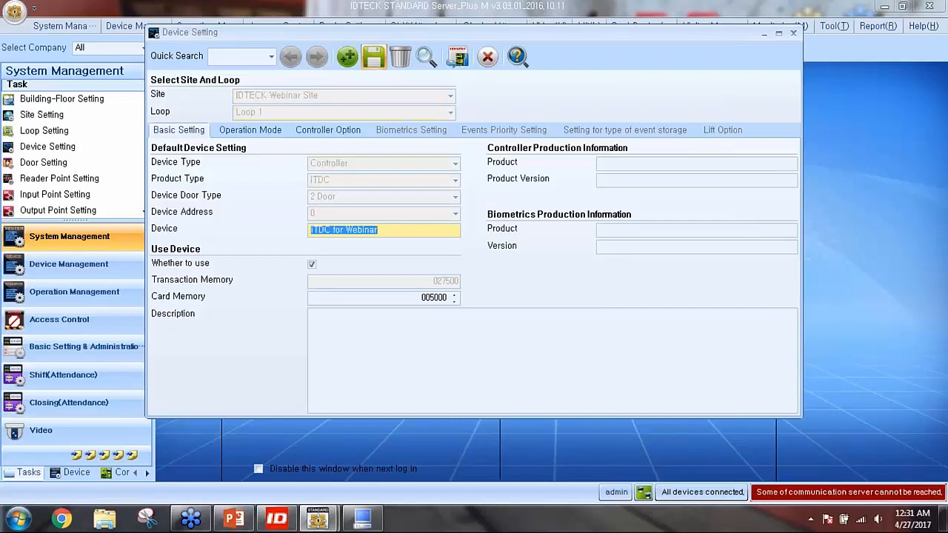
Acknowledge the device save message and agree to restart the communication server
{"action": "left_click", "coordinate": [550, 306]}
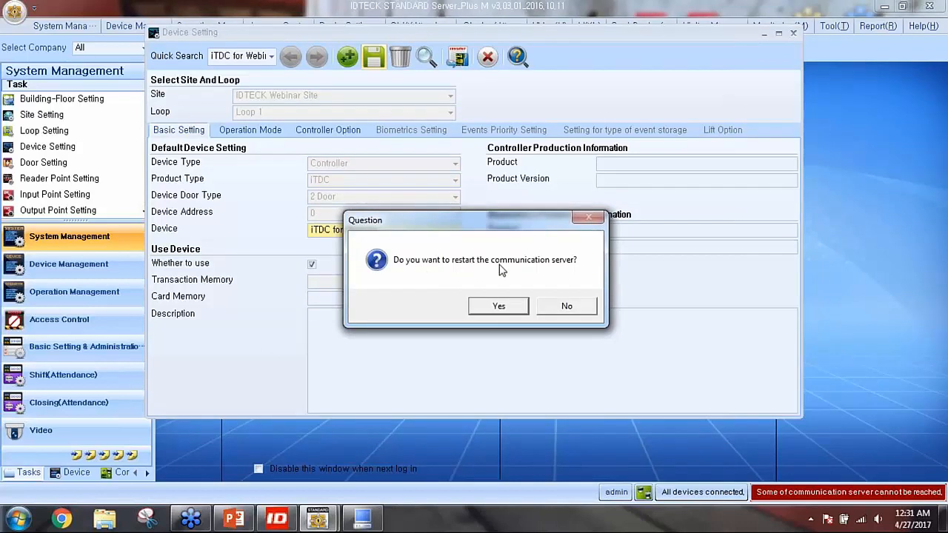
{"action": "left_click", "coordinate": [498, 305]}
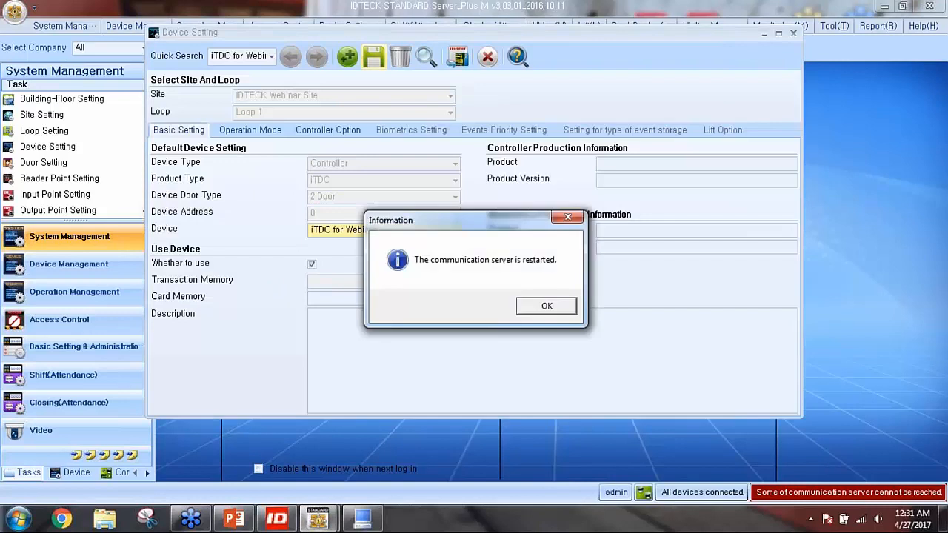
{"action": "left_click", "coordinate": [527, 307]}
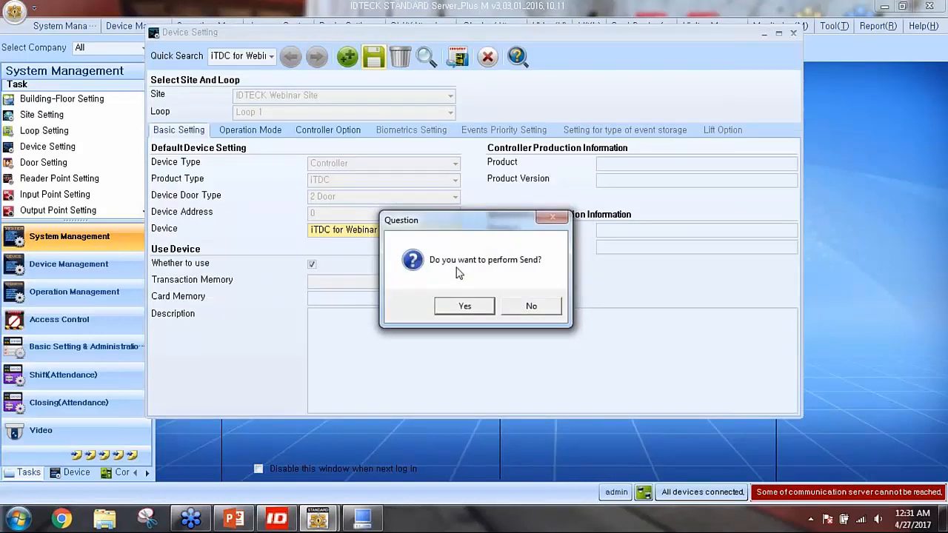
Send the controller settings and dismiss the results summary of 14 successes and 1 failure
{"action": "left_click_drag", "start_coordinate": [457, 226], "coordinate": [439, 205]}
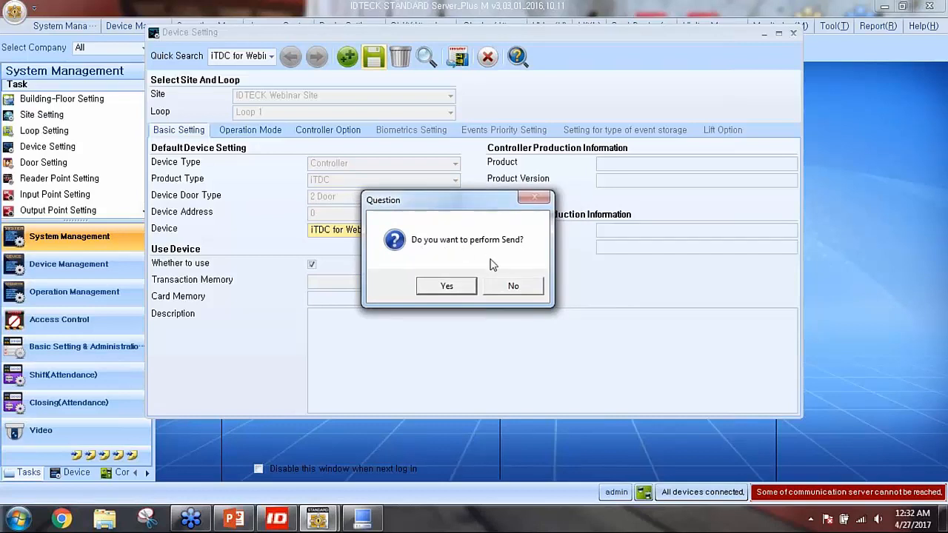
{"action": "left_click", "coordinate": [446, 286]}
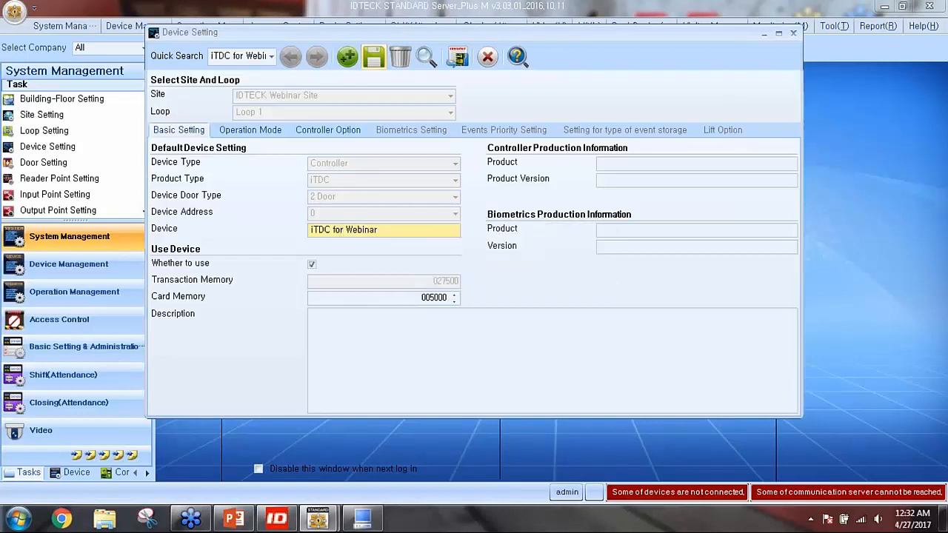
{"action": "left_click", "coordinate": [503, 323]}
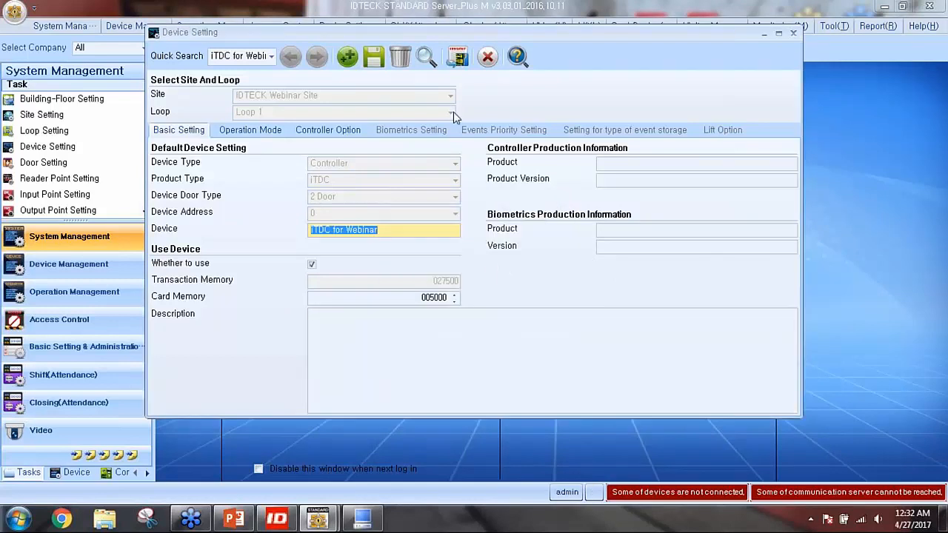
Close the Device Setting window and choose Step 5 Door Setting on the start page
{"action": "left_click", "coordinate": [488, 58]}
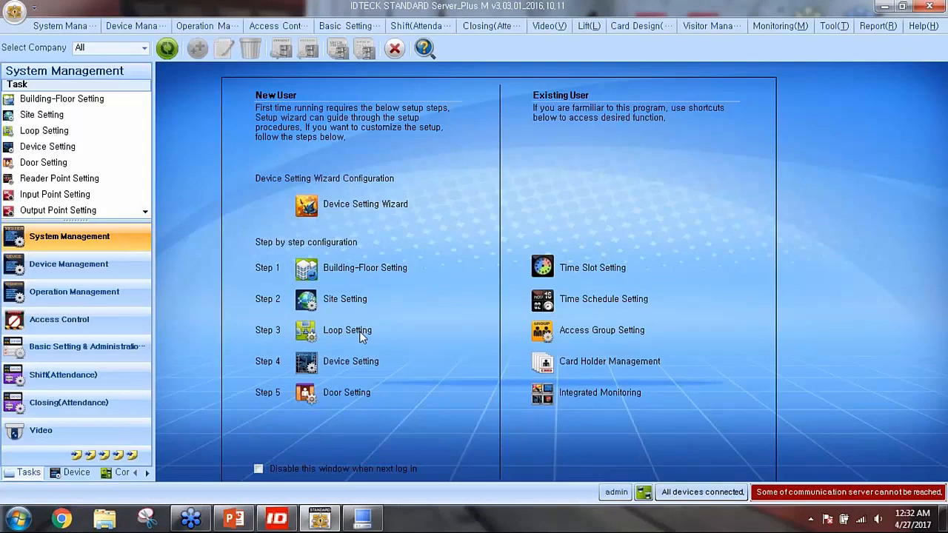
{"action": "mouse_move", "coordinate": [307, 361]}
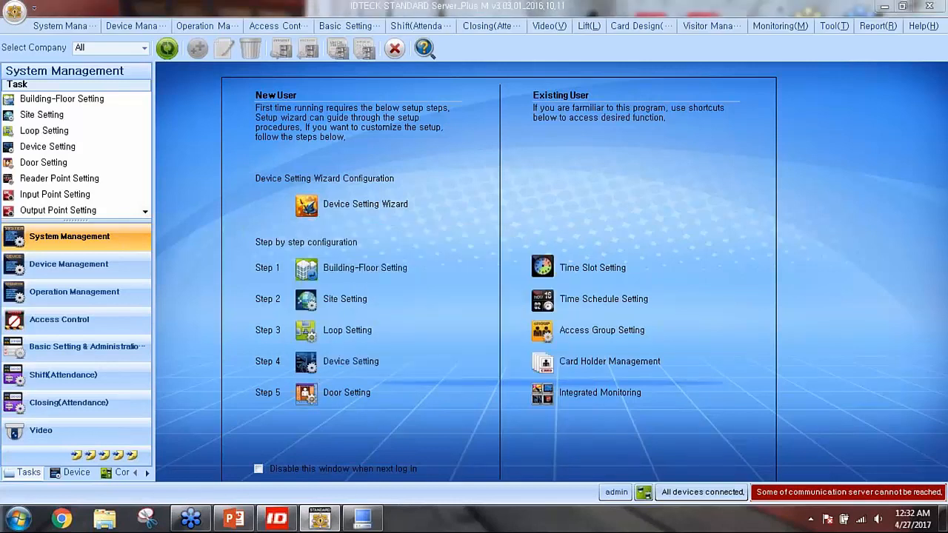
{"action": "left_click", "coordinate": [306, 393]}
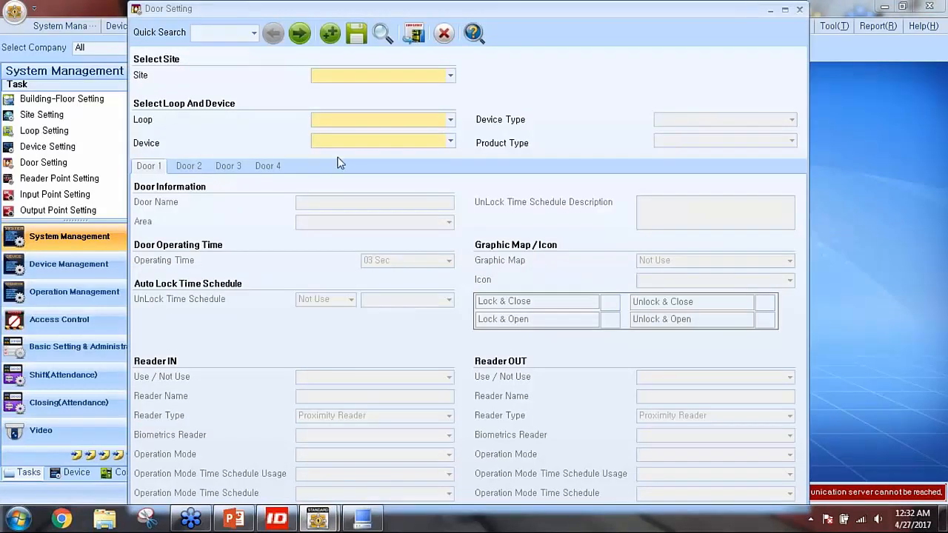
Select IDTECK Webinar Site, Loop 1 and controller iTDC for Webinar, then name Door 1 'Main Door'
{"action": "left_click", "coordinate": [300, 34]}
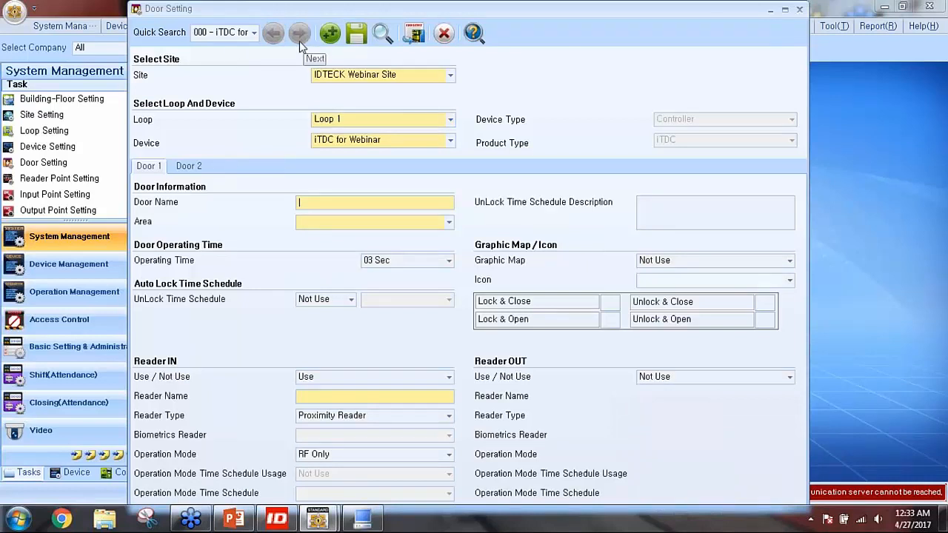
{"action": "left_click", "coordinate": [353, 84]}
{"action": "left_click", "coordinate": [355, 88]}
{"action": "left_click", "coordinate": [343, 143]}
{"action": "left_click", "coordinate": [343, 142]}
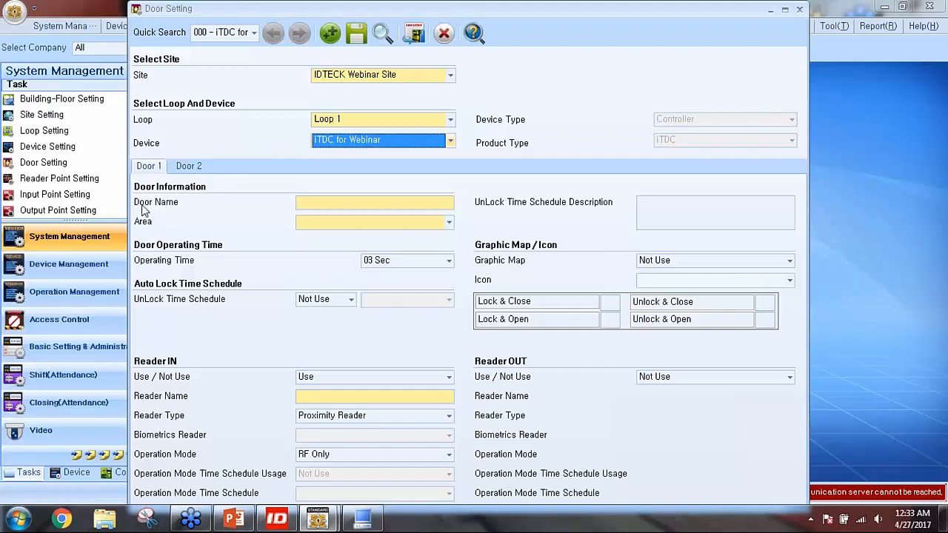
{"action": "left_click", "coordinate": [308, 203]}
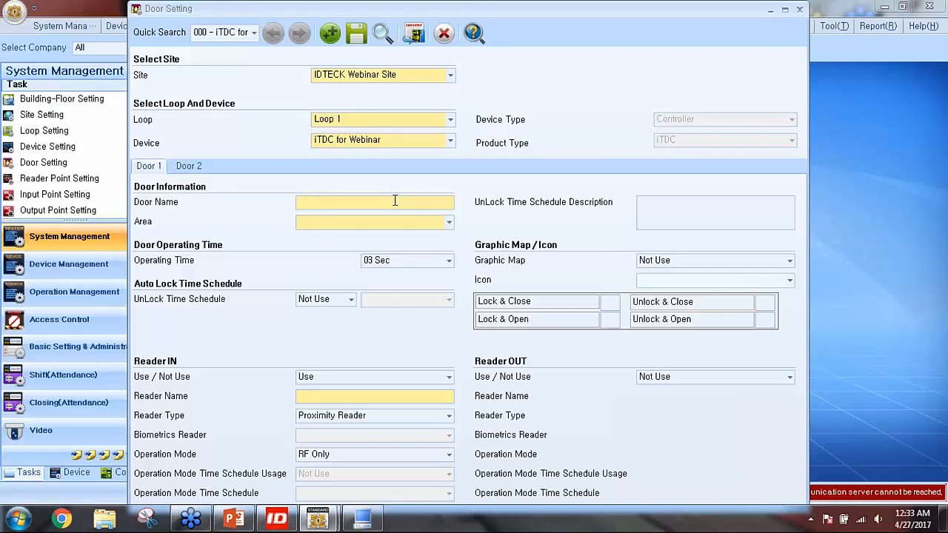
{"action": "type", "text": "Main Door"}
Set Main Door's area to IDTECK Global HQ - 1F and check the entry reader's usage setting
{"action": "left_click", "coordinate": [449, 224]}
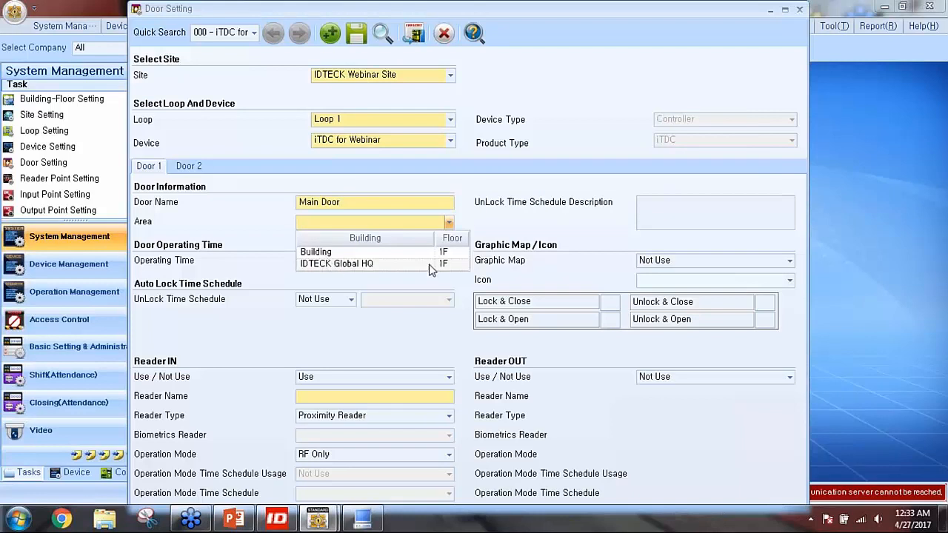
{"action": "left_click", "coordinate": [354, 266]}
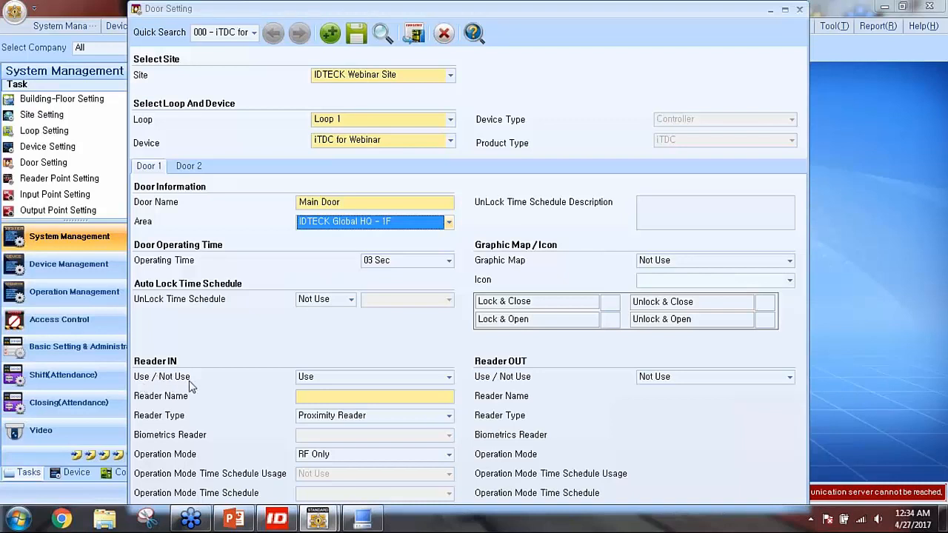
{"action": "left_click", "coordinate": [307, 380]}
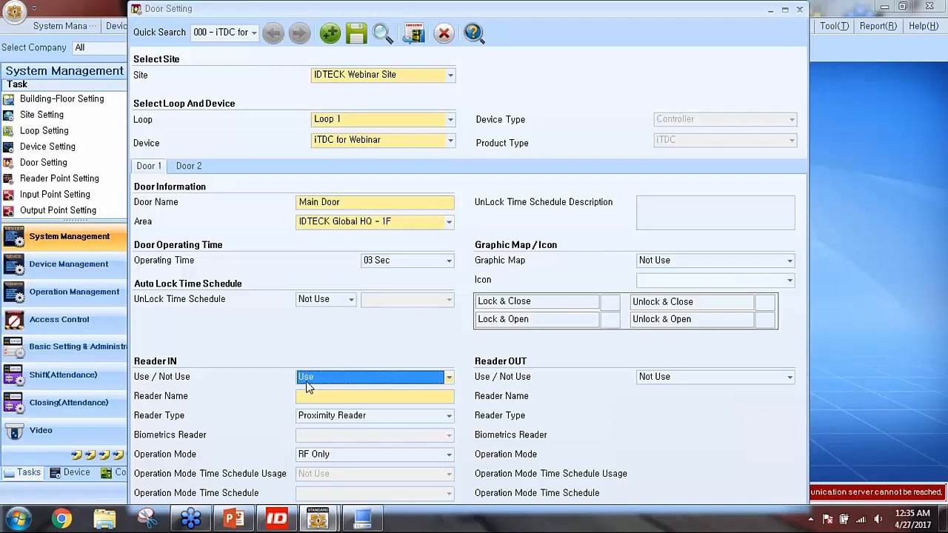
Name the entry reader RF10 and change its reader type, ending on Biometrics Reader
{"action": "left_click", "coordinate": [319, 396]}
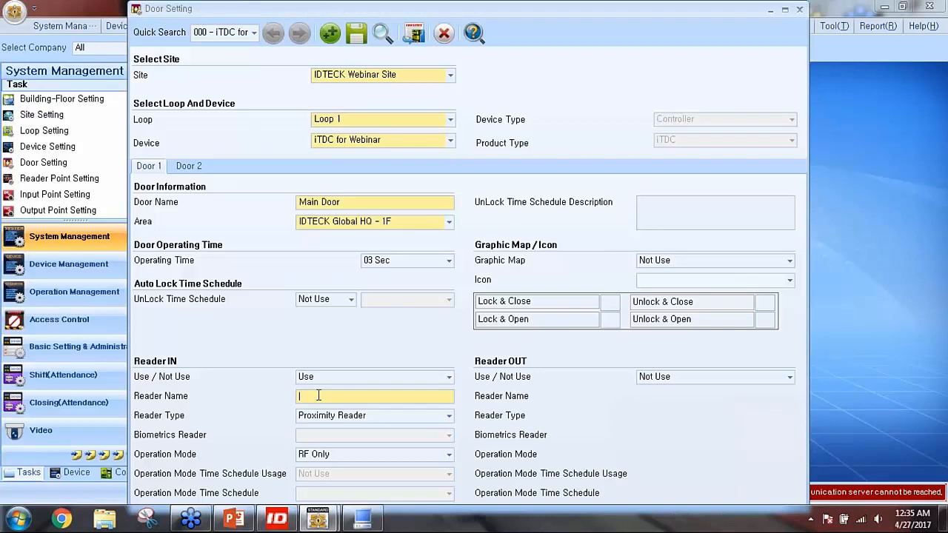
{"action": "type", "text": "RF10"}
{"action": "left_click", "coordinate": [368, 417]}
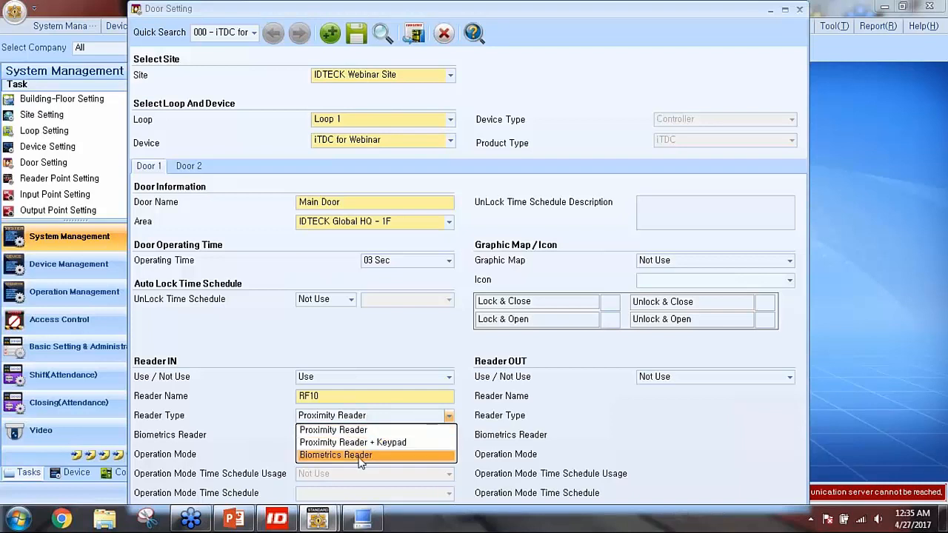
{"action": "left_click", "coordinate": [268, 405]}
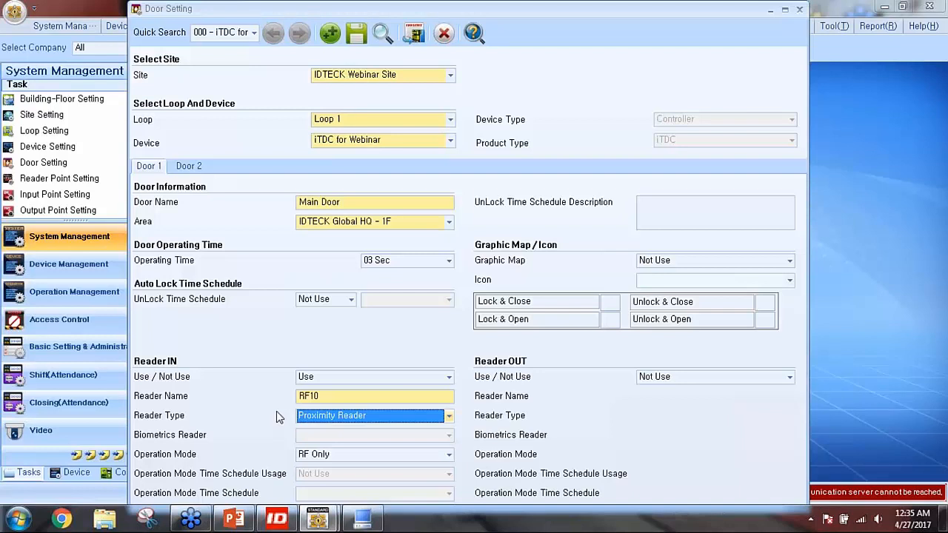
{"action": "left_click", "coordinate": [336, 419]}
{"action": "left_click", "coordinate": [330, 442]}
{"action": "left_click", "coordinate": [306, 412]}
Set reader RF10 back to Proximity Reader and keep RF Only as the operation mode
{"action": "left_click", "coordinate": [328, 456]}
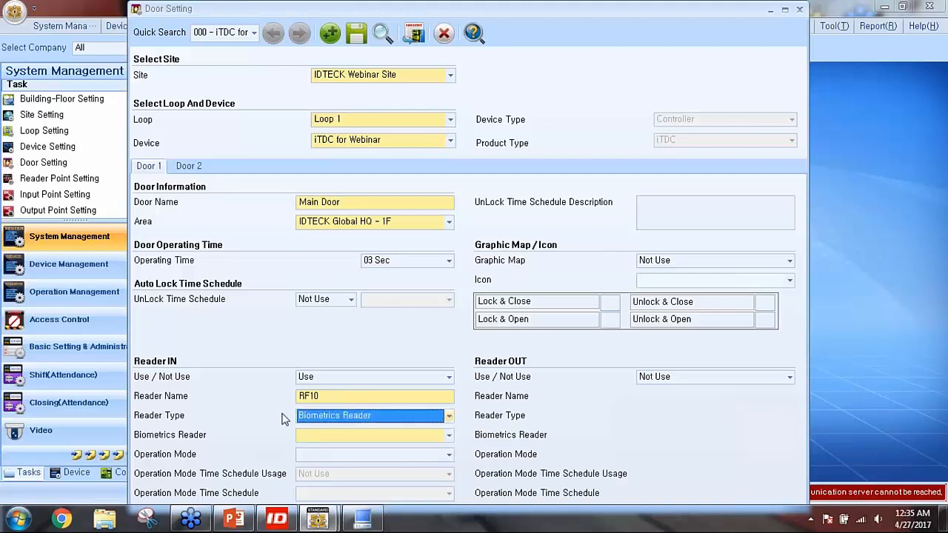
{"action": "left_click_drag", "start_coordinate": [323, 398], "coordinate": [274, 400]}
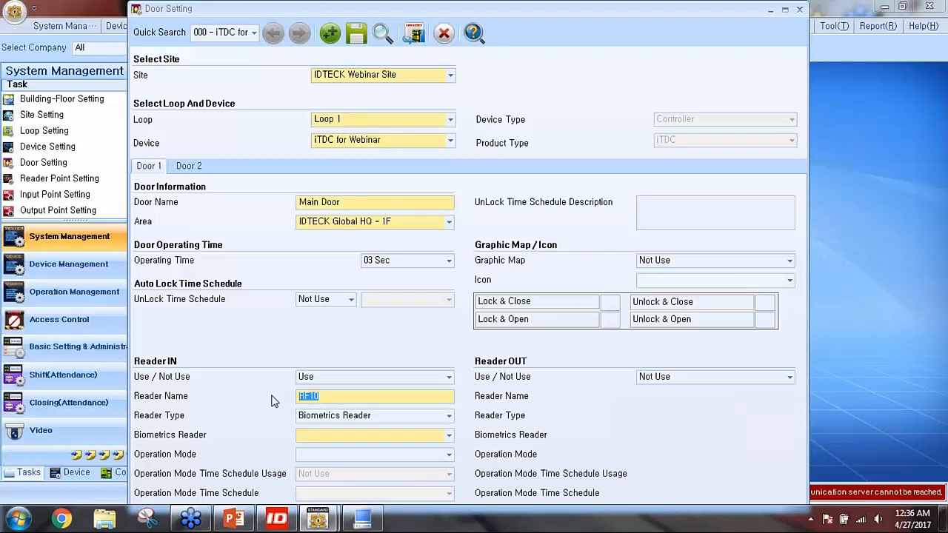
{"action": "left_click", "coordinate": [321, 421]}
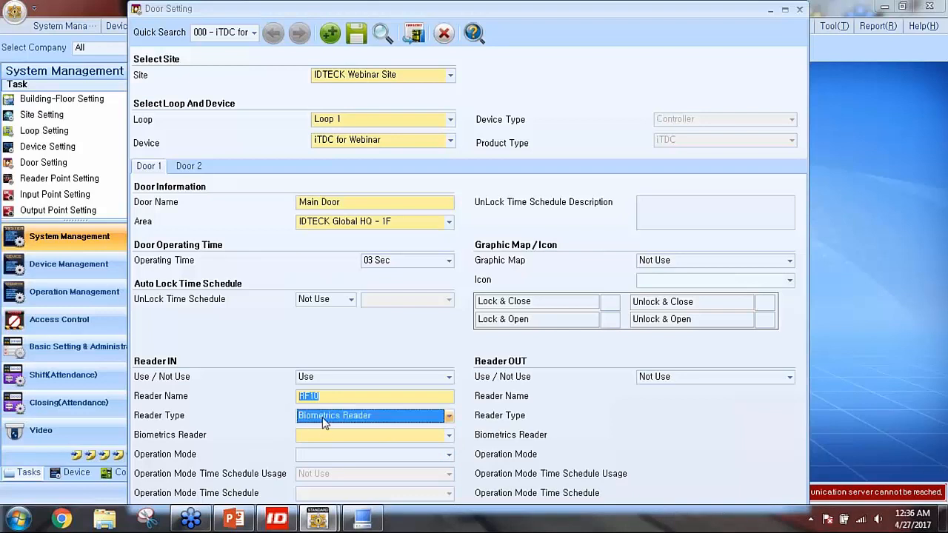
{"action": "left_click", "coordinate": [326, 431]}
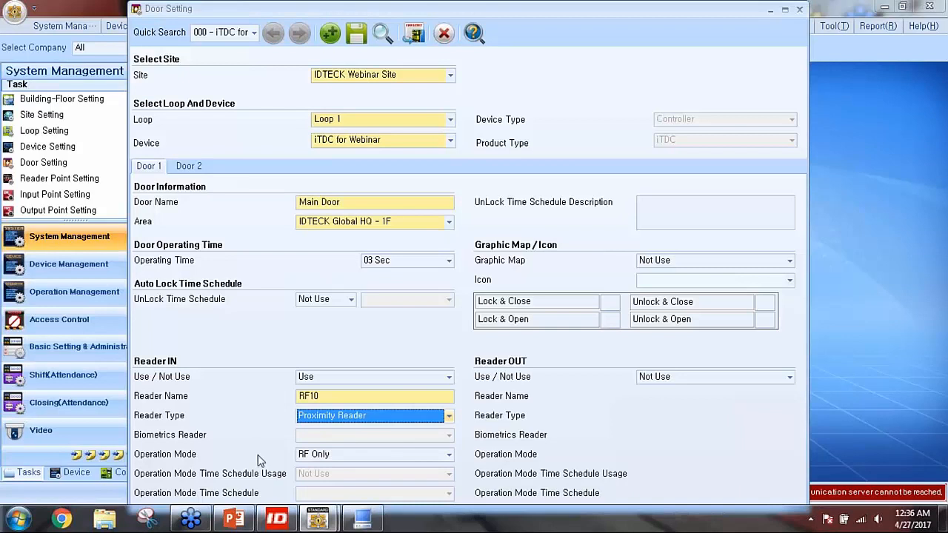
{"action": "left_click", "coordinate": [309, 458]}
{"action": "mouse_move", "coordinate": [320, 421]}
{"action": "left_click", "coordinate": [310, 455]}
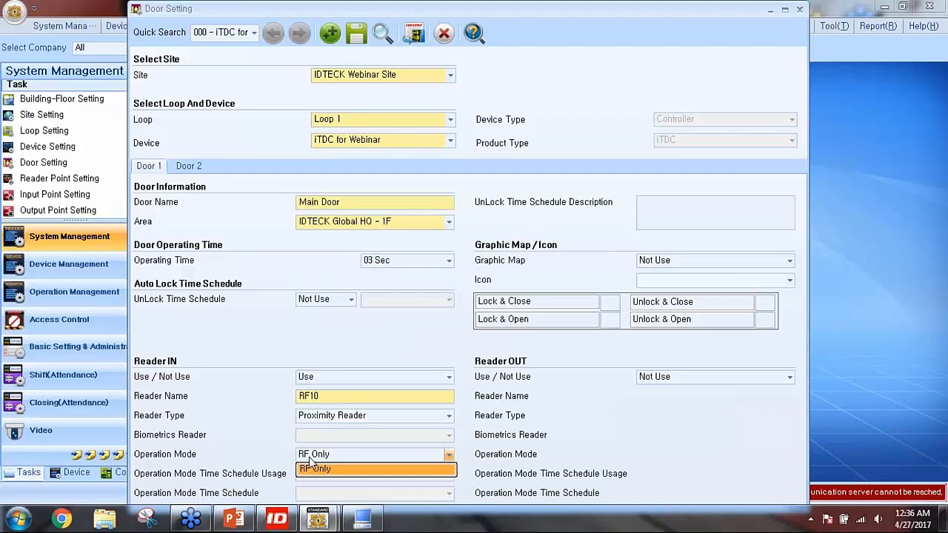
{"action": "left_click", "coordinate": [310, 454]}
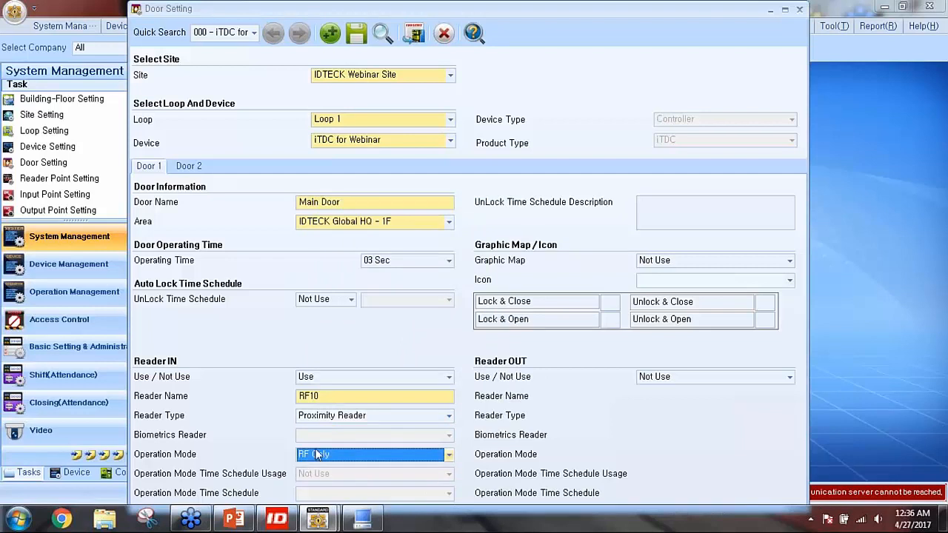
Briefly switch the reader type to Biometrics Reader, then return it to Proximity Reader
{"action": "left_click", "coordinate": [341, 422]}
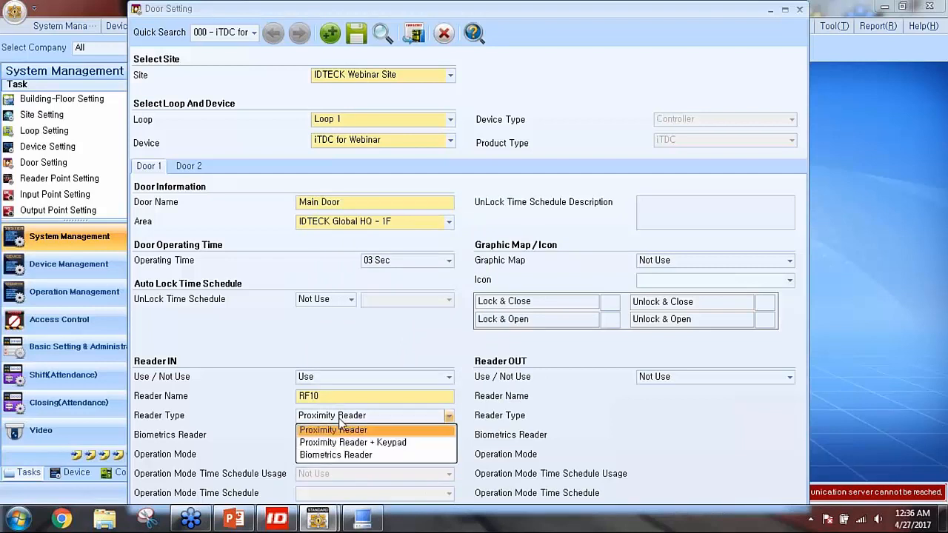
{"action": "left_click", "coordinate": [316, 455]}
{"action": "left_click", "coordinate": [316, 457]}
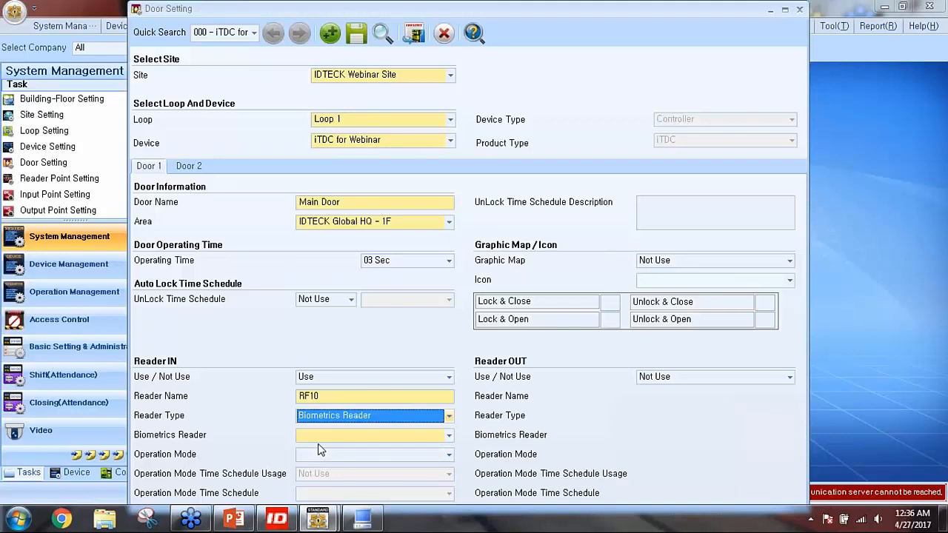
{"action": "left_click", "coordinate": [327, 417]}
{"action": "left_click", "coordinate": [305, 430]}
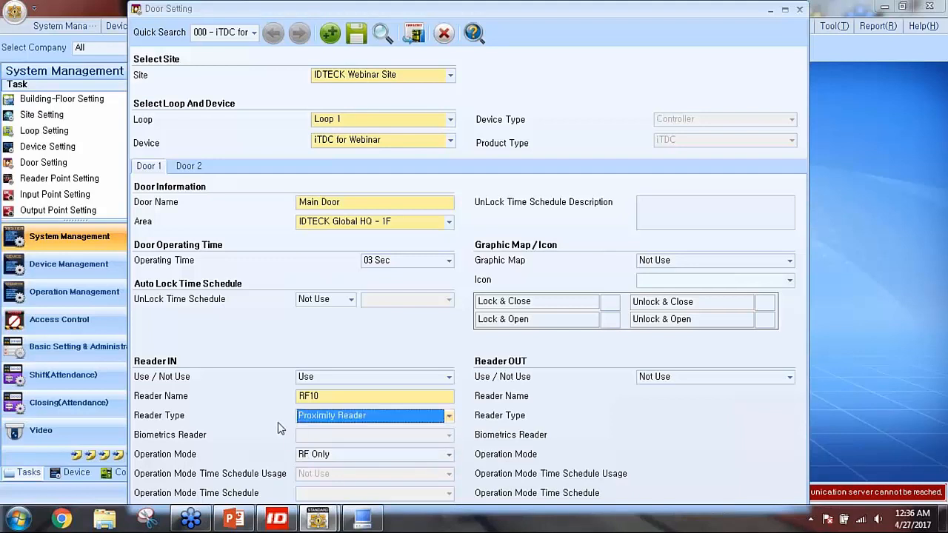
{"action": "mouse_move", "coordinate": [317, 420]}
Save Main Door, transfer it to the controller, and close Door Setting
{"action": "left_click", "coordinate": [460, 311]}
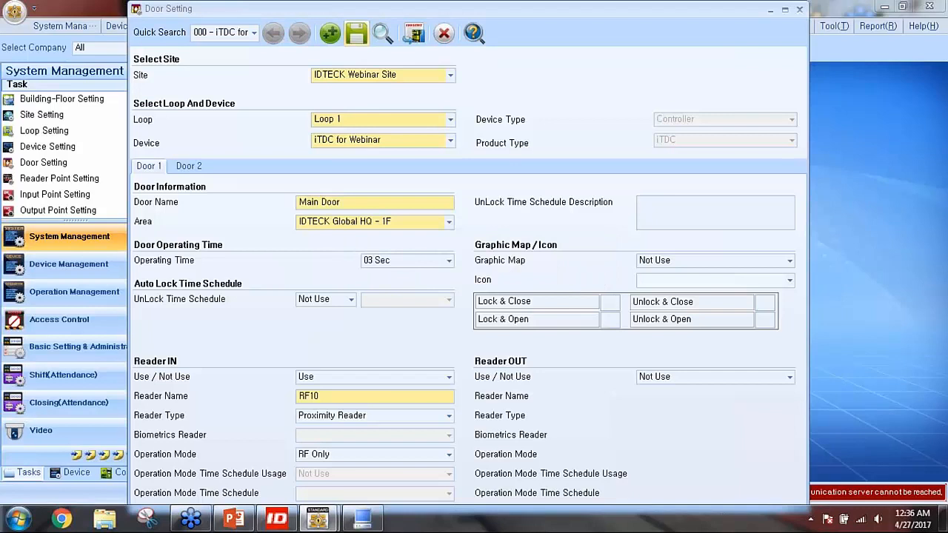
{"action": "left_click", "coordinate": [493, 311]}
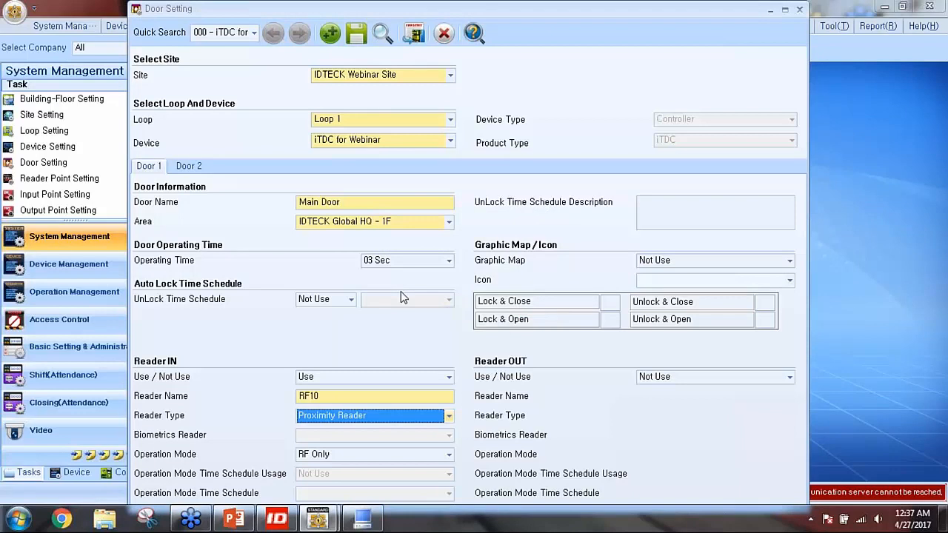
{"action": "left_click", "coordinate": [444, 35]}
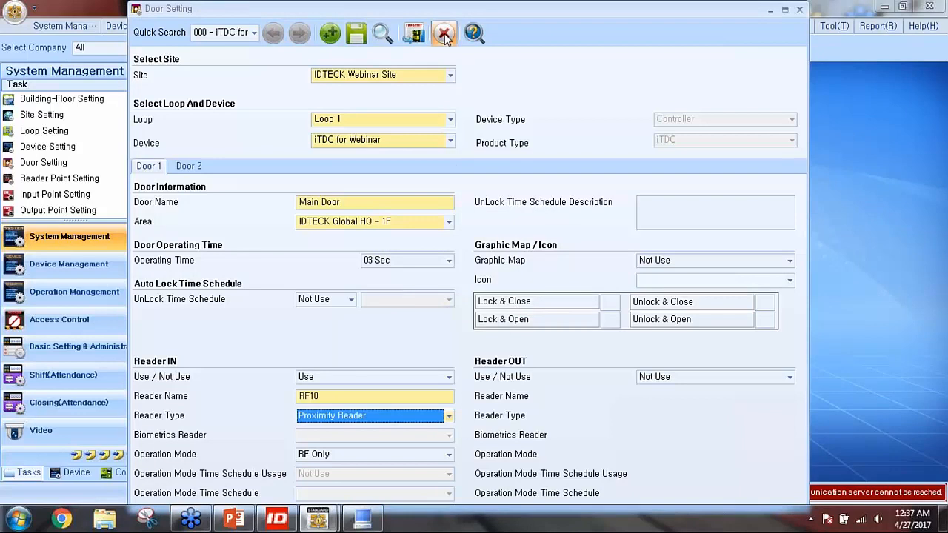
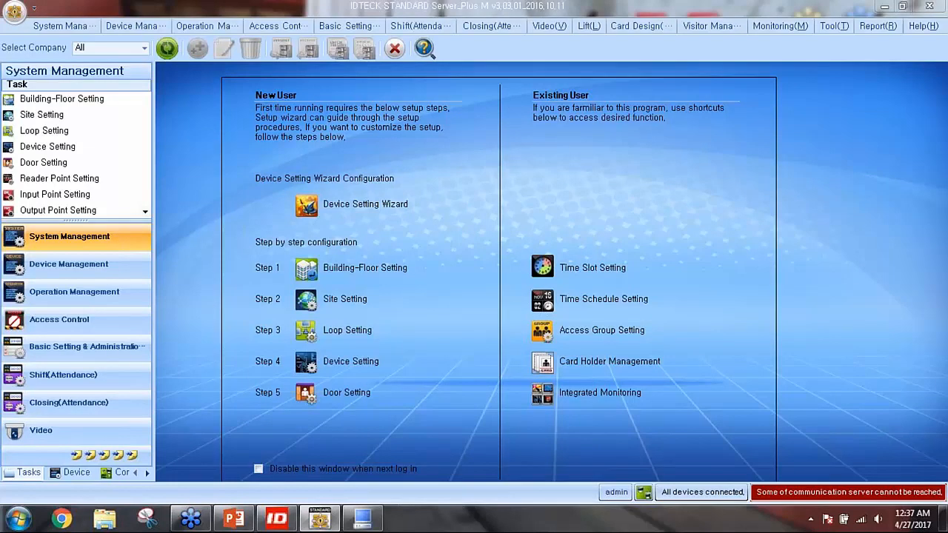
Open Card Holder Management and move its window into view
{"action": "left_click", "coordinate": [544, 370]}
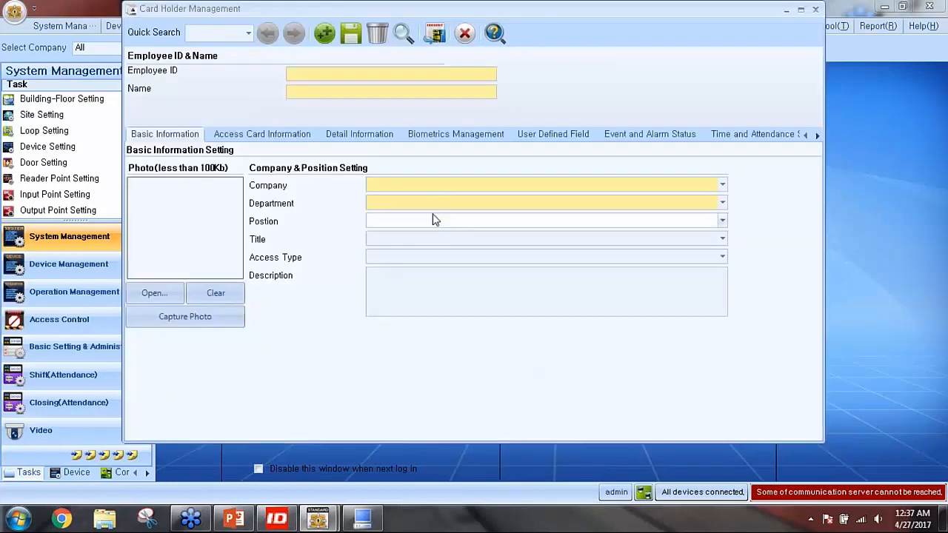
{"action": "left_click_drag", "start_coordinate": [403, 10], "coordinate": [372, 39]}
{"action": "left_click_drag", "start_coordinate": [453, 35], "coordinate": [366, 25]}
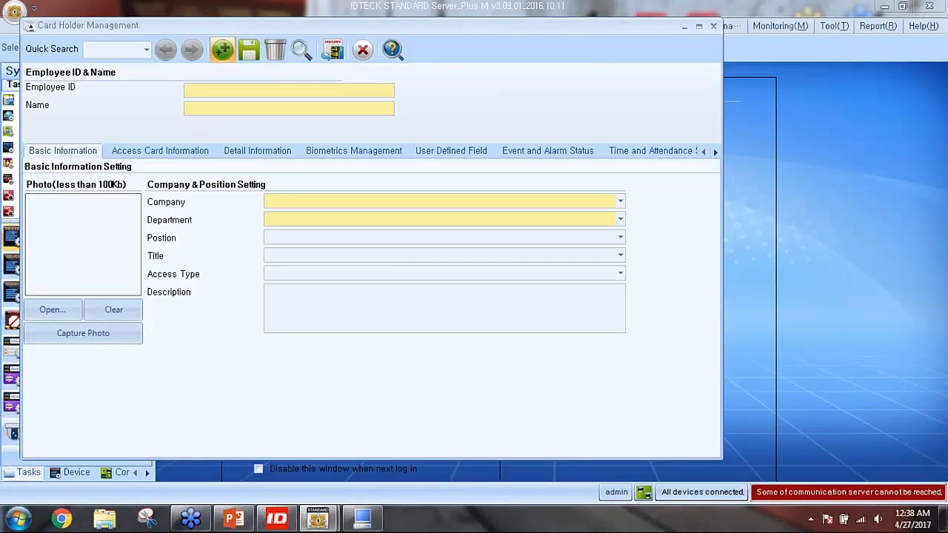
Start a new card holder record and enter the employee ID and the holder's name
{"action": "left_click", "coordinate": [223, 49]}
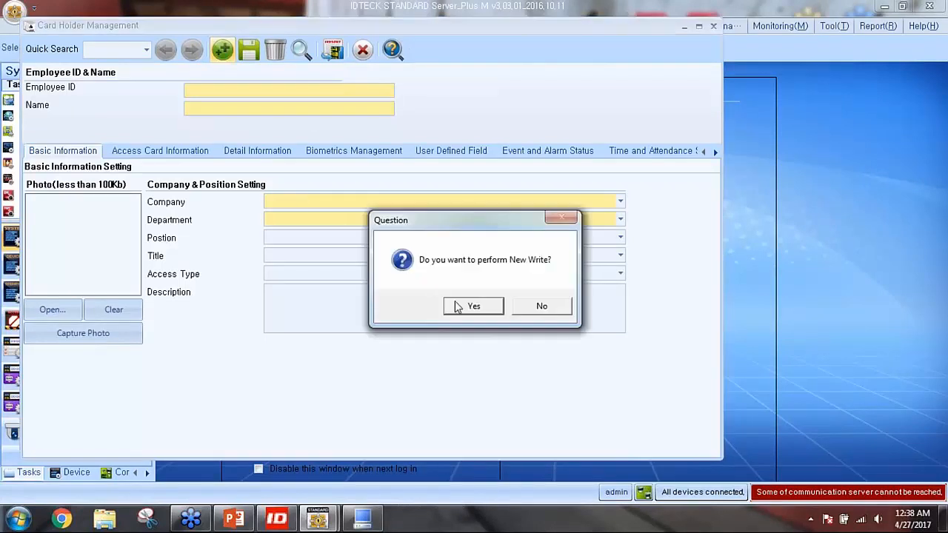
{"action": "left_click", "coordinate": [468, 308]}
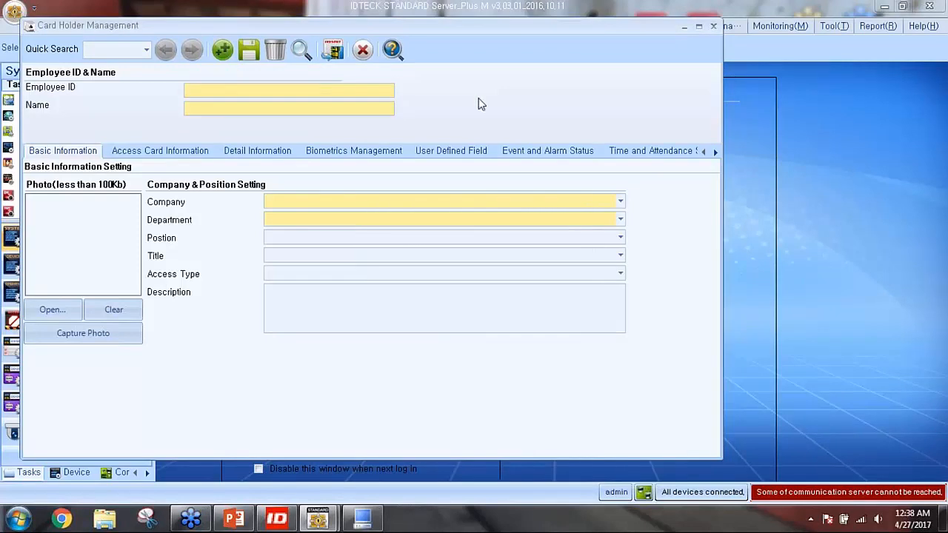
{"action": "type", "text": "1234"}
Choose Company from the Company dropdown and reposition the card holder window
{"action": "left_click", "coordinate": [295, 203]}
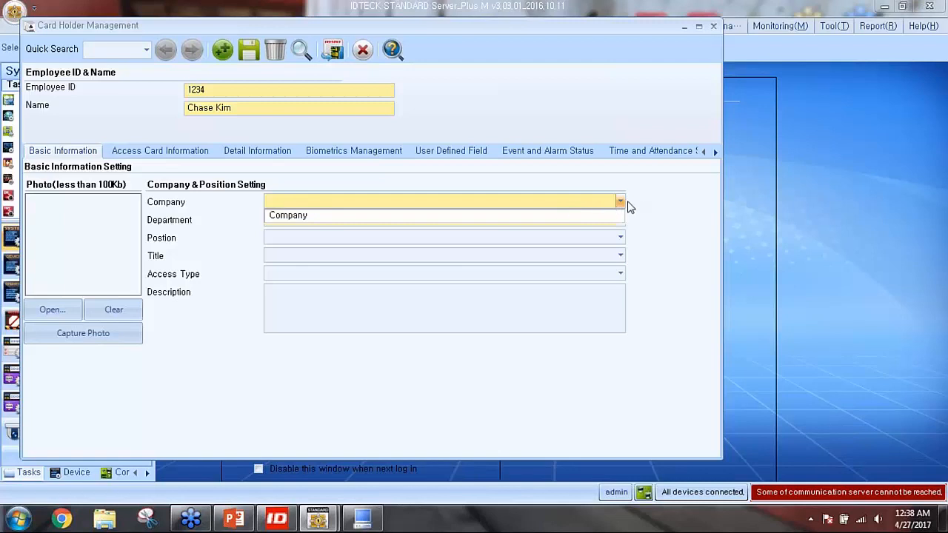
{"action": "left_click", "coordinate": [309, 205]}
{"action": "left_click", "coordinate": [306, 204]}
{"action": "left_click", "coordinate": [284, 224]}
{"action": "left_click", "coordinate": [285, 215]}
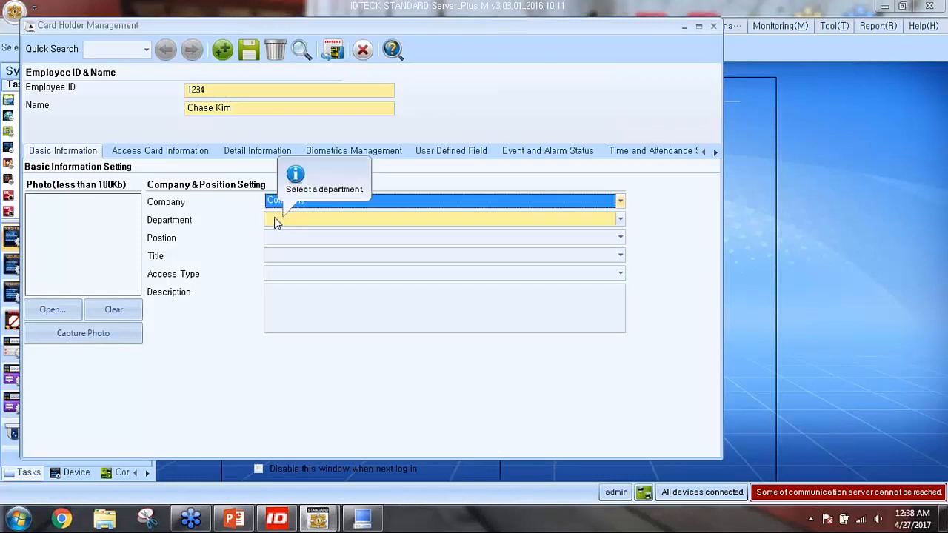
{"action": "left_click_drag", "start_coordinate": [318, 27], "coordinate": [392, 132]}
Add a company named IDTECK in Company Setting, save it, and close the window
{"action": "left_click", "coordinate": [206, 28]}
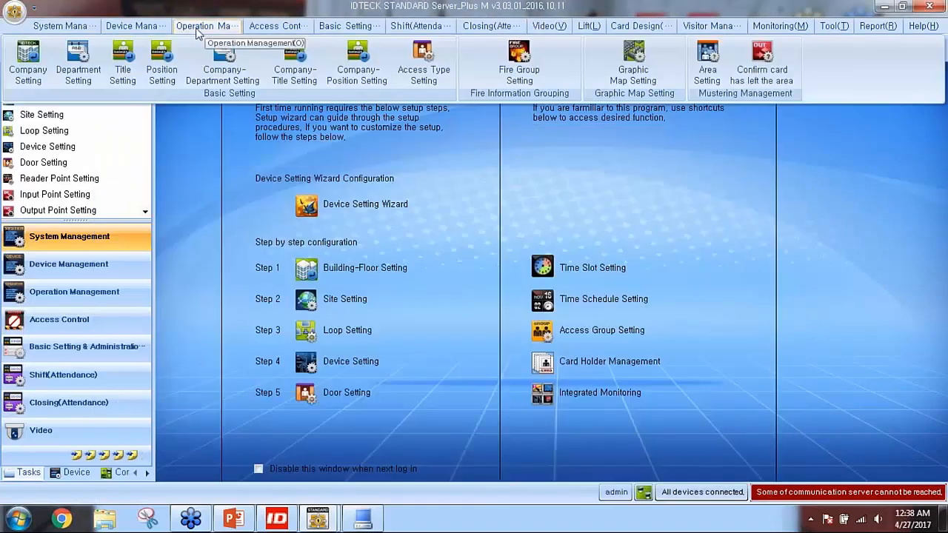
{"action": "left_click", "coordinate": [40, 75]}
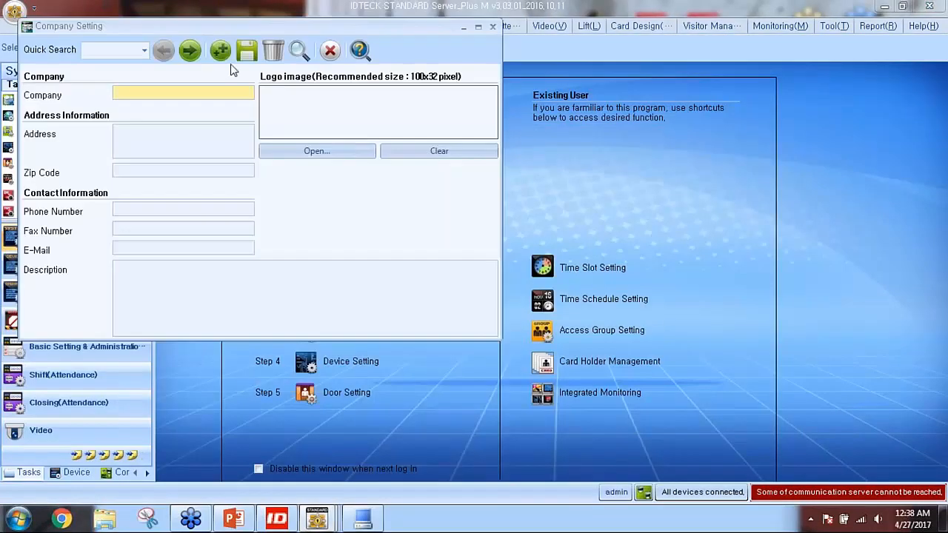
{"action": "left_click", "coordinate": [220, 50]}
{"action": "key", "text": "Return"}
{"action": "type", "text": "IDTECK"}
{"action": "left_click", "coordinate": [246, 52]}
{"action": "left_click", "coordinate": [550, 306]}
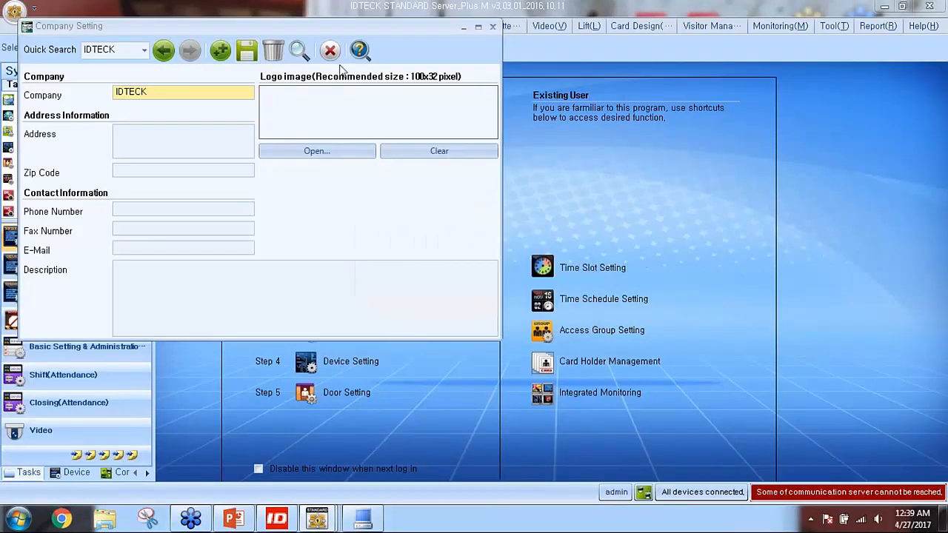
{"action": "left_click", "coordinate": [330, 50]}
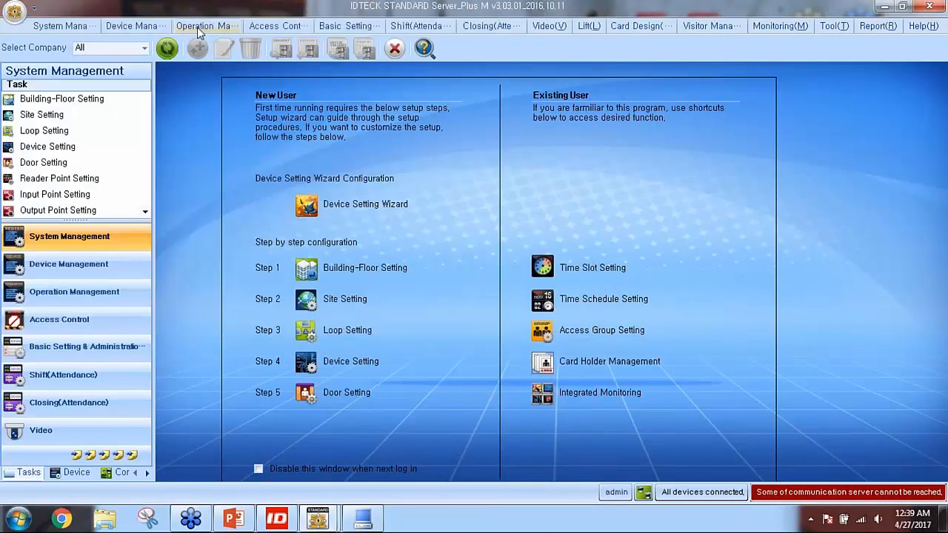
Add and save the department Tech Support Dept., then return to the card holder form
{"action": "left_click", "coordinate": [198, 26]}
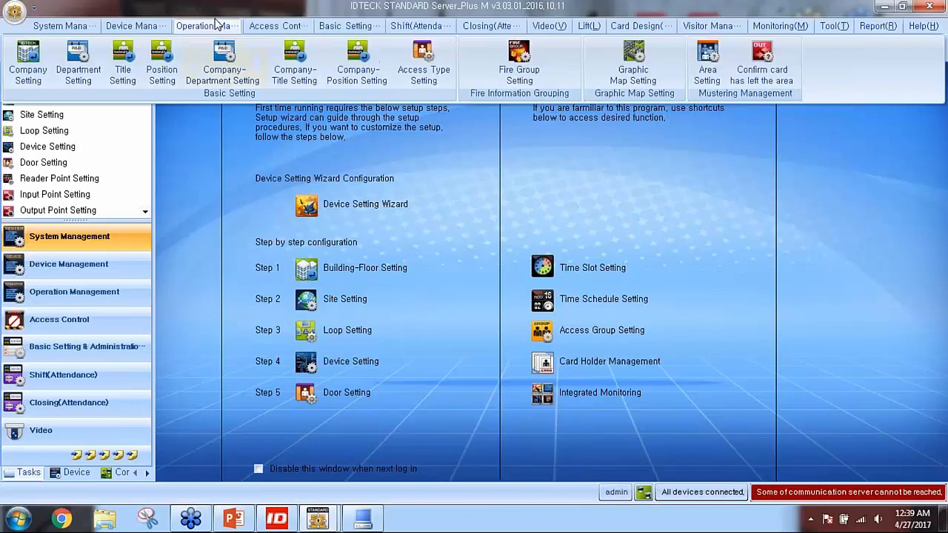
{"action": "left_click", "coordinate": [78, 78]}
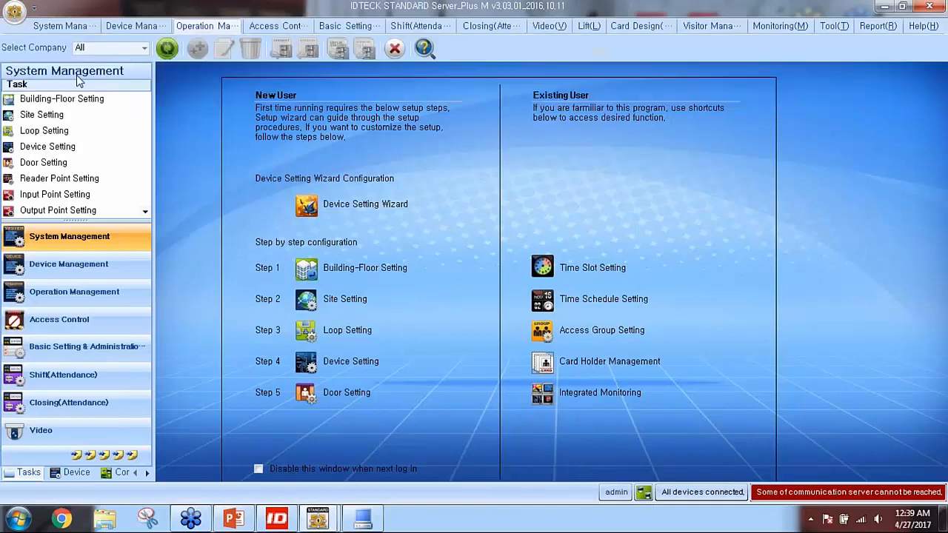
{"action": "left_click", "coordinate": [469, 176]}
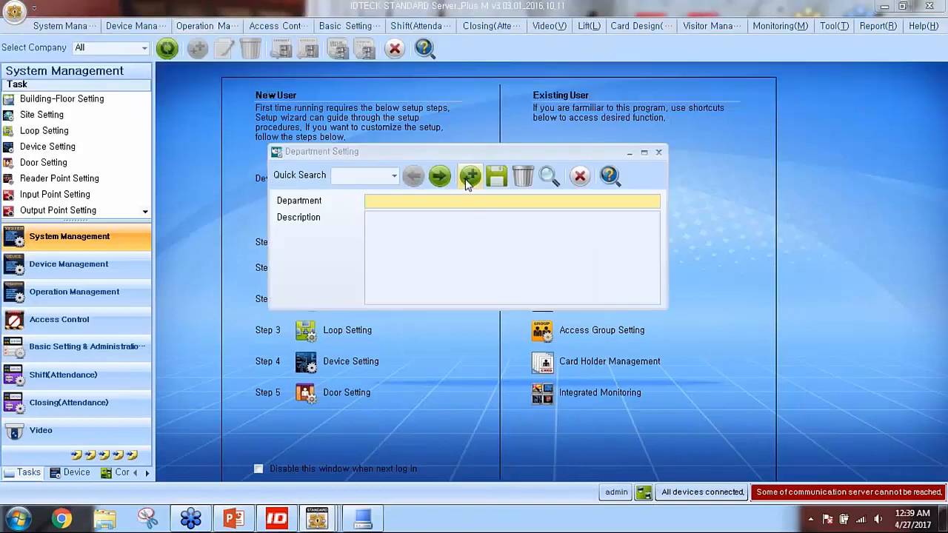
{"action": "left_click", "coordinate": [468, 304]}
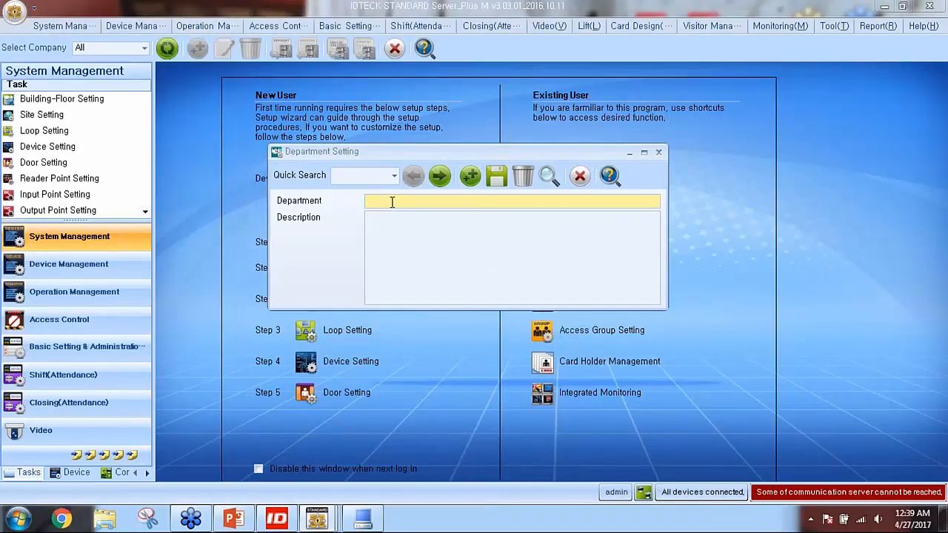
{"action": "type", "text": "Tech Support Dept."}
{"action": "left_click", "coordinate": [496, 175]}
{"action": "left_click", "coordinate": [549, 307]}
{"action": "left_click", "coordinate": [582, 183]}
{"action": "mouse_move", "coordinate": [319, 521]}
{"action": "left_click", "coordinate": [384, 441]}
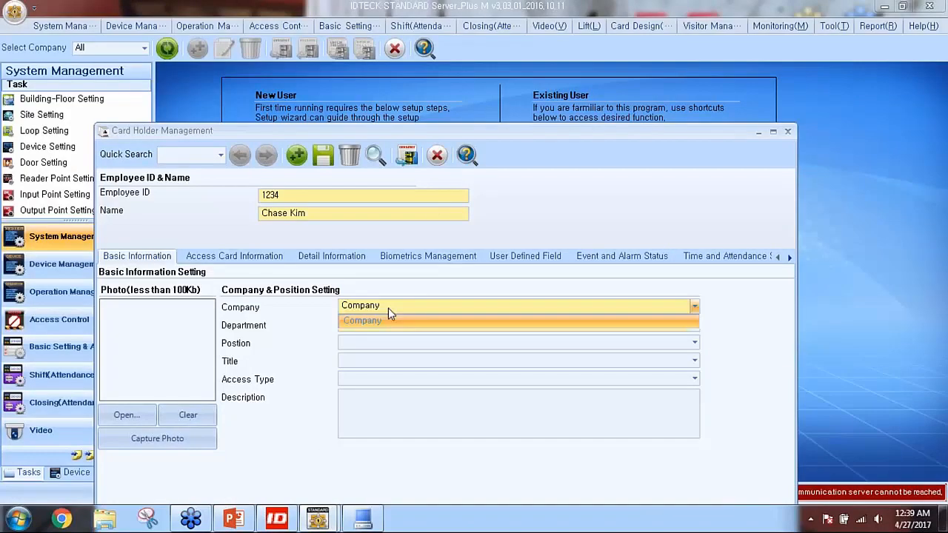
Reopen Card Holder Management, select IDTECK, and find the department list empty
{"action": "left_click", "coordinate": [437, 155]}
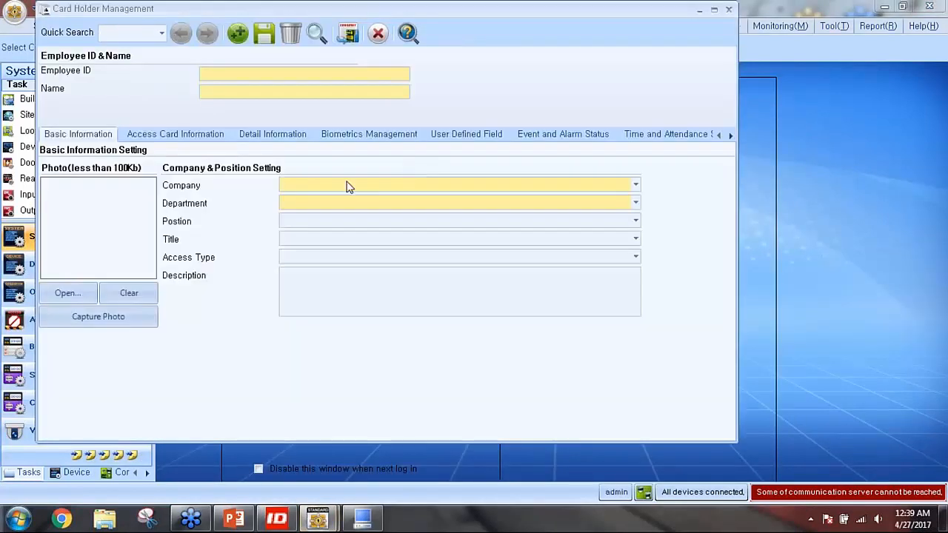
{"action": "left_click", "coordinate": [318, 186]}
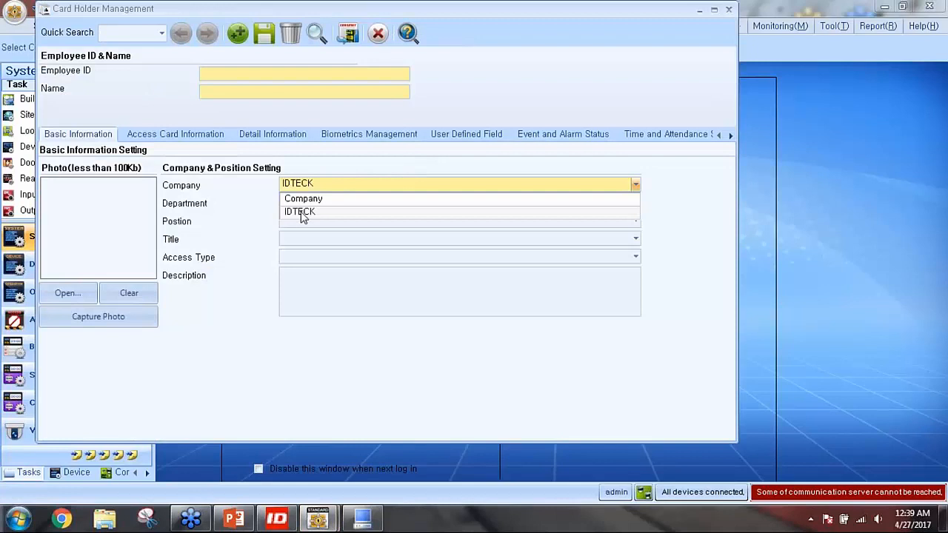
{"action": "left_click", "coordinate": [301, 213]}
{"action": "left_click", "coordinate": [308, 206]}
{"action": "left_click", "coordinate": [308, 207]}
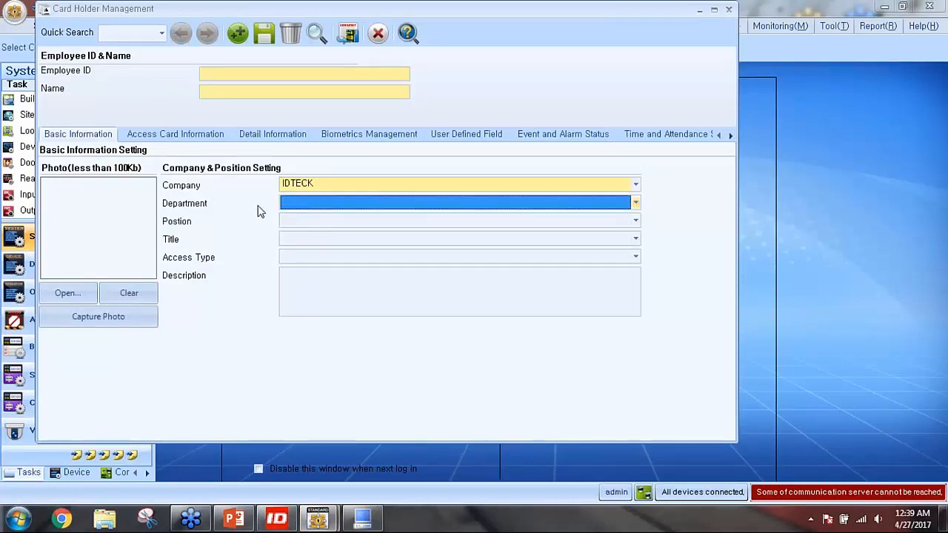
Start a fresh card holder record with the employee ID, holder's name and company IDTECK
{"action": "left_click", "coordinate": [237, 34]}
{"action": "left_click", "coordinate": [446, 304]}
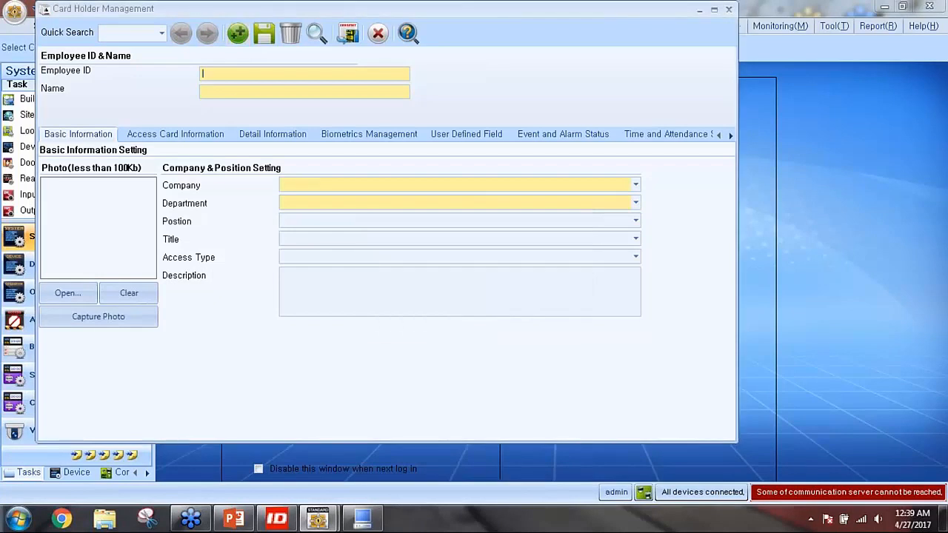
{"action": "type", "text": "1234"}
{"action": "left_click", "coordinate": [240, 89]}
{"action": "left_click", "coordinate": [304, 186]}
{"action": "left_click", "coordinate": [300, 212]}
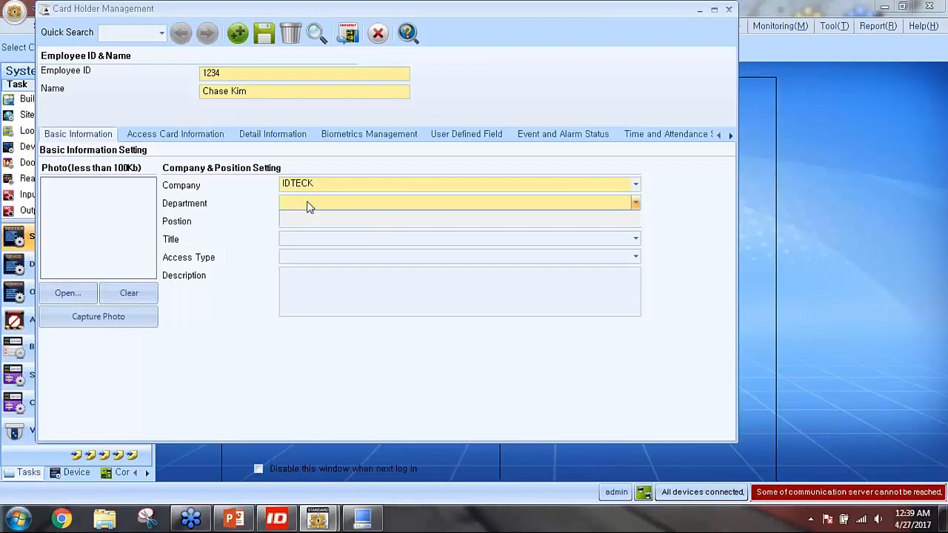
In Company-Department Setting, add Tech Support Dept. under company IDTECK
{"action": "left_click", "coordinate": [378, 33]}
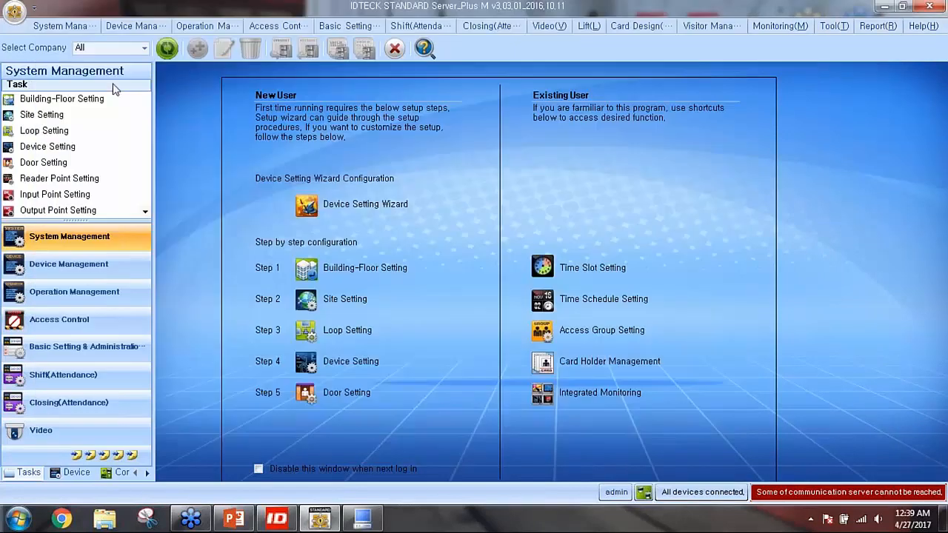
{"action": "left_click", "coordinate": [206, 27]}
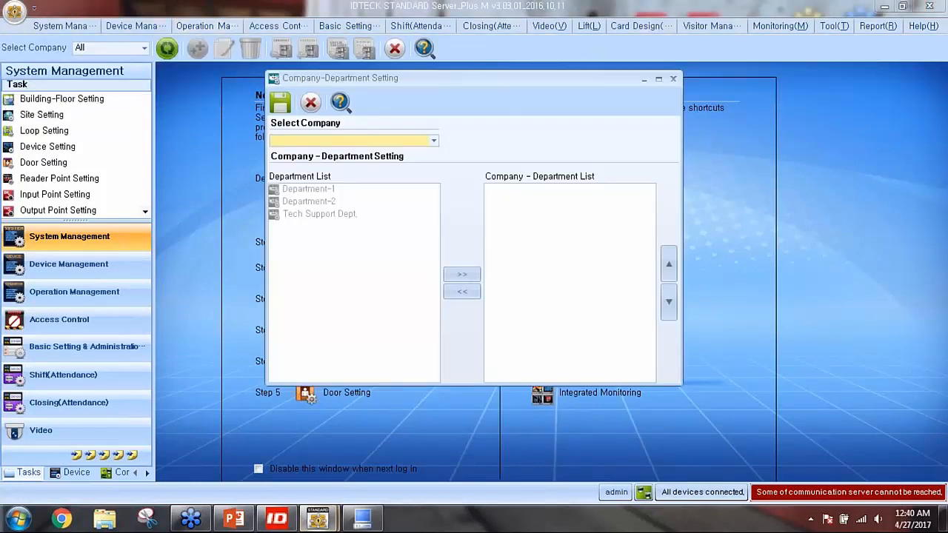
{"action": "left_click", "coordinate": [351, 141]}
{"action": "left_click", "coordinate": [301, 182]}
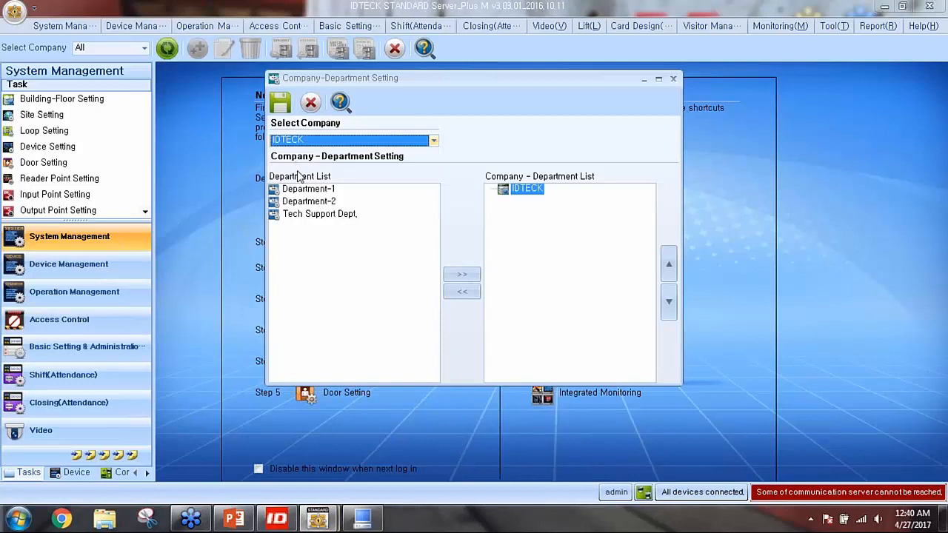
{"action": "left_click", "coordinate": [310, 213]}
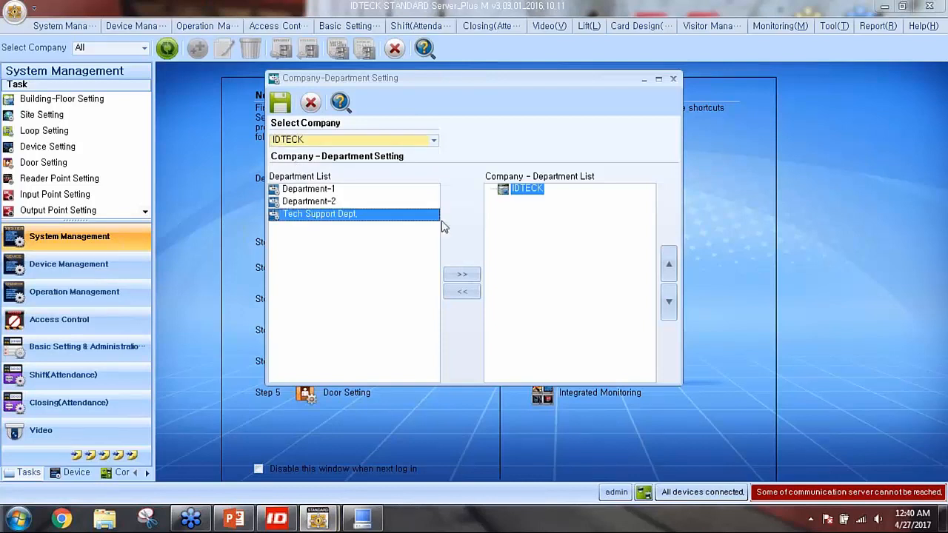
{"action": "left_click", "coordinate": [462, 274]}
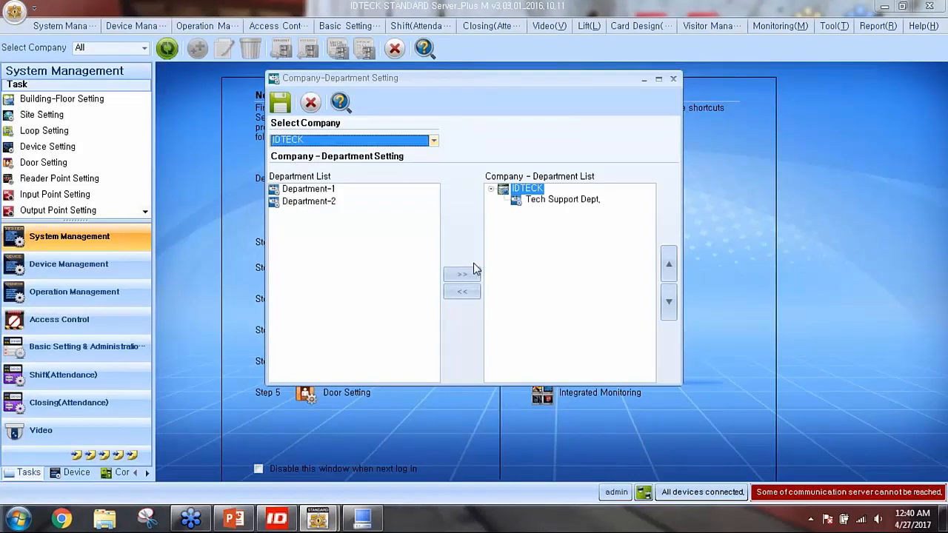
Save the IDTECK / Tech Support Dept. assignment and close the dialog
{"action": "left_click", "coordinate": [534, 191]}
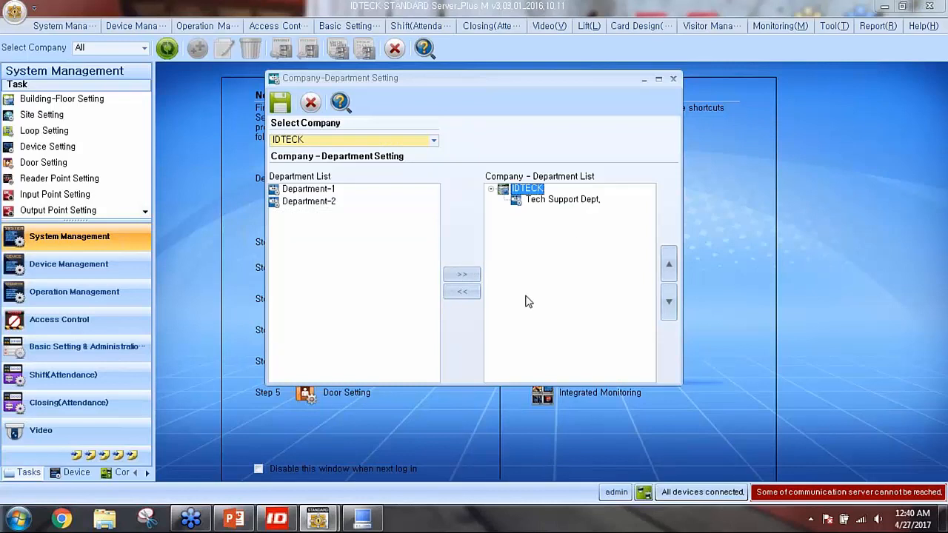
{"action": "left_click", "coordinate": [564, 200]}
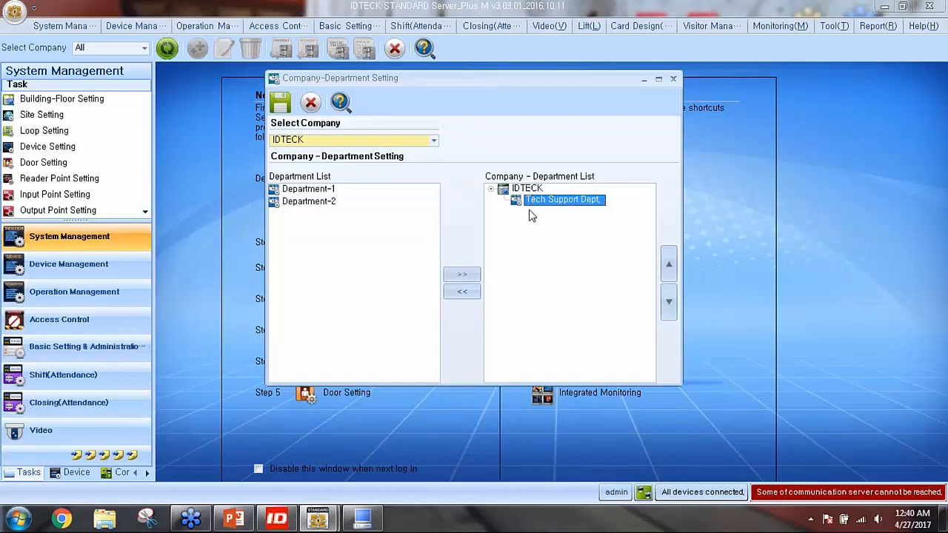
{"action": "mouse_move", "coordinate": [534, 260]}
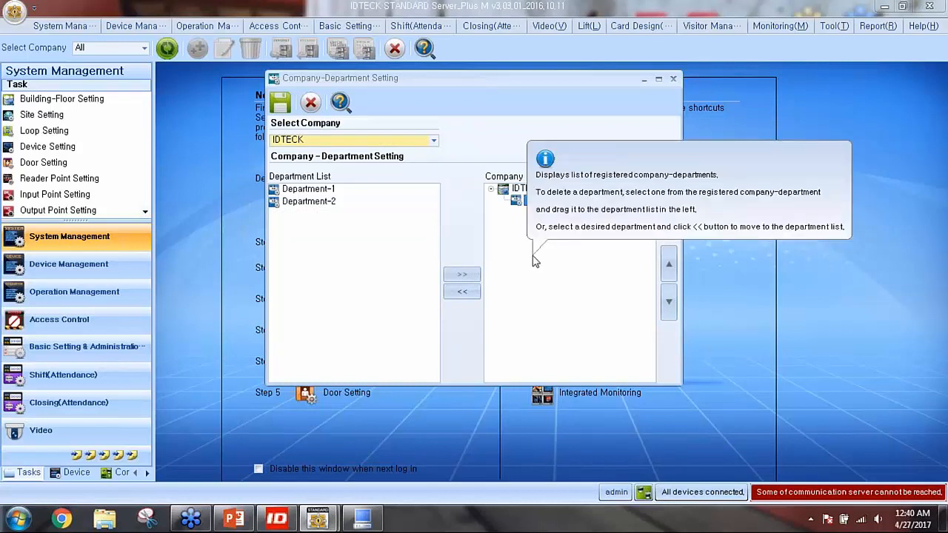
{"action": "left_click", "coordinate": [280, 107]}
{"action": "left_click", "coordinate": [570, 304]}
{"action": "left_click", "coordinate": [673, 80]}
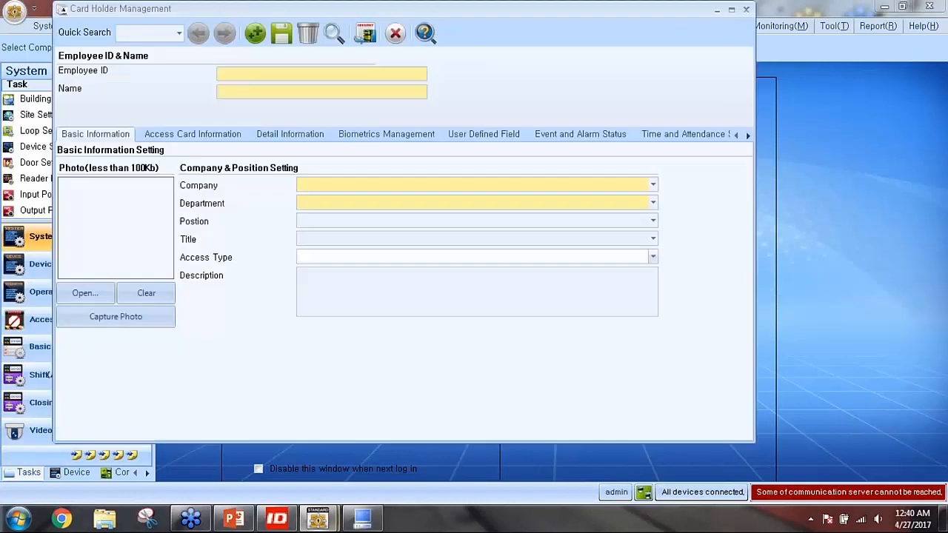
Create a new card holder with employee ID and name, company IDTECK, department Tech Support Dept
{"action": "left_click", "coordinate": [253, 33]}
{"action": "left_click", "coordinate": [472, 305]}
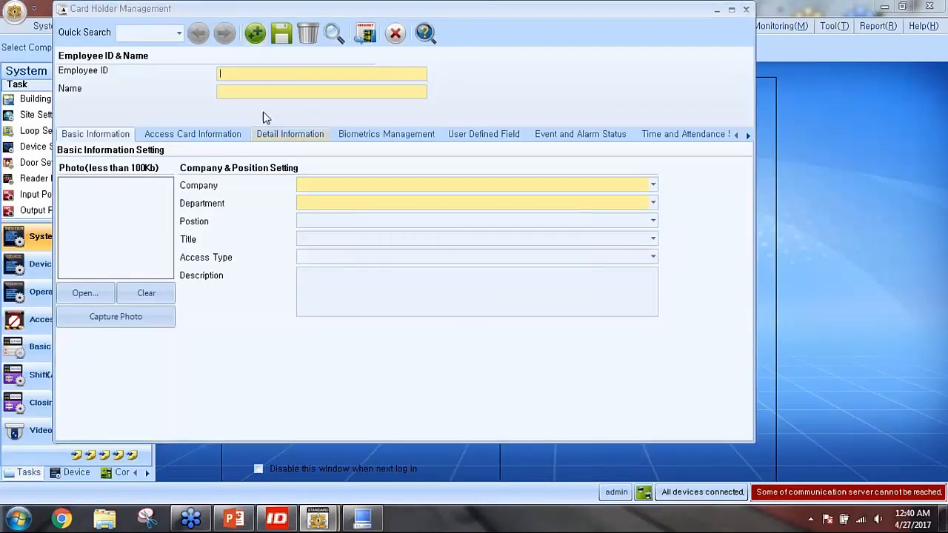
{"action": "left_click", "coordinate": [236, 70]}
{"action": "type", "text": "1234"}
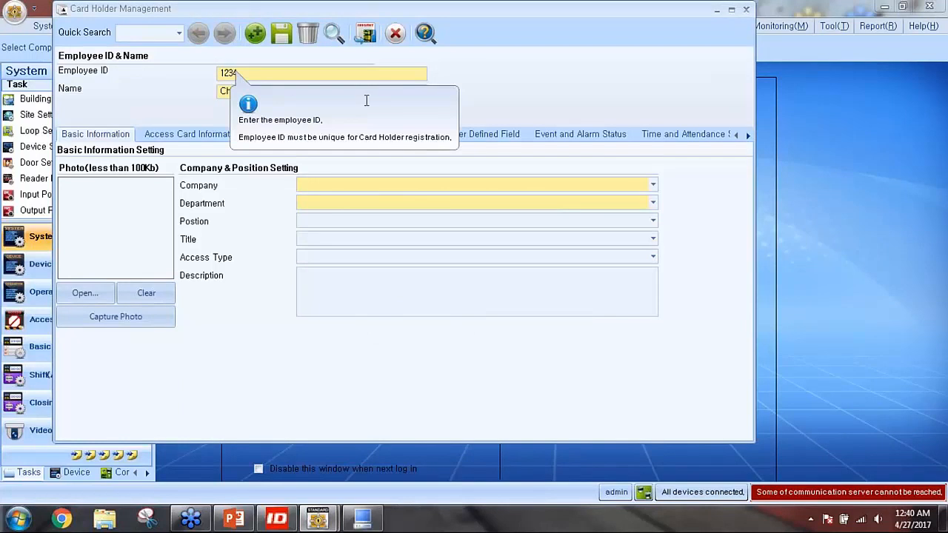
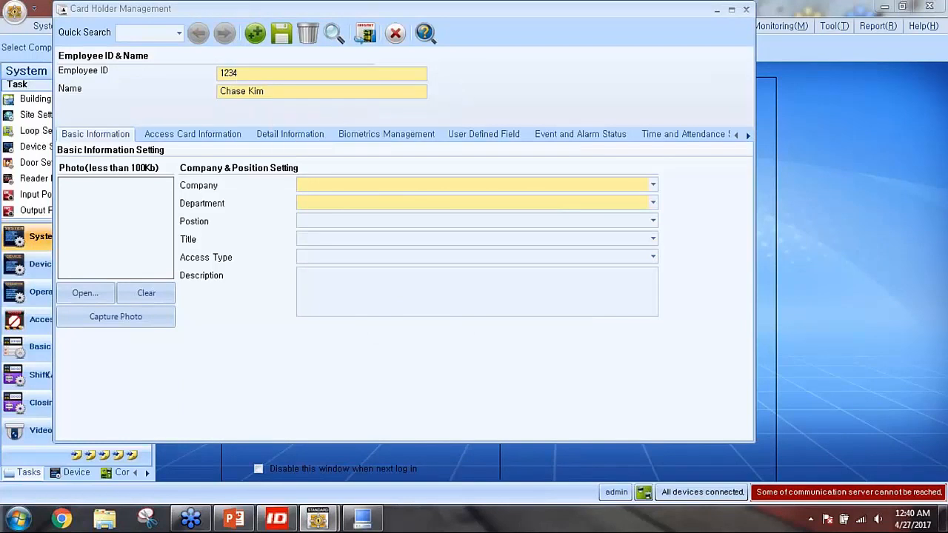
{"action": "left_click", "coordinate": [326, 185]}
{"action": "left_click", "coordinate": [321, 213]}
{"action": "left_click", "coordinate": [317, 205]}
{"action": "left_click", "coordinate": [332, 217]}
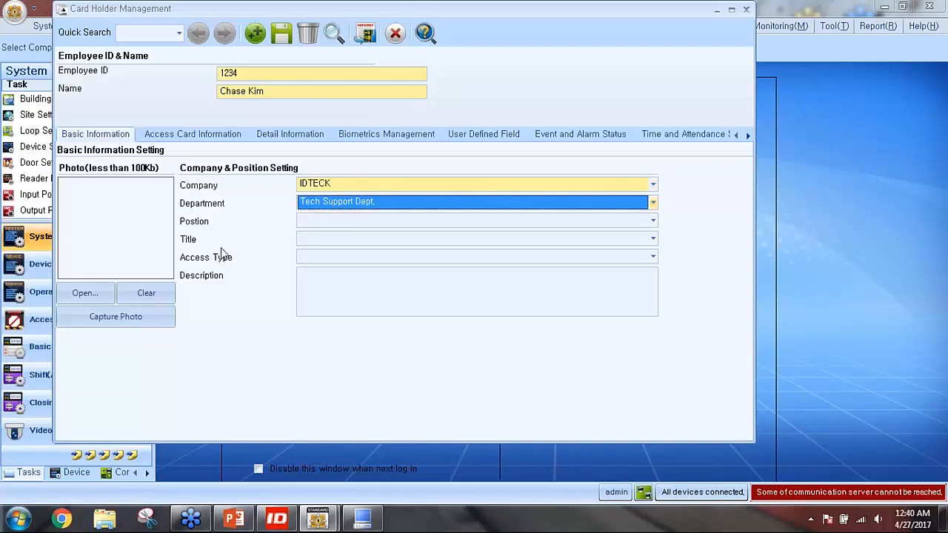
Enable the holder's card, choose Access Card as its type, and enter the card number
{"action": "left_click", "coordinate": [165, 142]}
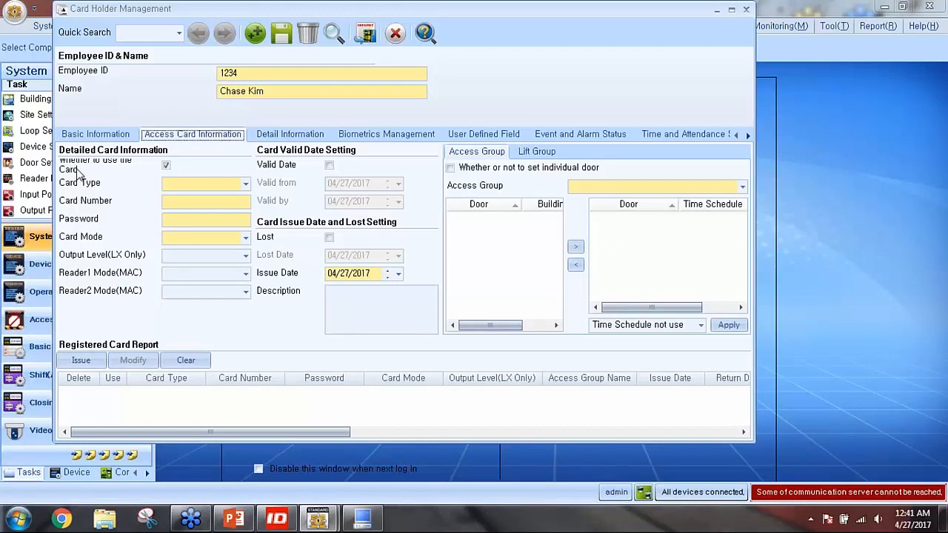
{"action": "left_click", "coordinate": [166, 167]}
{"action": "left_click", "coordinate": [167, 185]}
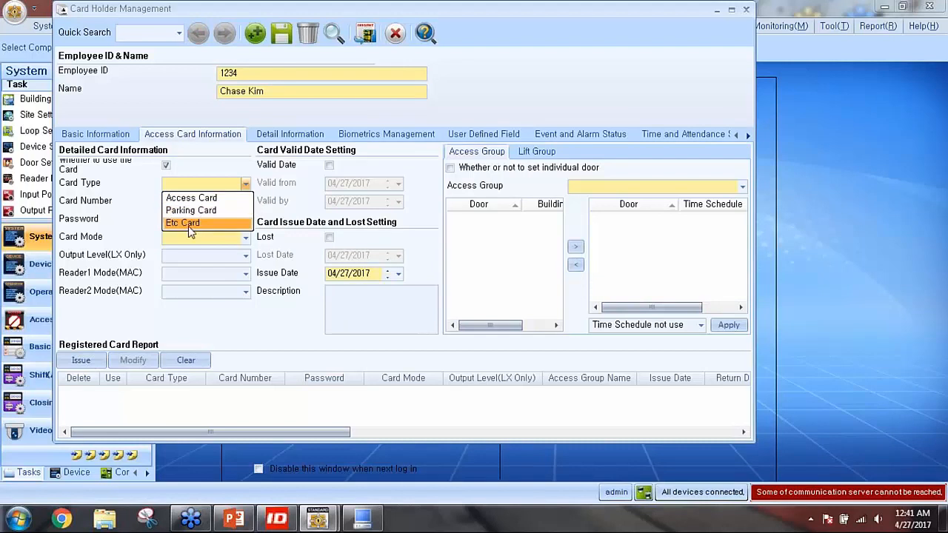
{"action": "left_click", "coordinate": [191, 198]}
{"action": "left_click", "coordinate": [168, 202]}
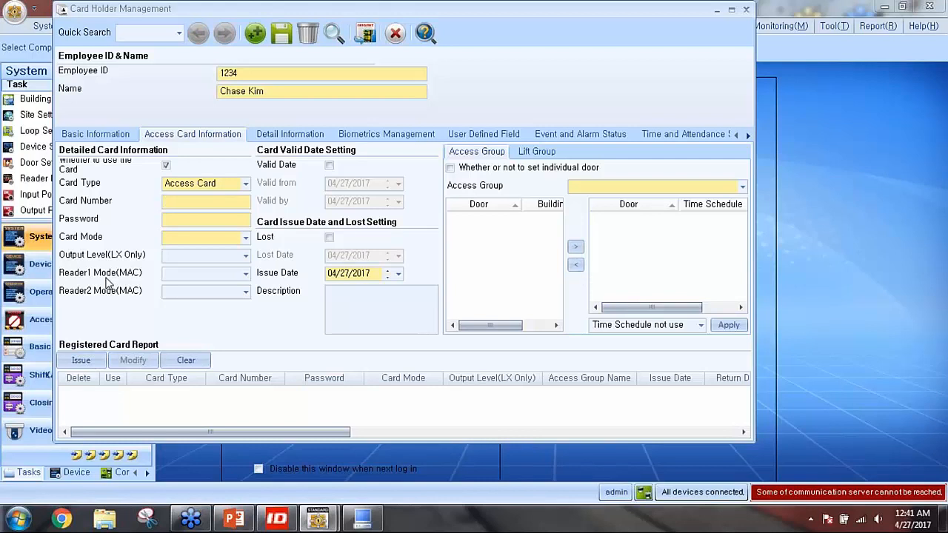
Enter the four-digit card password and set the card mode to Employee
{"action": "mouse_move", "coordinate": [182, 222]}
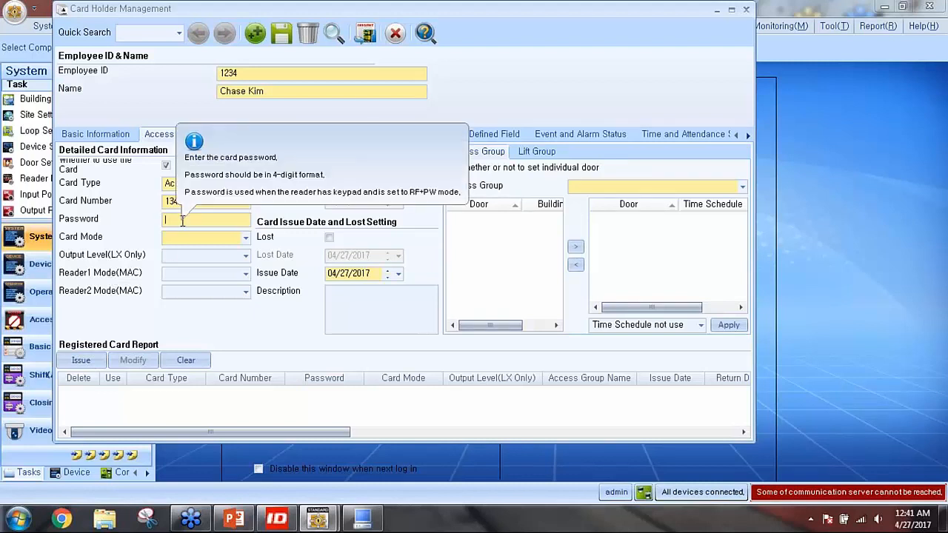
{"action": "left_click", "coordinate": [176, 220]}
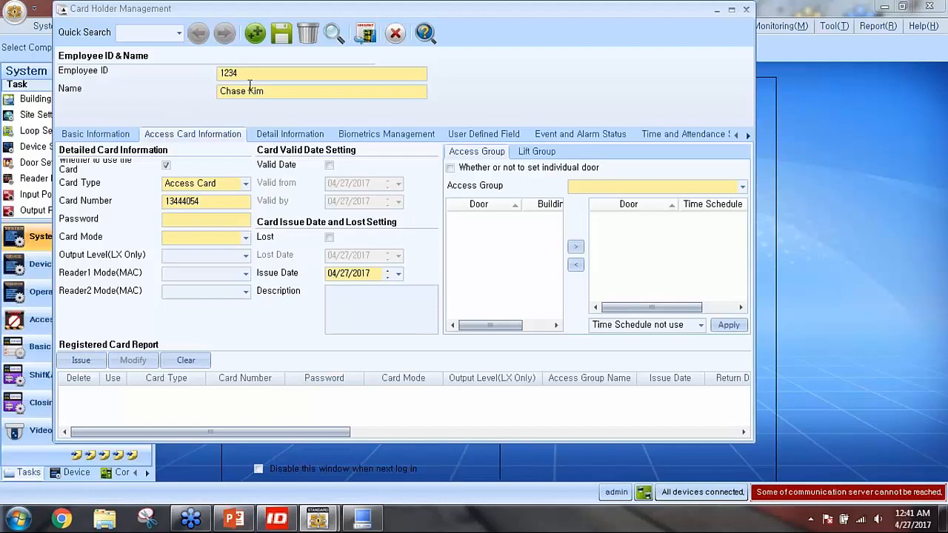
{"action": "left_click_drag", "start_coordinate": [238, 74], "coordinate": [204, 76]}
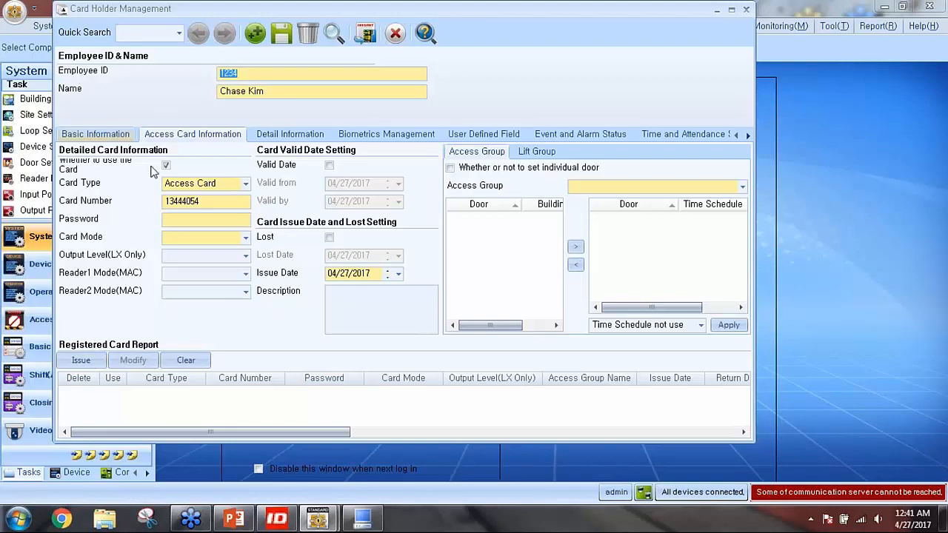
{"action": "left_click", "coordinate": [166, 219]}
{"action": "type", "text": "1234"}
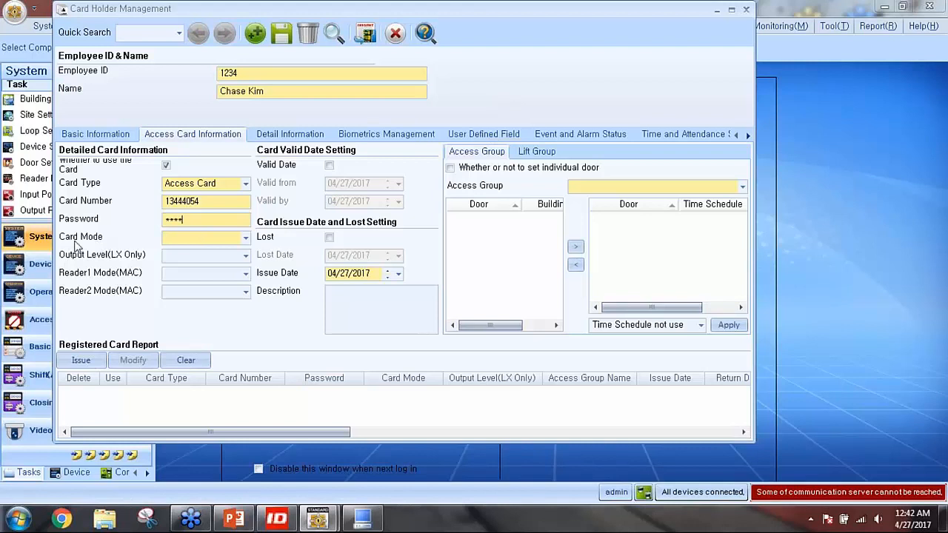
{"action": "left_click", "coordinate": [245, 239]}
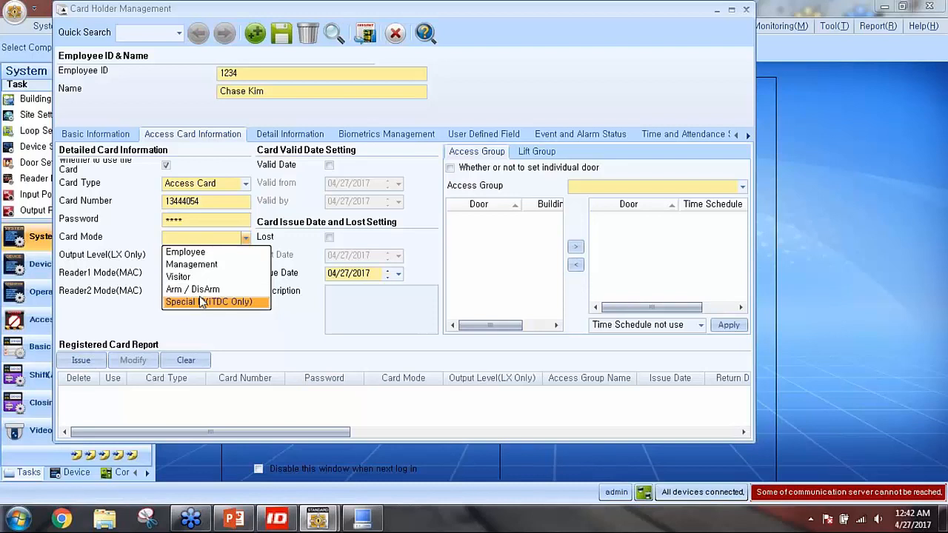
{"action": "left_click", "coordinate": [197, 253]}
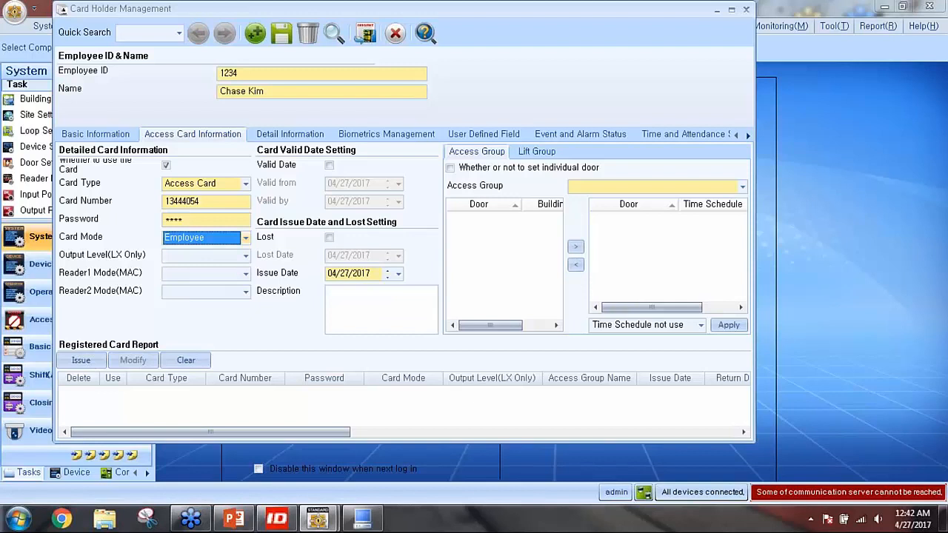
{"action": "left_click", "coordinate": [741, 30]}
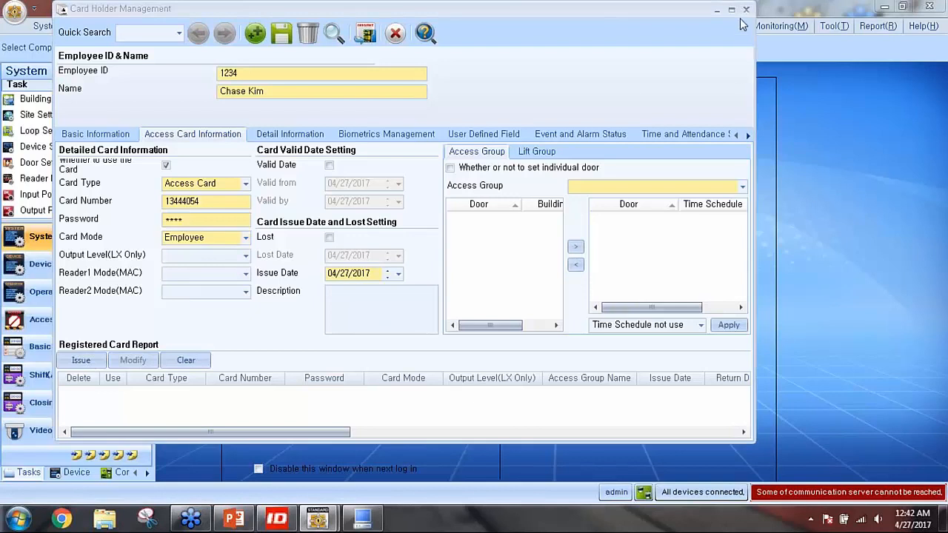
{"action": "left_click", "coordinate": [740, 22]}
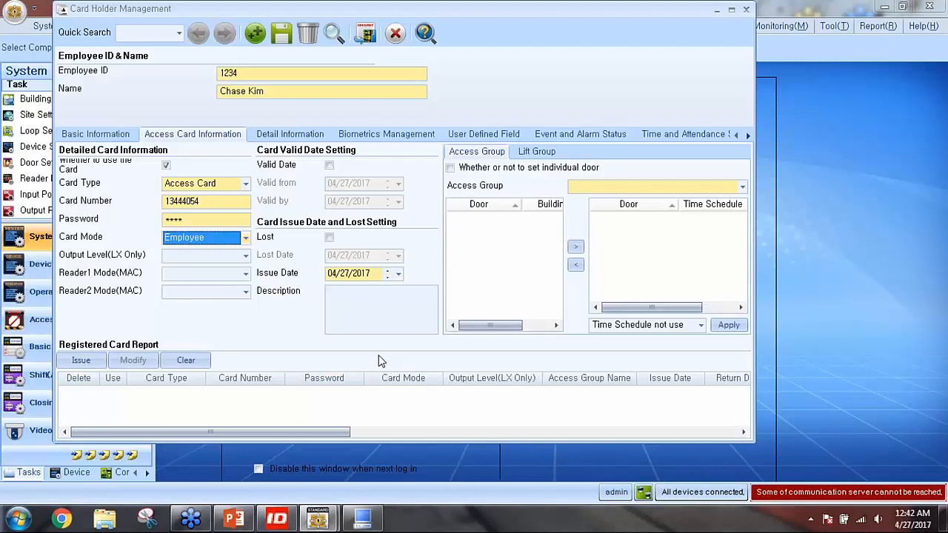
Give the card Individual door set access to Main Door and issue it to the registered list
{"action": "left_click", "coordinate": [450, 168]}
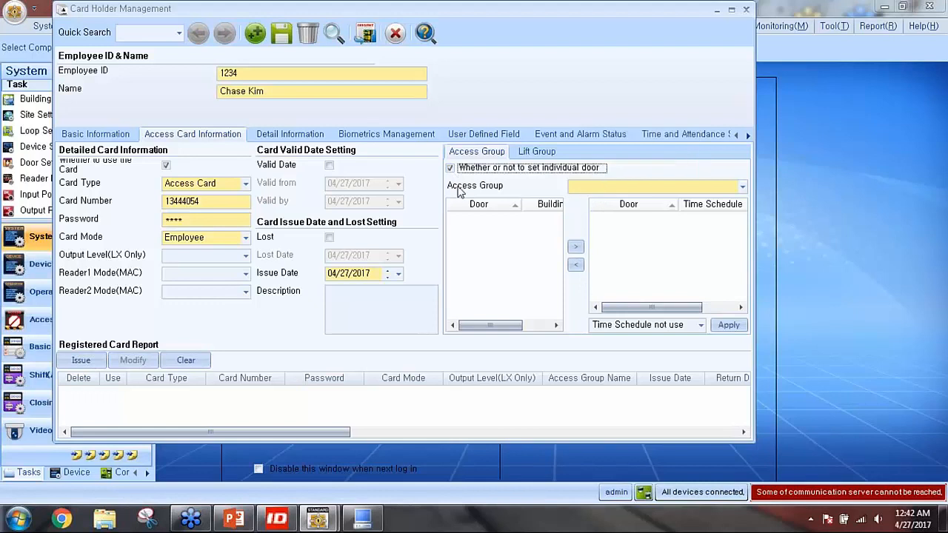
{"action": "left_click", "coordinate": [589, 191]}
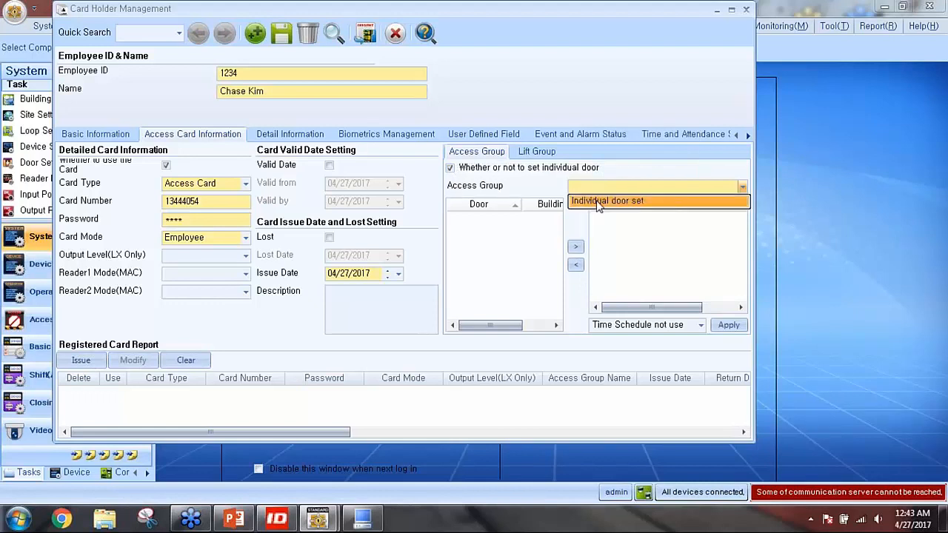
{"action": "left_click", "coordinate": [598, 201]}
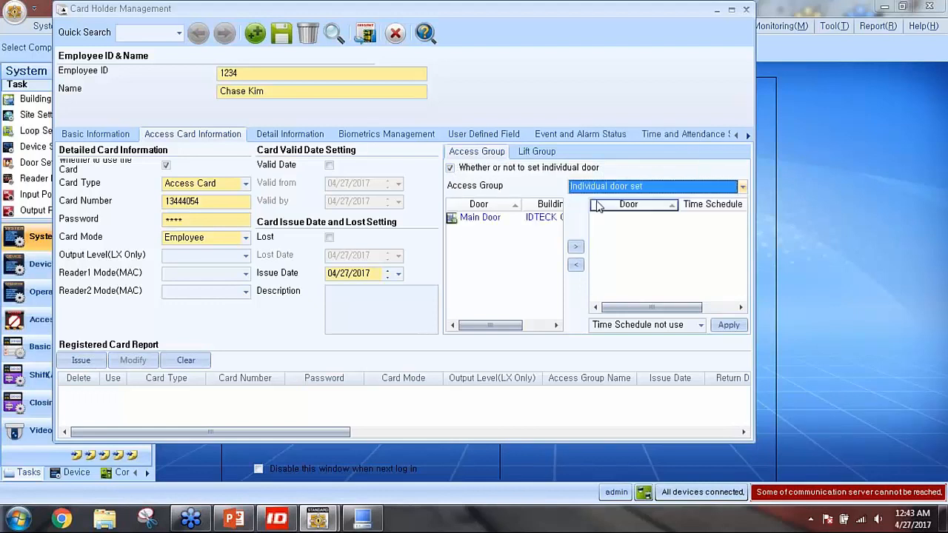
{"action": "left_click", "coordinate": [480, 219]}
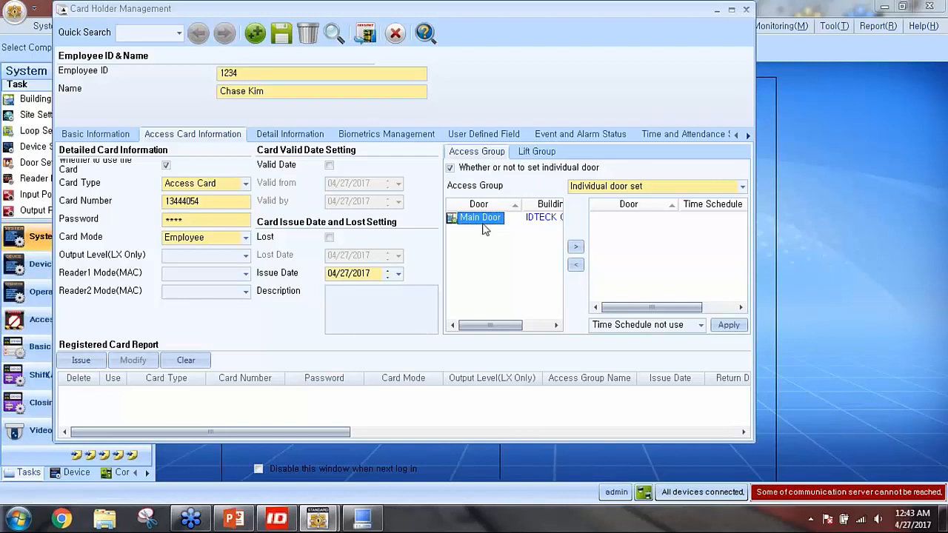
{"action": "left_click", "coordinate": [576, 248]}
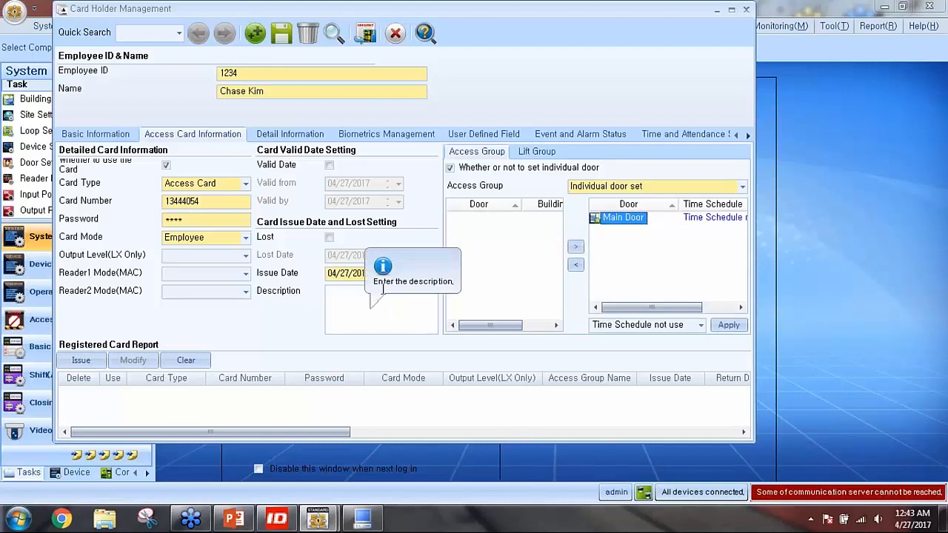
{"action": "left_click", "coordinate": [82, 362]}
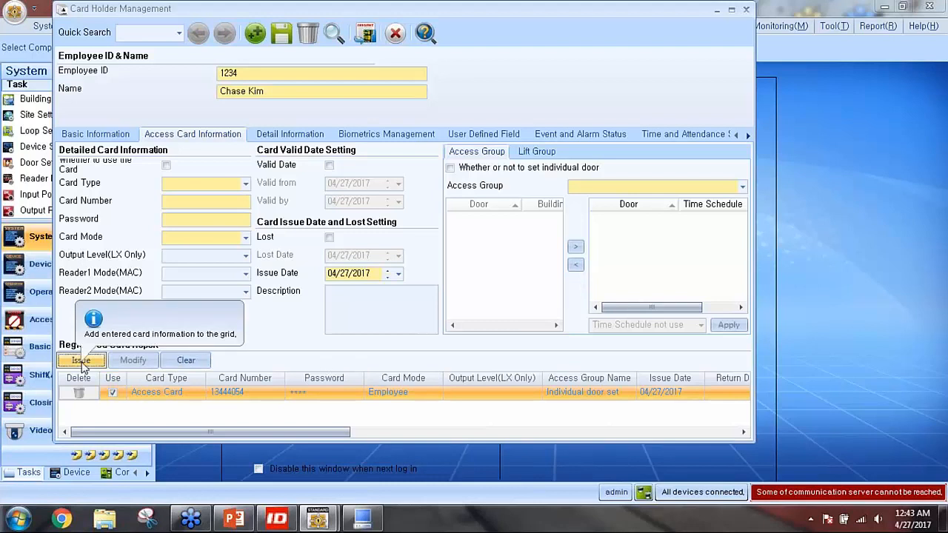
Save the card holder, transfer it to the devices replacing existing card data, and close the window
{"action": "left_click", "coordinate": [282, 35]}
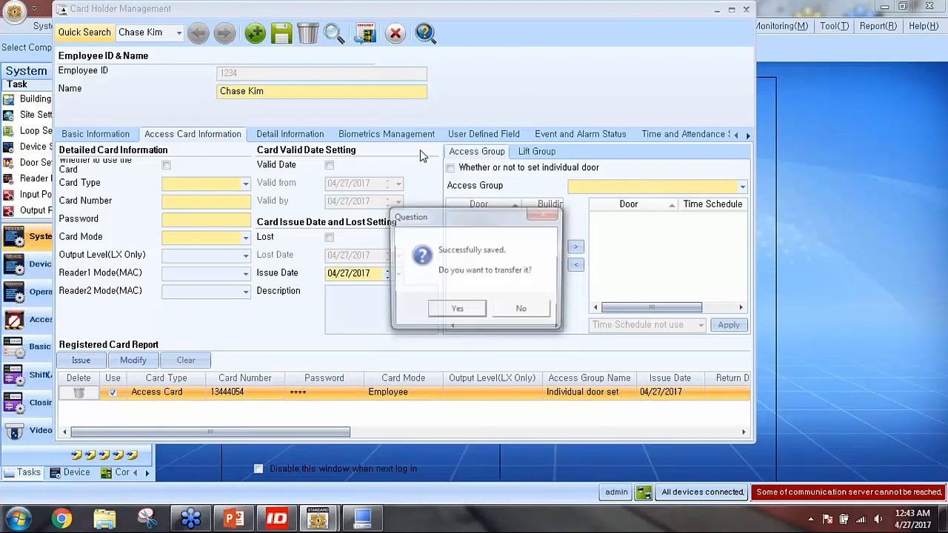
{"action": "left_click", "coordinate": [459, 312]}
{"action": "left_click", "coordinate": [537, 305]}
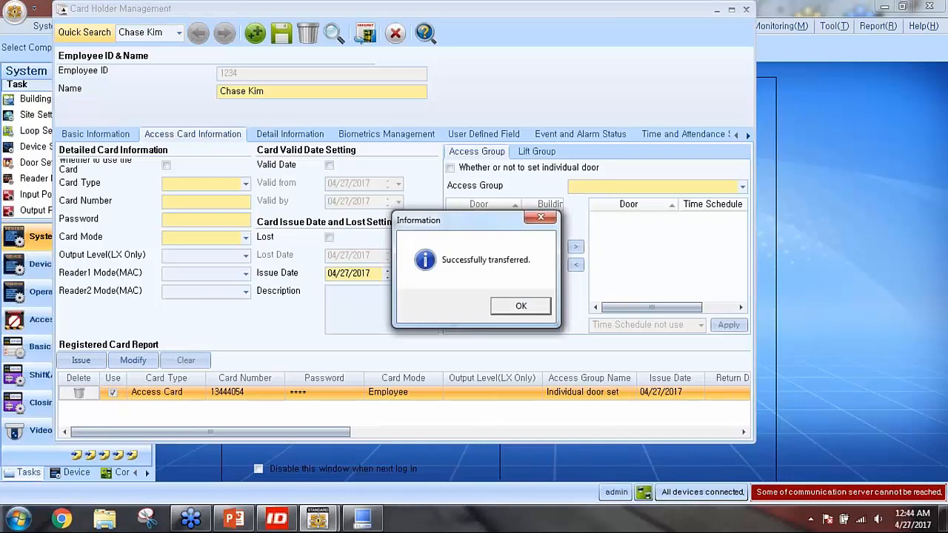
{"action": "left_click", "coordinate": [521, 311]}
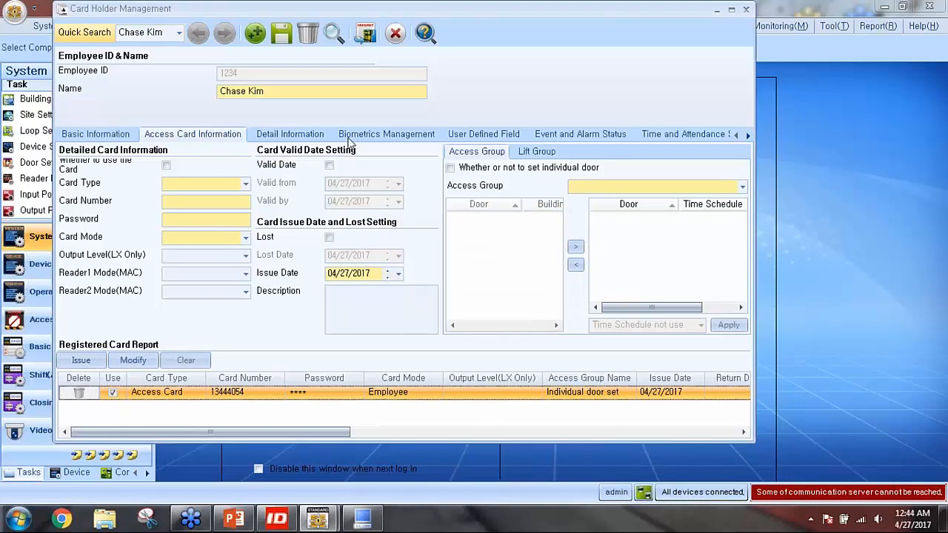
{"action": "left_click", "coordinate": [398, 34]}
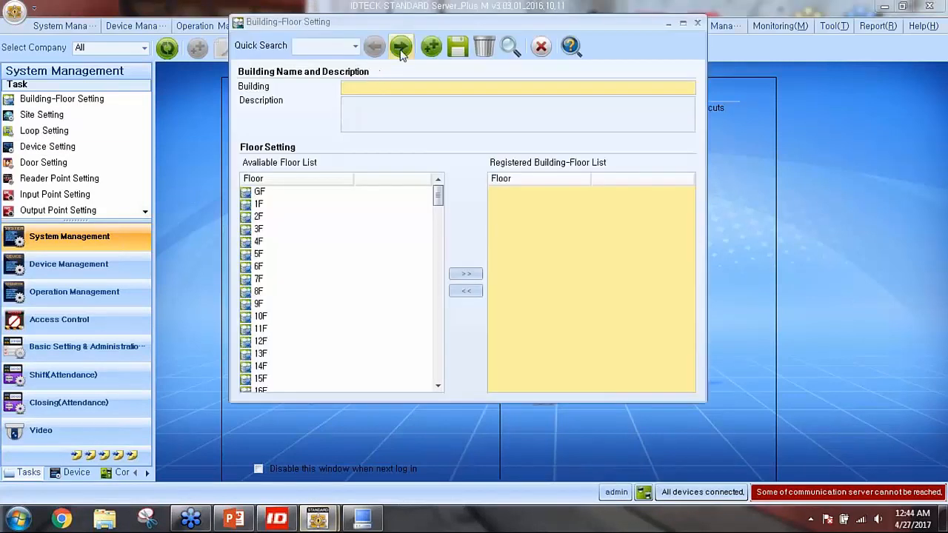
Load the existing building record, then close the Building-Floor and Site settings
{"action": "left_click", "coordinate": [400, 48]}
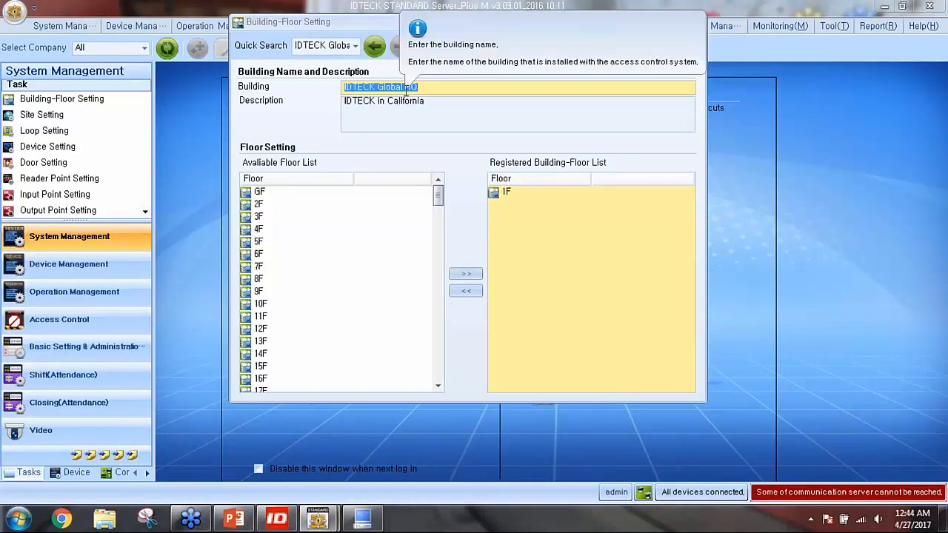
{"action": "mouse_move", "coordinate": [506, 201]}
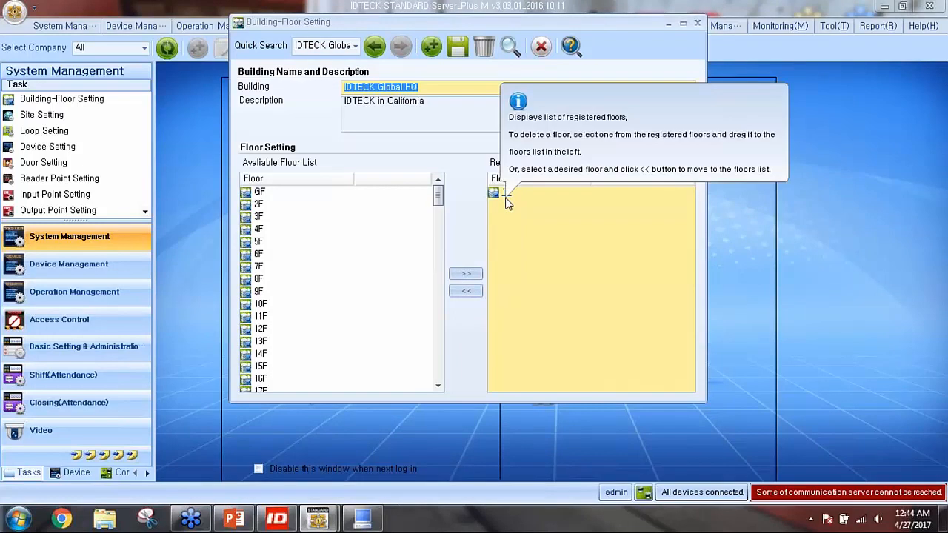
{"action": "left_click", "coordinate": [542, 49]}
{"action": "left_click", "coordinate": [308, 300]}
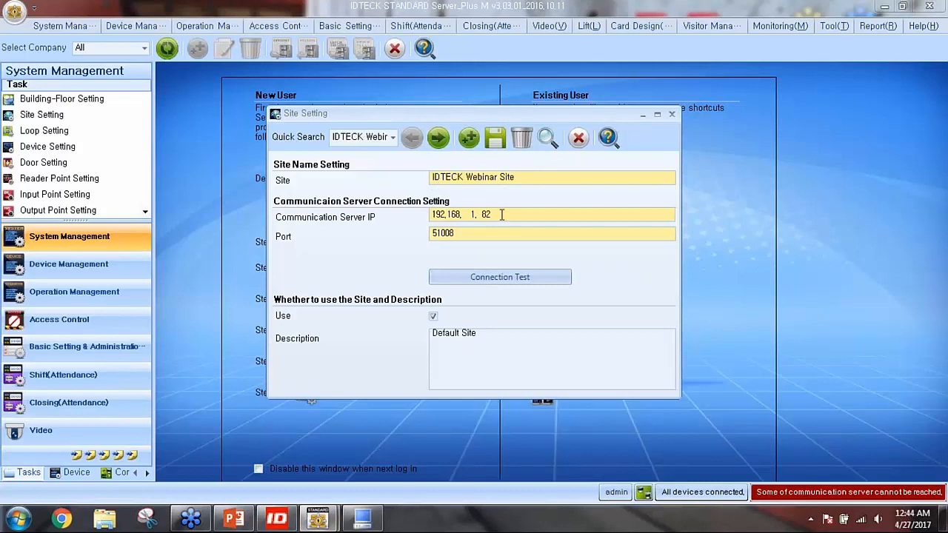
{"action": "left_click", "coordinate": [578, 139]}
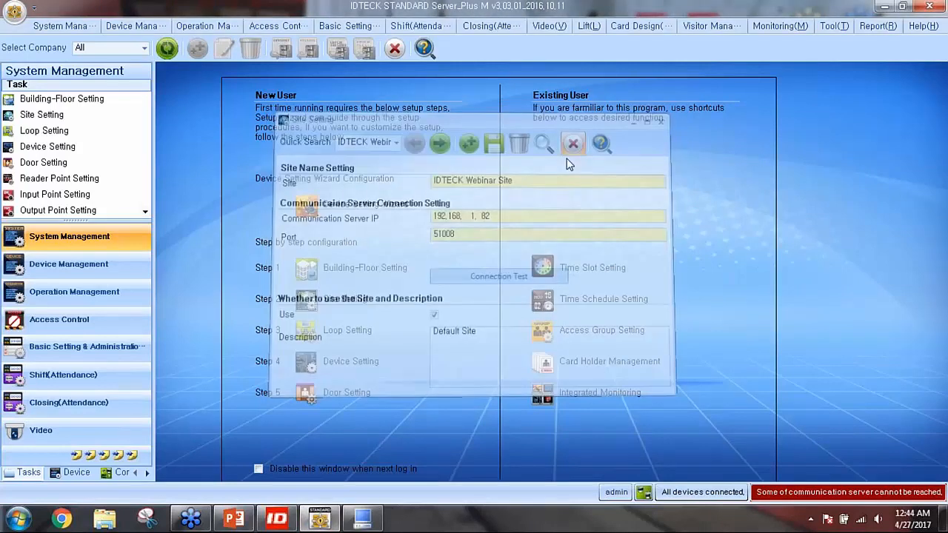
Check Loop 1's controller at 192.168.1.11 under Network Communication, then close Loop Setting
{"action": "left_click", "coordinate": [357, 328]}
{"action": "left_click", "coordinate": [410, 94]}
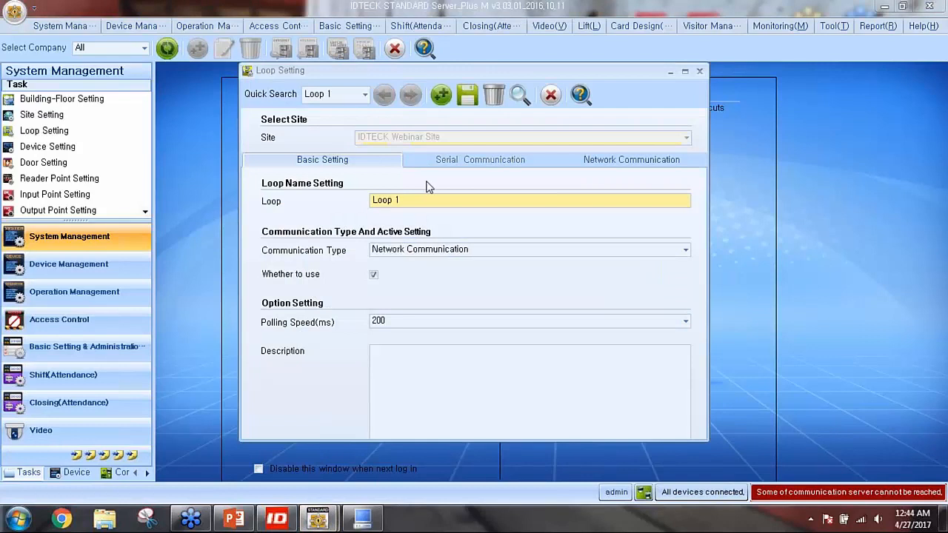
{"action": "left_click", "coordinate": [600, 165]}
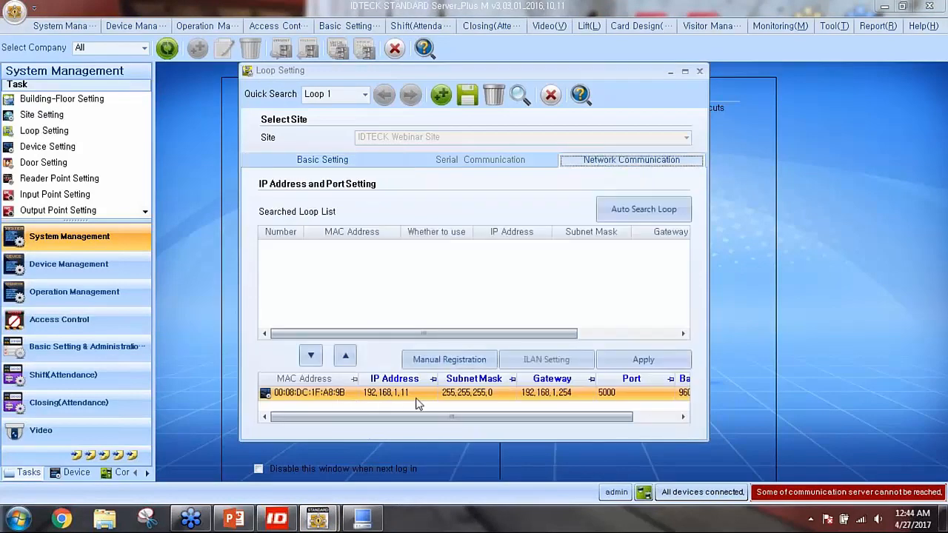
{"action": "mouse_move", "coordinate": [421, 398]}
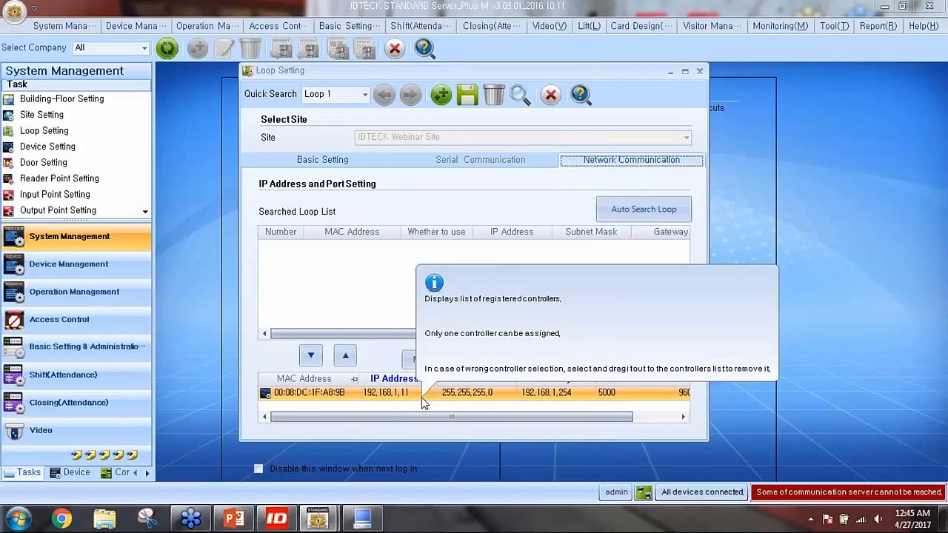
{"action": "left_click", "coordinate": [550, 94]}
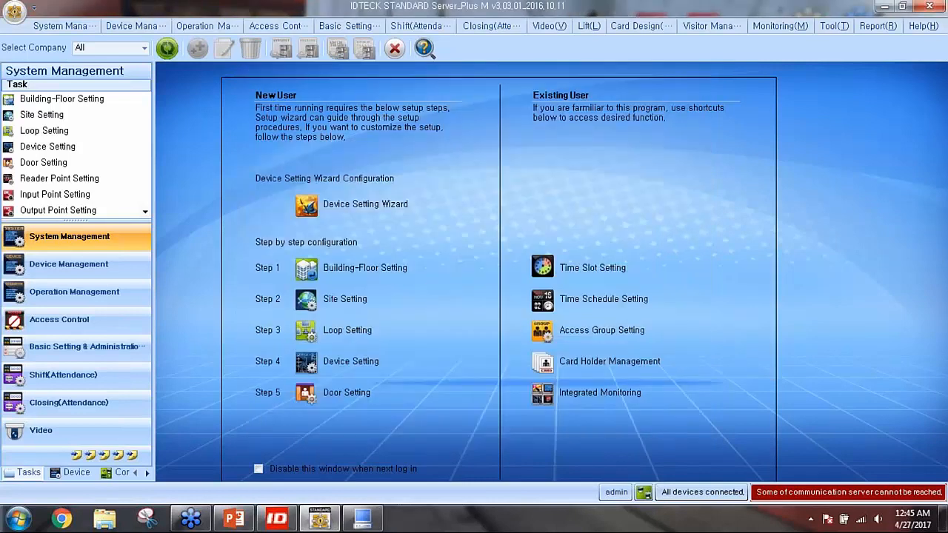
{"action": "left_click", "coordinate": [384, 271]}
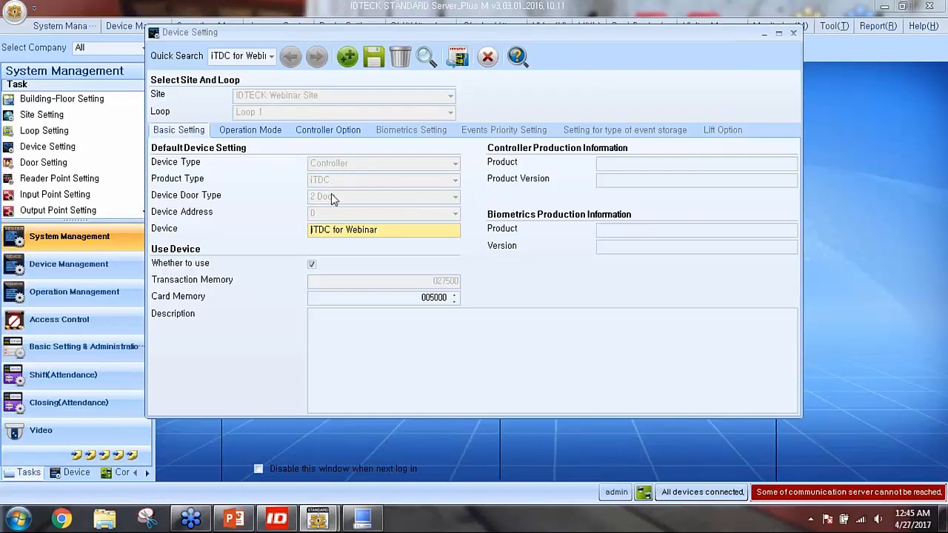
{"action": "left_click", "coordinate": [487, 56]}
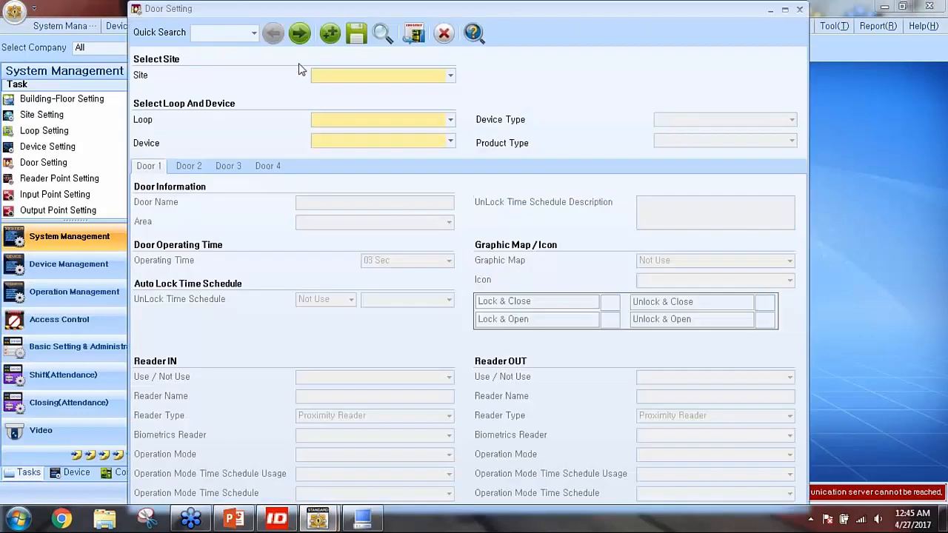
{"action": "left_click", "coordinate": [300, 32]}
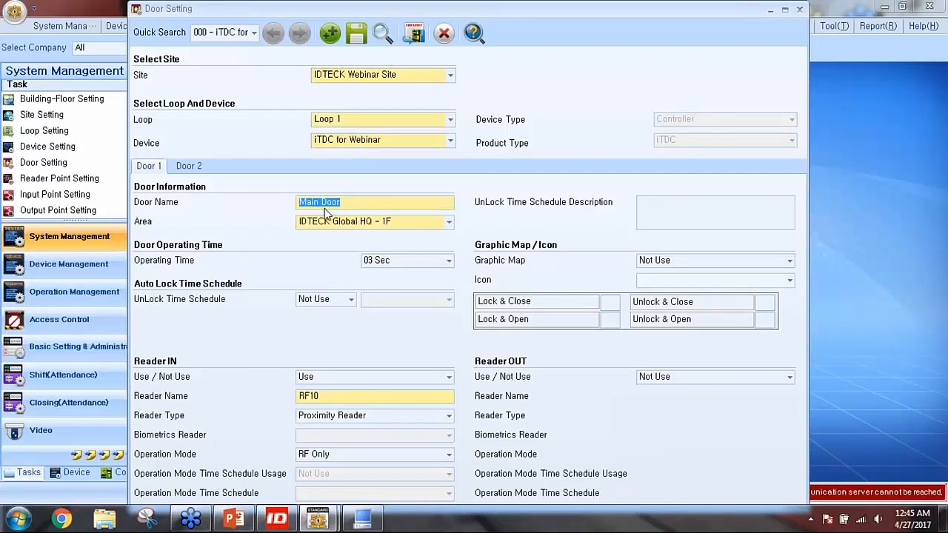
{"action": "left_click", "coordinate": [444, 33]}
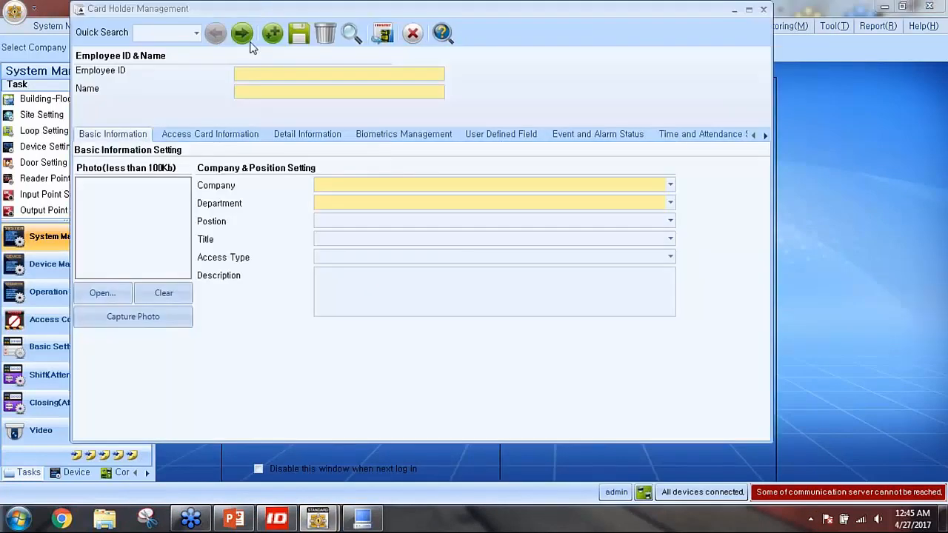
{"action": "left_click", "coordinate": [248, 39]}
{"action": "left_click", "coordinate": [241, 138]}
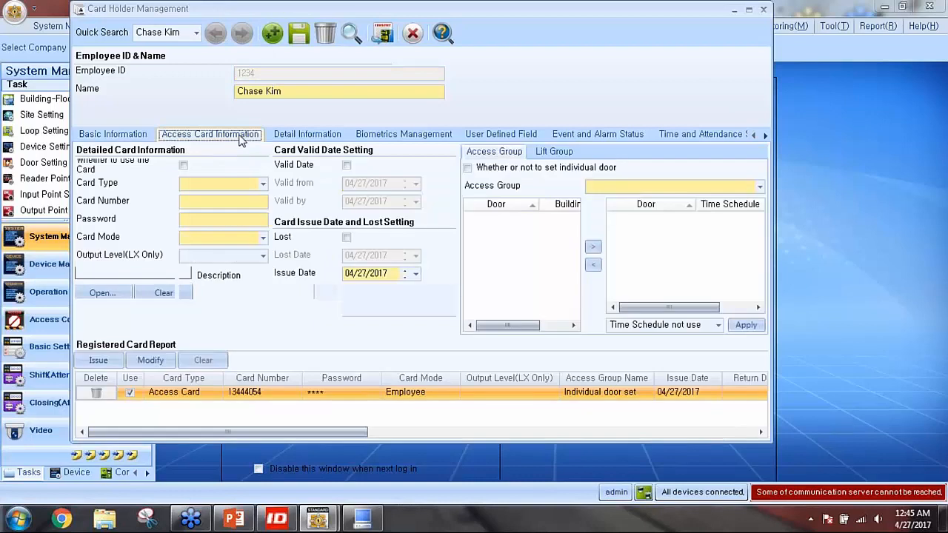
{"action": "left_click", "coordinate": [151, 360]}
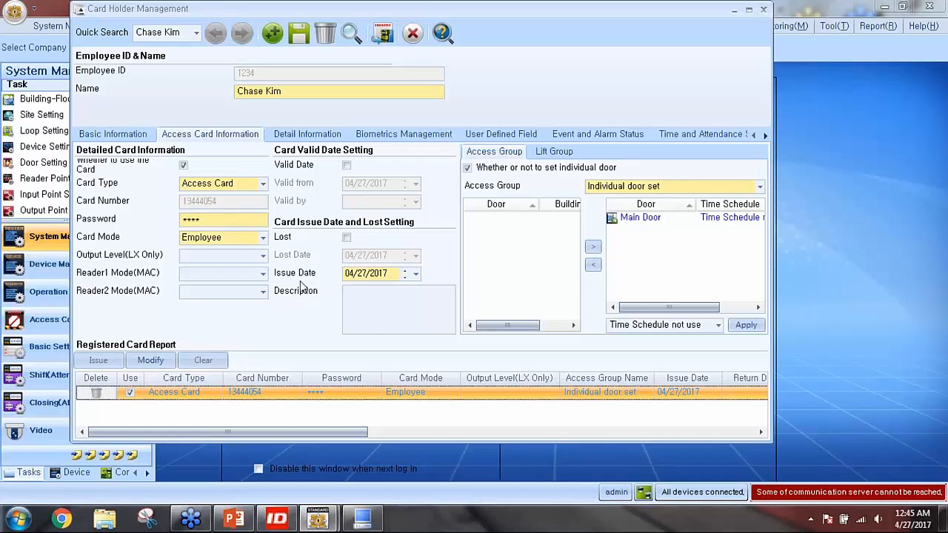
{"action": "left_click", "coordinate": [412, 34]}
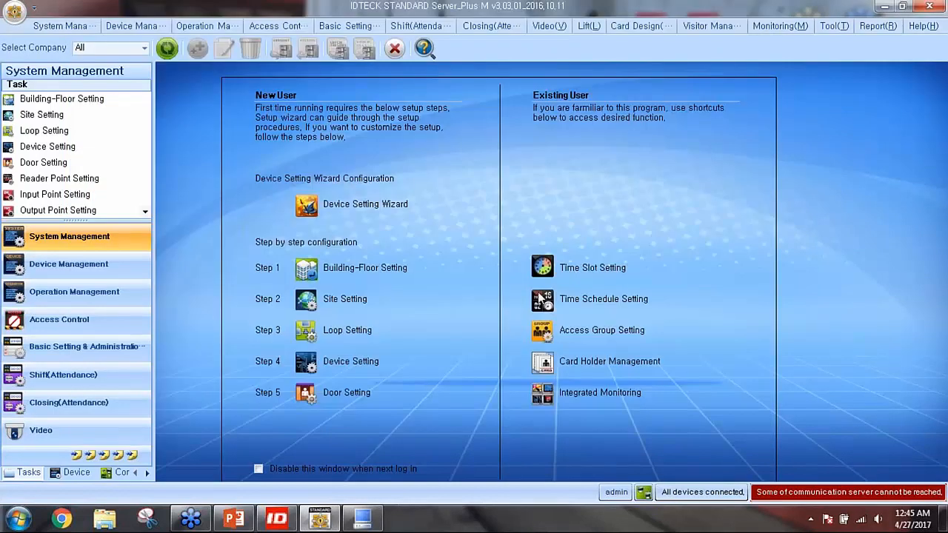
Watch Integrated Monitoring log two Access Granted events and an unregistered-card Access Denied alarm at RF10, Main Door
{"action": "mouse_move", "coordinate": [534, 397]}
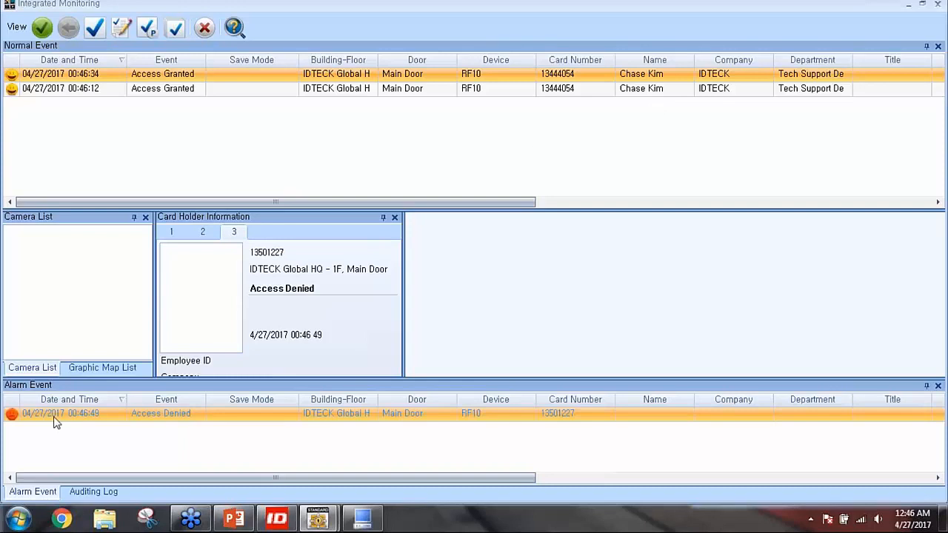
Inspect the Access Denied alarm row, then close Integrated Monitoring
{"action": "left_click", "coordinate": [65, 416]}
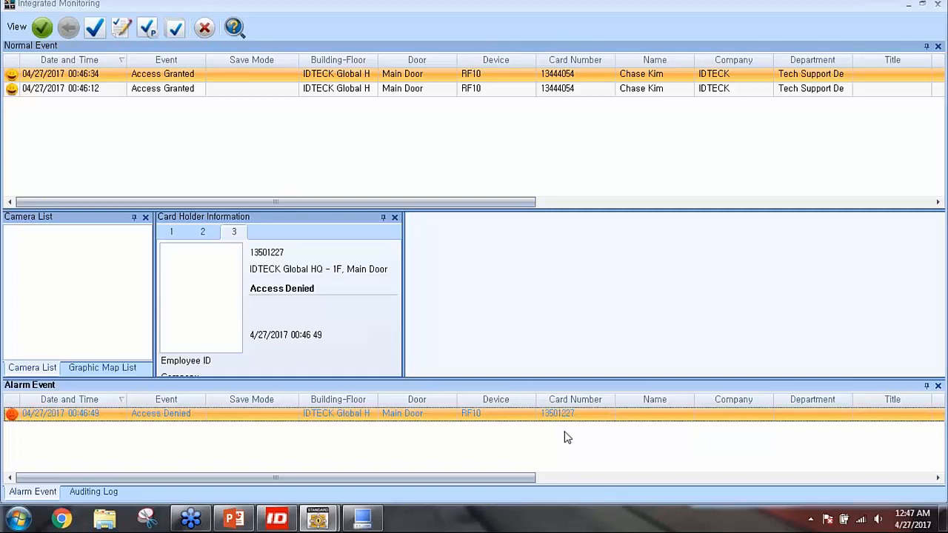
{"action": "left_click", "coordinate": [204, 30]}
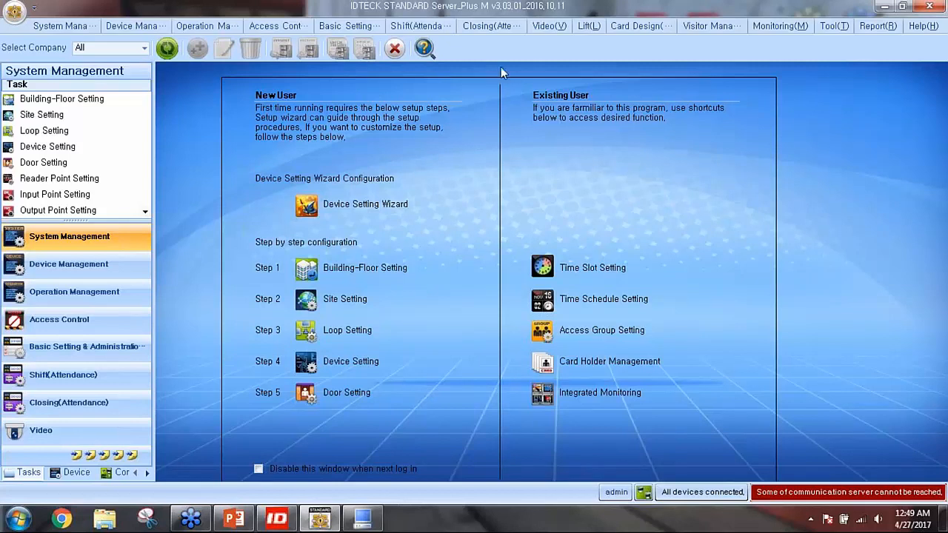
Minimize the IDTECK STANDARD main window to the taskbar
{"action": "left_click", "coordinate": [888, 7]}
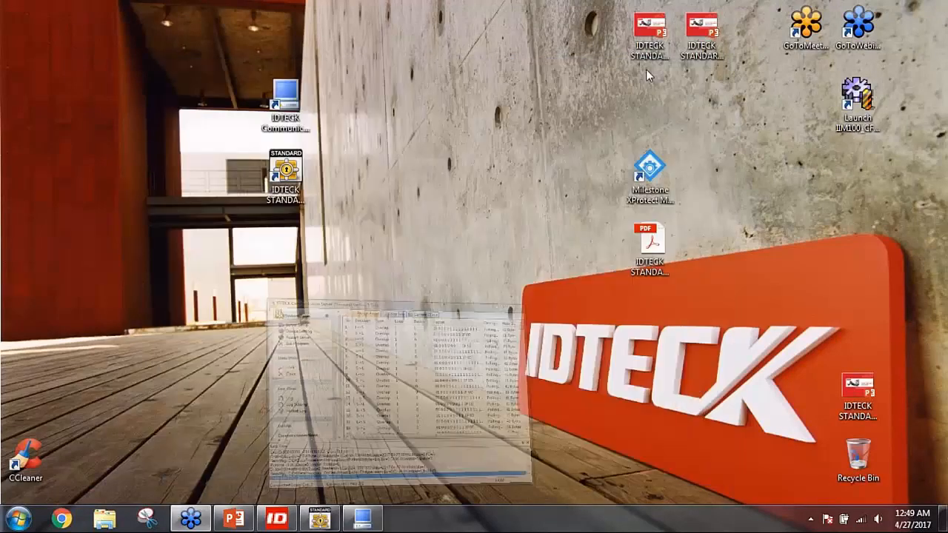
Minimize the Communication Server window and move the Milestone XProtect shortcut to mid-desktop
{"action": "left_click", "coordinate": [652, 68]}
{"action": "left_click_drag", "start_coordinate": [652, 178], "coordinate": [55, 65]}
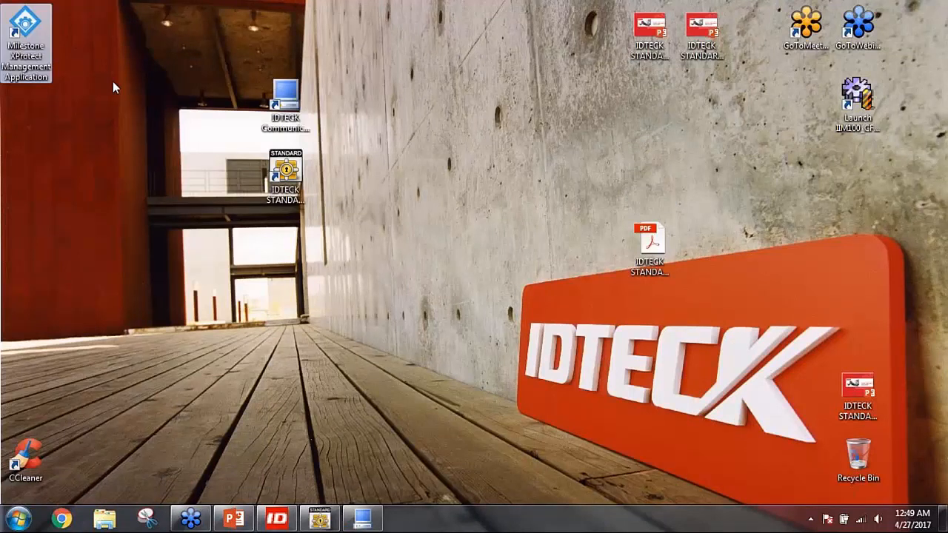
{"action": "left_click_drag", "start_coordinate": [50, 30], "coordinate": [500, 142]}
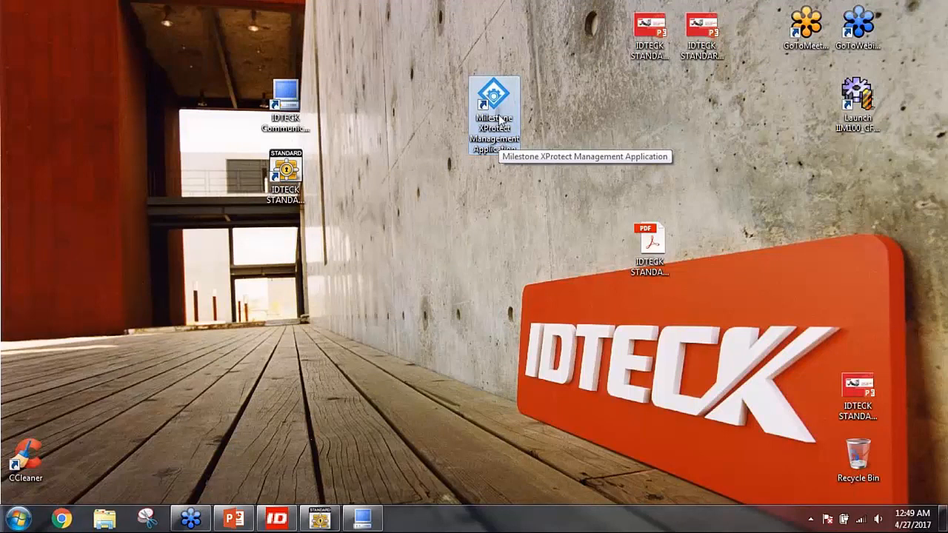
Launch Milestone XProtect Management Application, review Getting started and license usage, and leave it minimized
{"action": "double_click", "coordinate": [499, 119]}
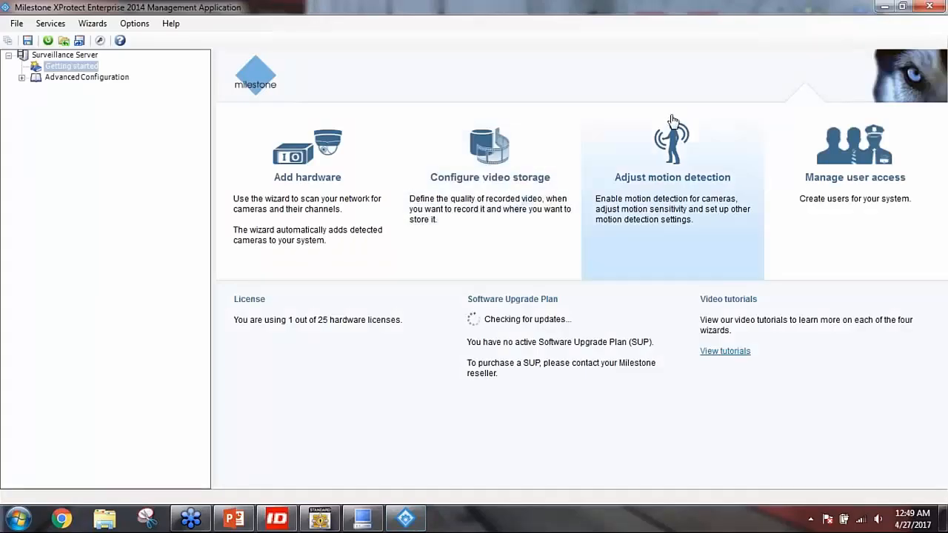
{"action": "left_click", "coordinate": [883, 7]}
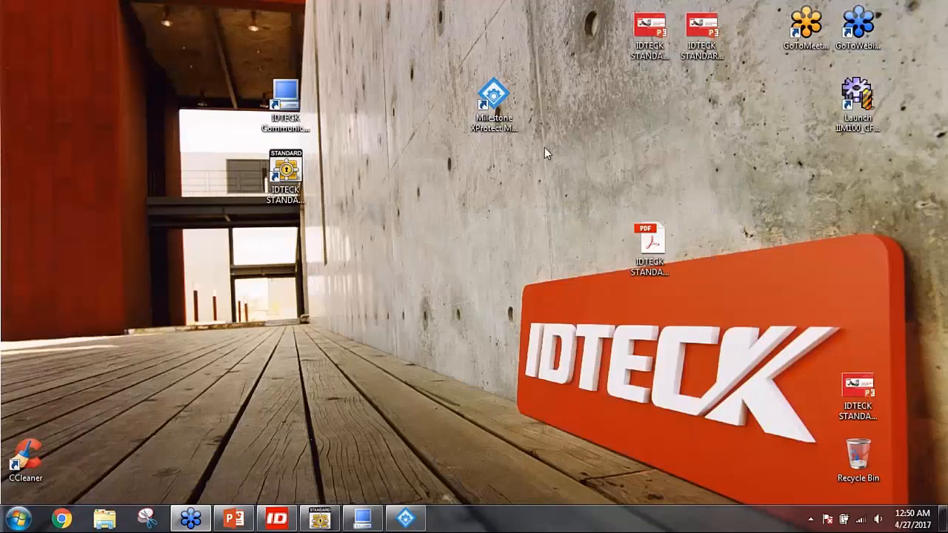
{"action": "left_click_drag", "start_coordinate": [490, 121], "coordinate": [438, 259]}
{"action": "left_click", "coordinate": [405, 518]}
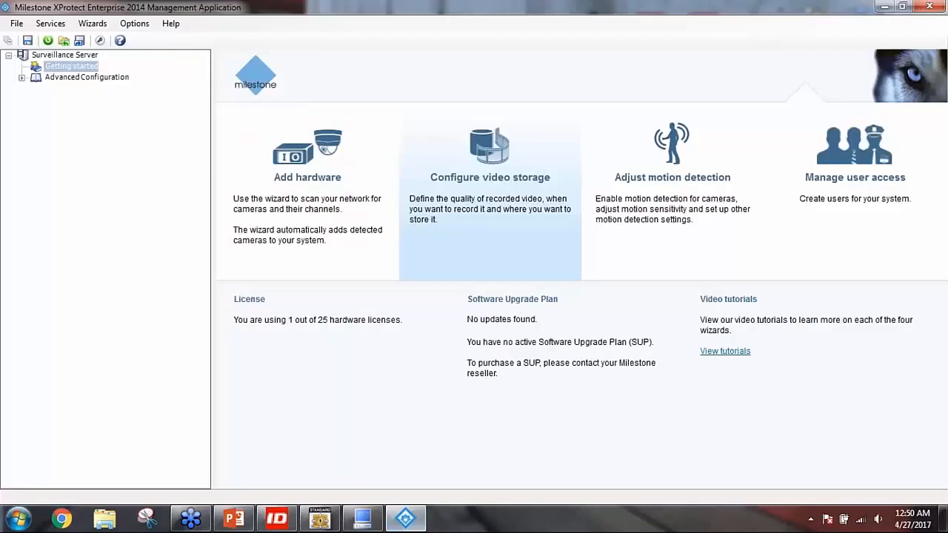
{"action": "left_click", "coordinate": [883, 8]}
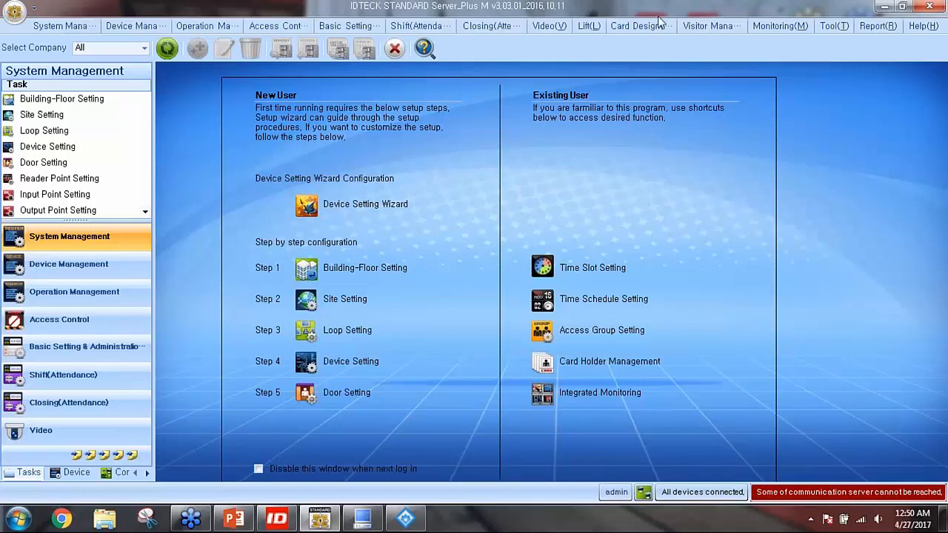
Restore IDTECK STANDARD and show the Video menu with its MileStone Server and Camera Setting options
{"action": "left_click", "coordinate": [80, 26]}
{"action": "left_click", "coordinate": [548, 29]}
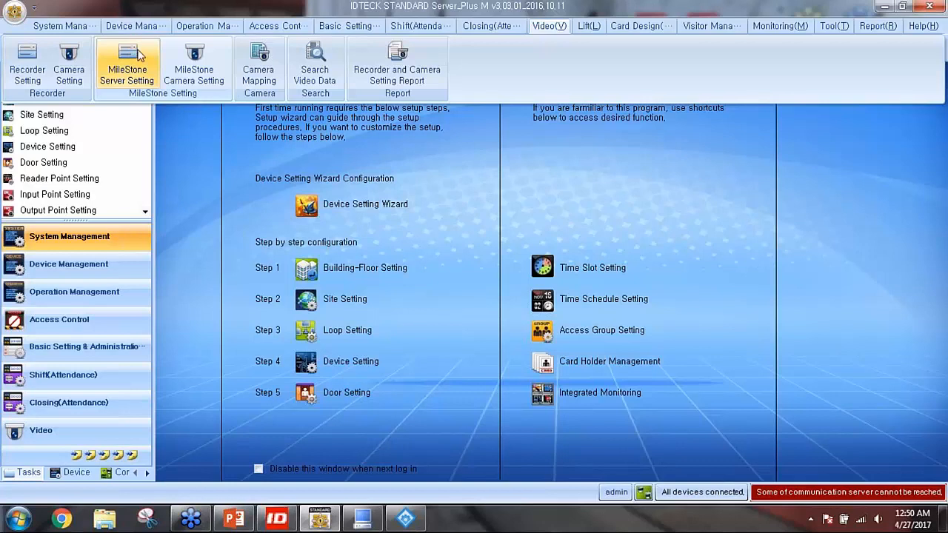
Name a new MileStone server 'MileStone for Webinar' and check the IDTECK Webinar Site's communication server IP
{"action": "left_click", "coordinate": [118, 63]}
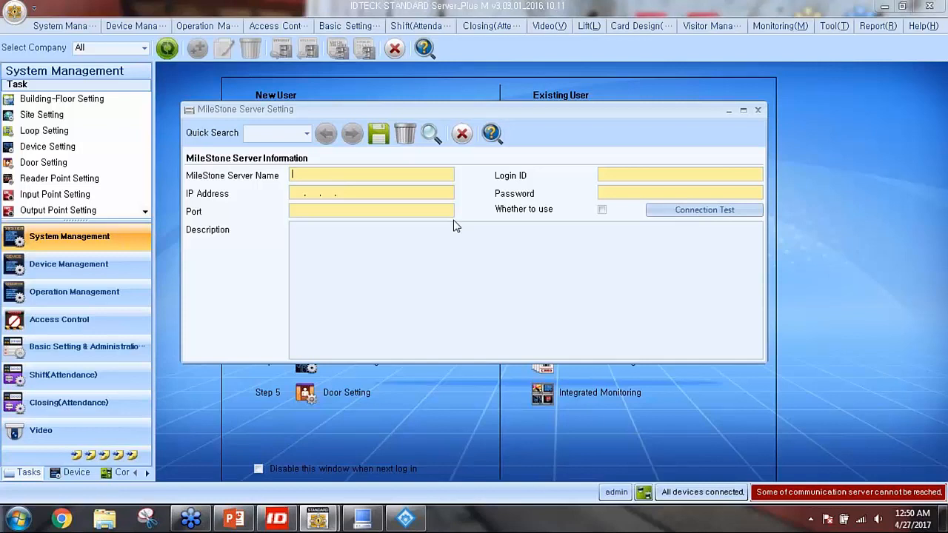
{"action": "type", "text": "Mile"}
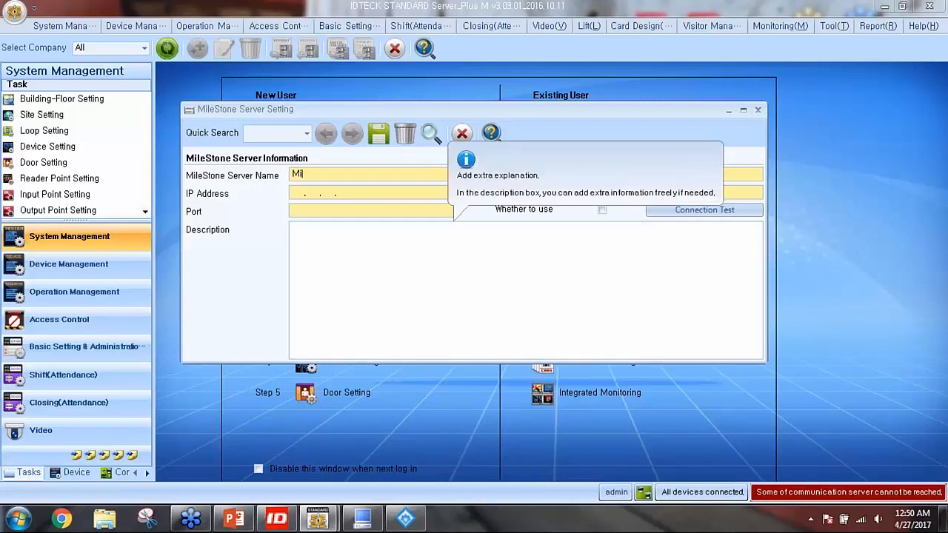
{"action": "type", "text": "Stone for Webinar"}
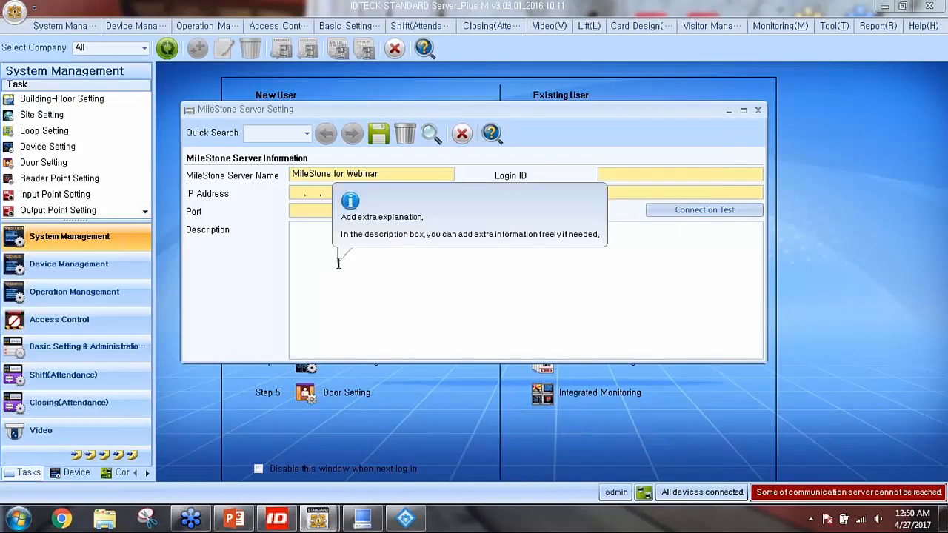
{"action": "left_click", "coordinate": [65, 117]}
{"action": "left_click", "coordinate": [441, 142]}
{"action": "left_click_drag", "start_coordinate": [497, 216], "coordinate": [426, 216]}
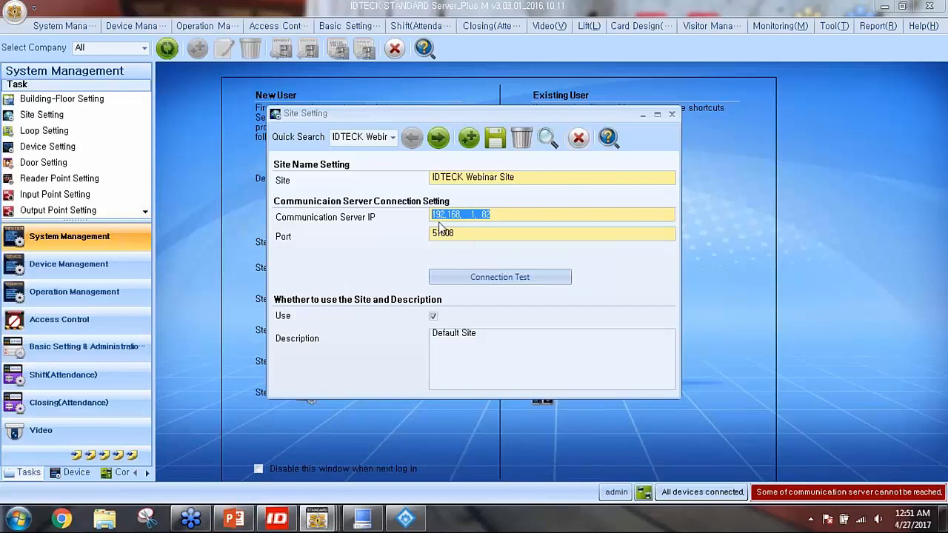
{"action": "left_click", "coordinate": [578, 138]}
Enter IP address 192.168.1.82 and port 80 for the MileStone for Webinar server
{"action": "mouse_move", "coordinate": [318, 518]}
{"action": "left_click", "coordinate": [377, 410]}
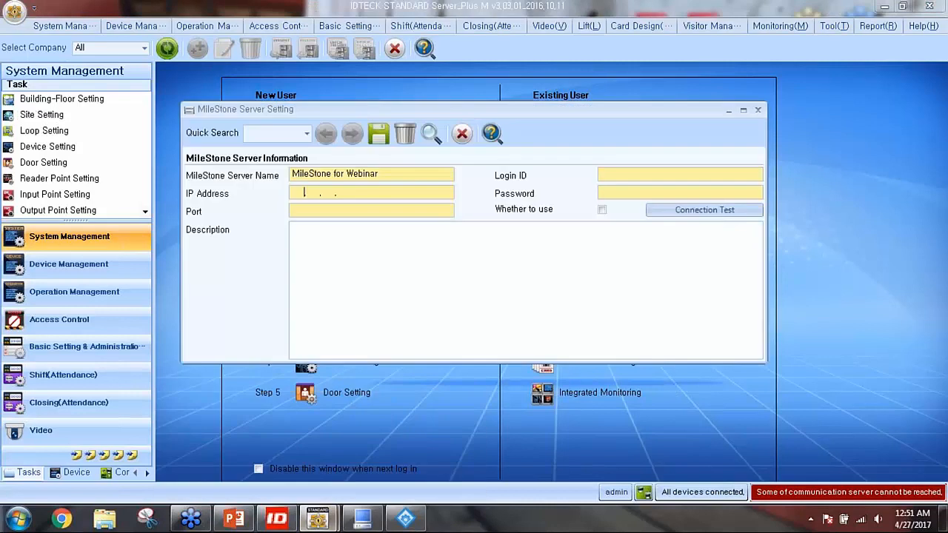
{"action": "type", "text": "192.168.  "}
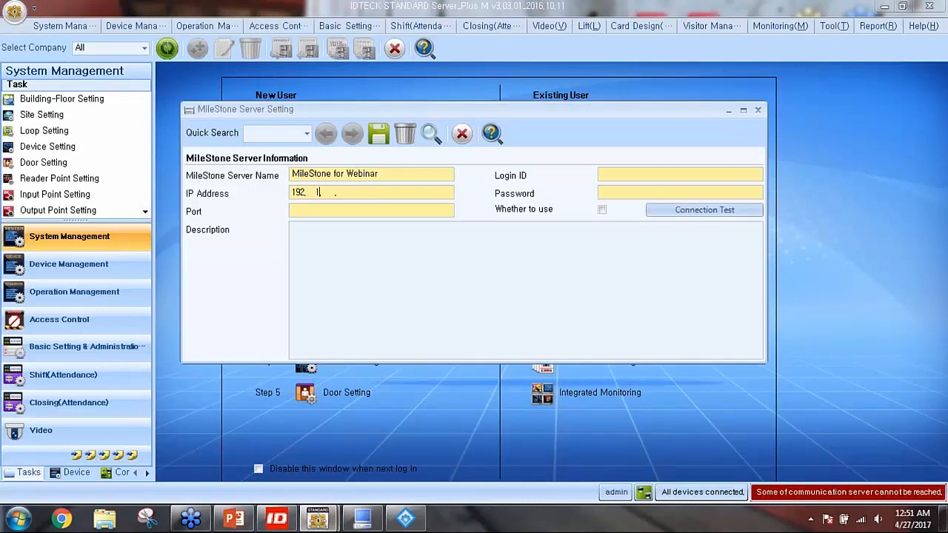
{"action": "type", "text": "1.  82"}
{"action": "mouse_move", "coordinate": [473, 320]}
{"action": "type", "text": "80"}
{"action": "left_click", "coordinate": [611, 176]}
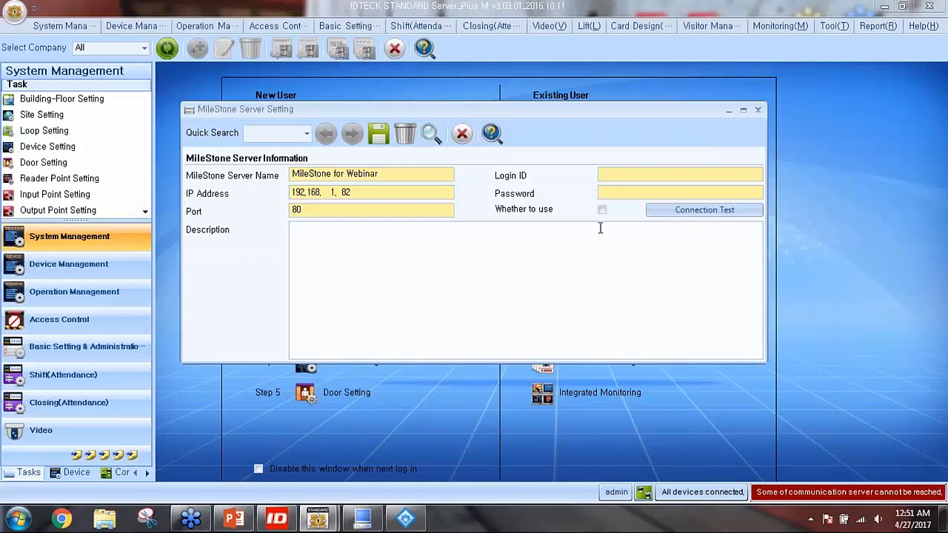
{"action": "left_click", "coordinate": [611, 192]}
{"action": "left_click", "coordinate": [611, 176]}
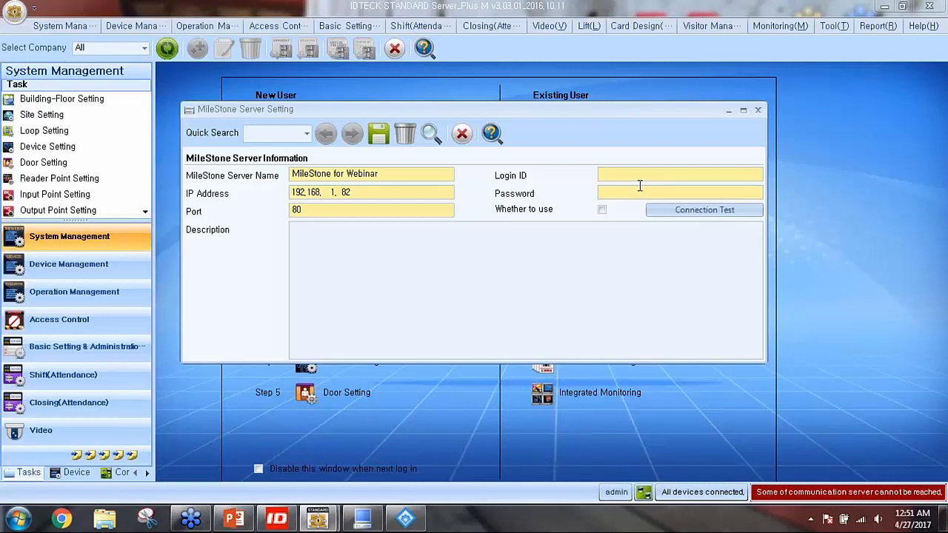
Enter the server login ID and password, enable Use, and confirm a successful connection test
{"action": "type", "text": "IDTECK-D"}
{"action": "key", "text": "Tab"}
{"action": "type", "text": "******"}
{"action": "left_click", "coordinate": [604, 214]}
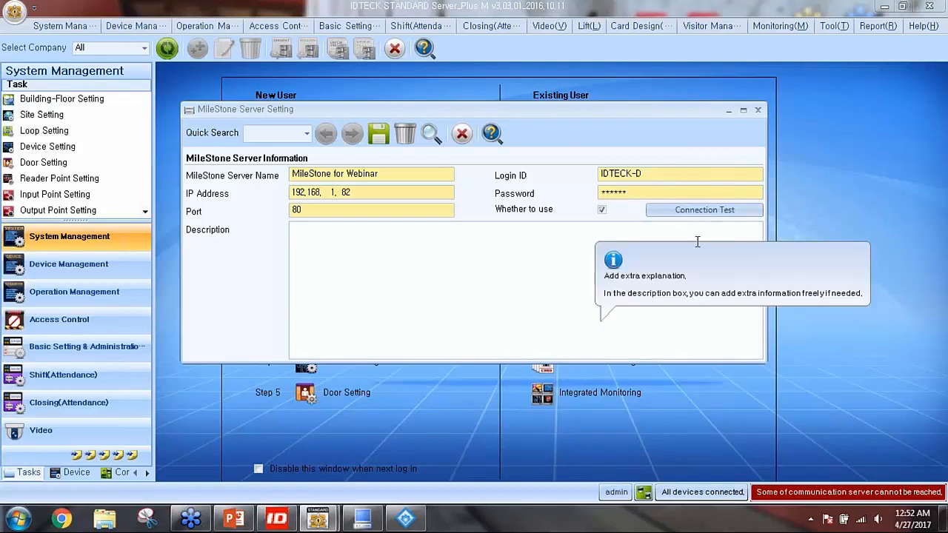
{"action": "left_click", "coordinate": [706, 213]}
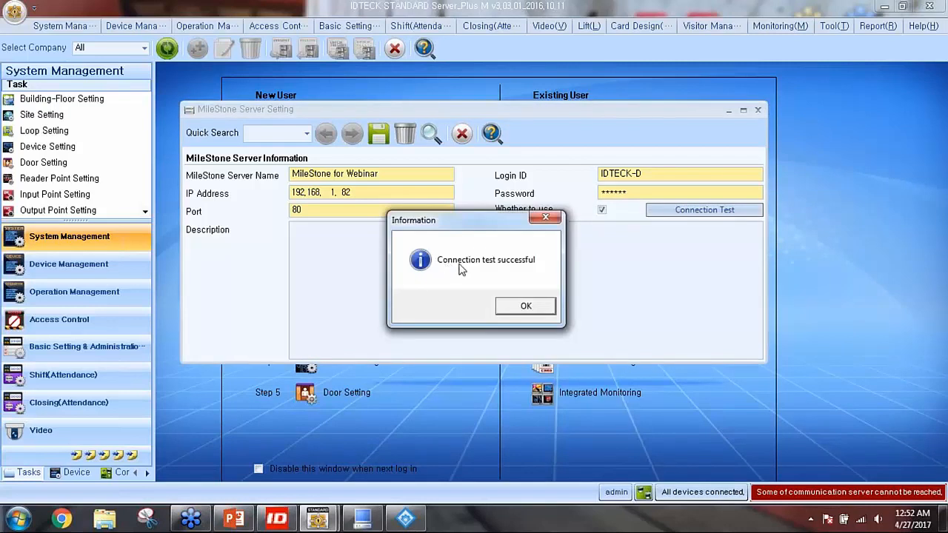
{"action": "left_click", "coordinate": [523, 306]}
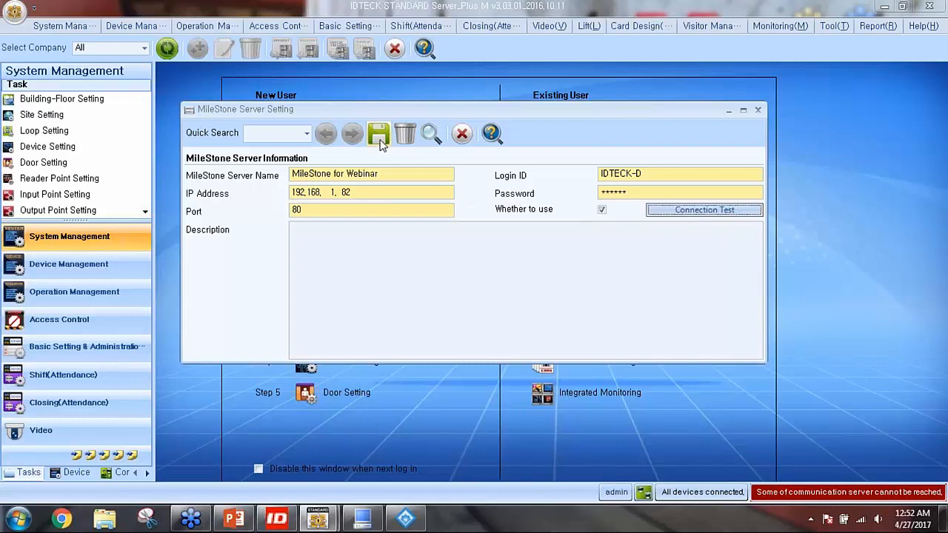
Save the MileStone for Webinar server settings and close the setup window
{"action": "left_click", "coordinate": [379, 141]}
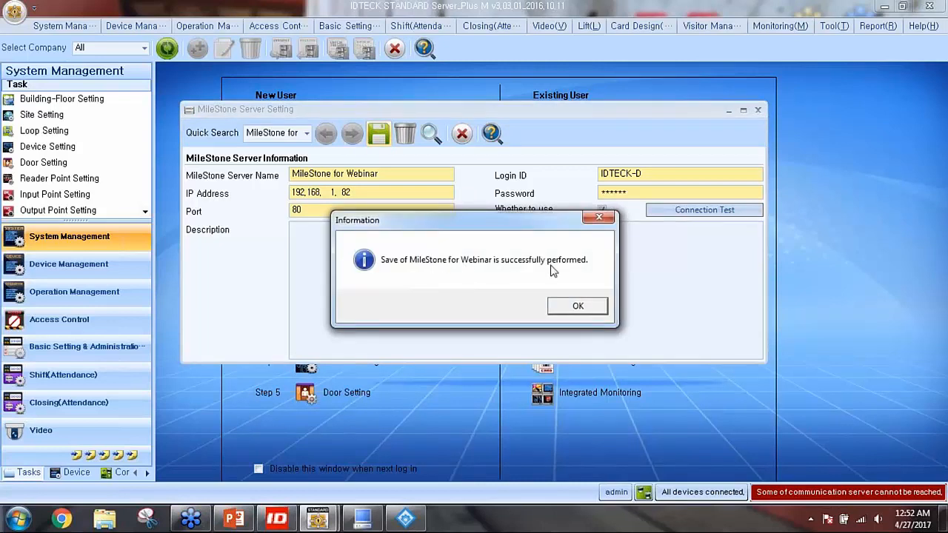
{"action": "left_click", "coordinate": [577, 306]}
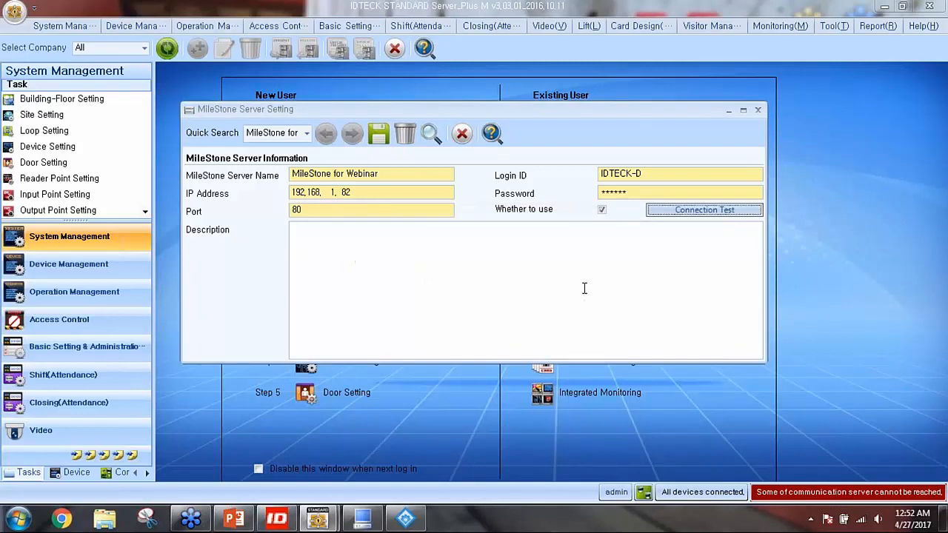
{"action": "left_click", "coordinate": [469, 140]}
{"action": "left_click", "coordinate": [464, 135]}
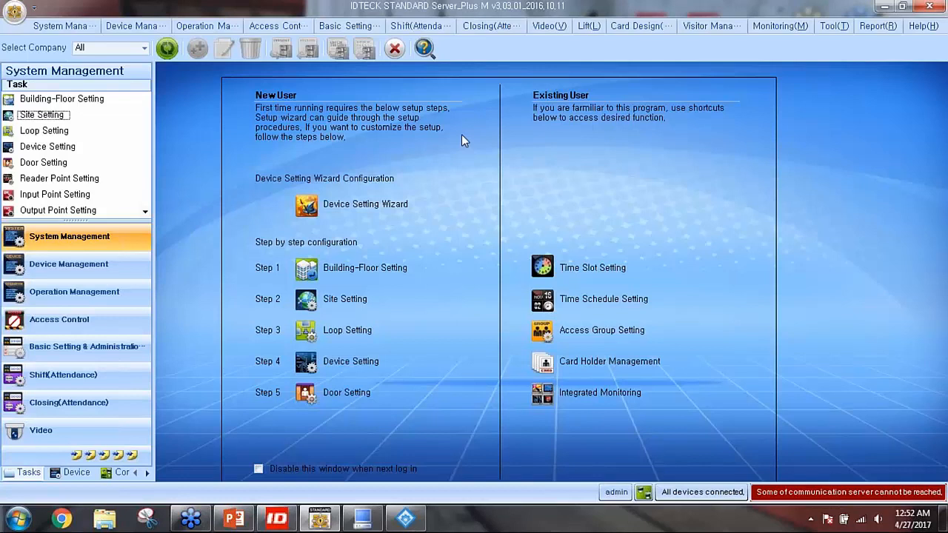
In MileStone Camera Setting, pick the MileStone for Webinar server and search to list Camera 1
{"action": "left_click", "coordinate": [551, 27]}
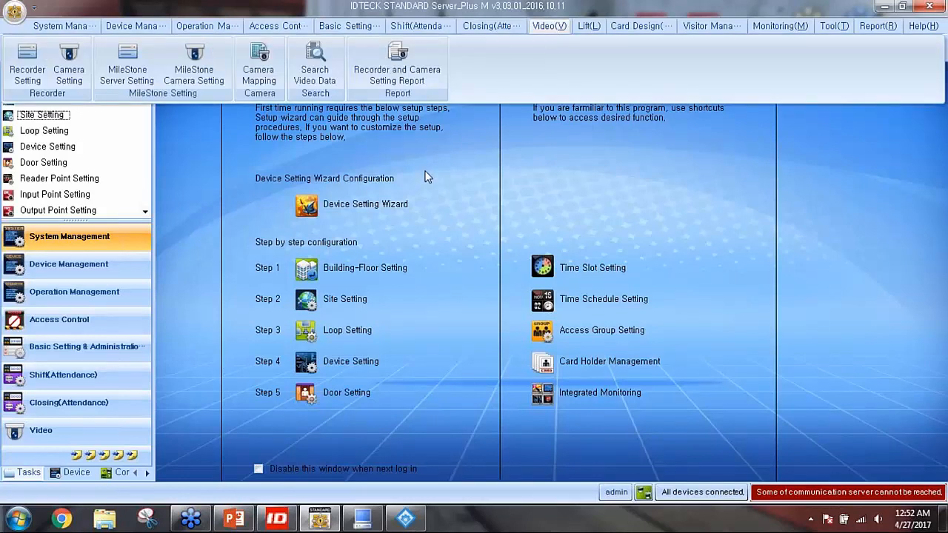
{"action": "left_click", "coordinate": [198, 84]}
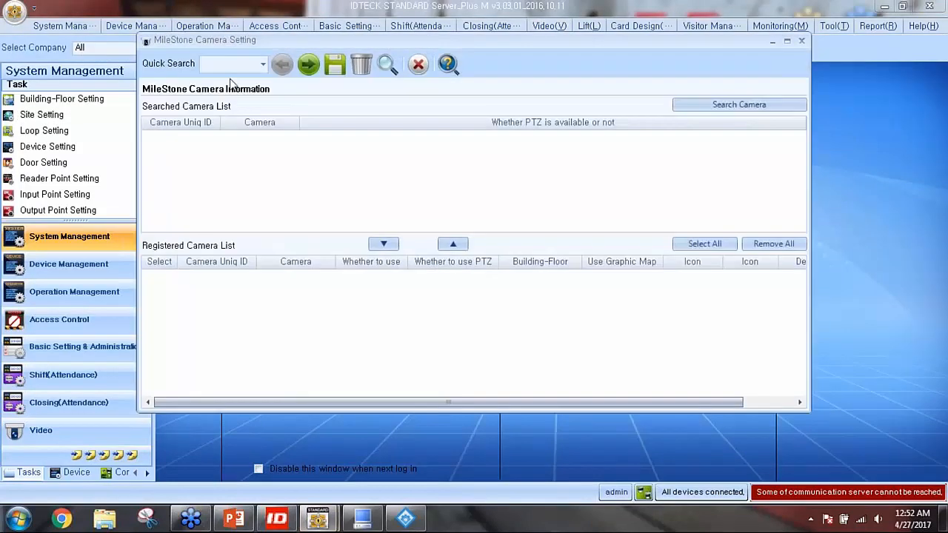
{"action": "left_click", "coordinate": [309, 66]}
{"action": "left_click", "coordinate": [264, 64]}
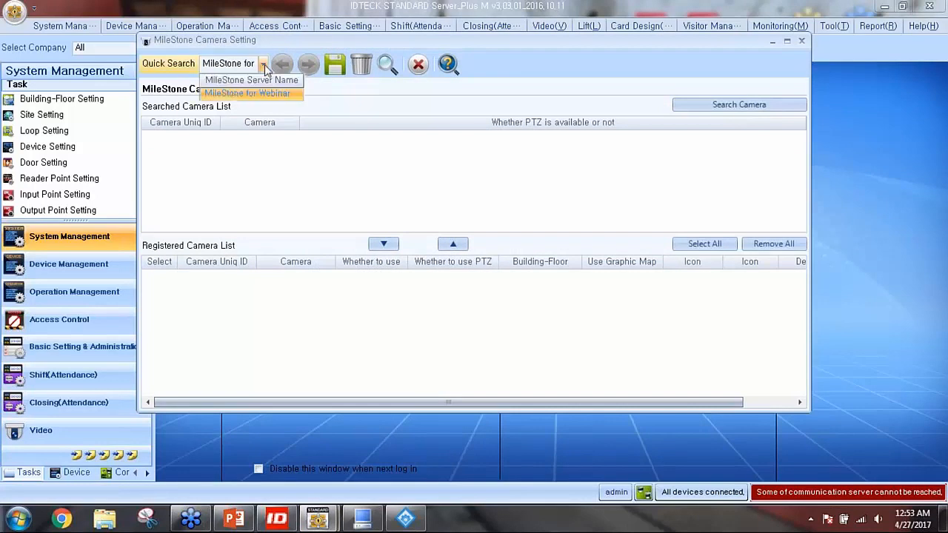
{"action": "left_click", "coordinate": [232, 93]}
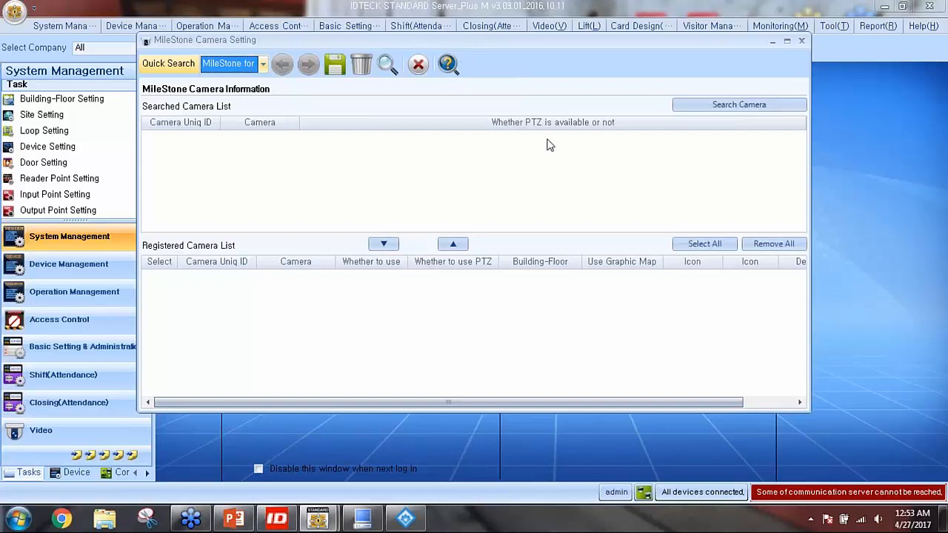
{"action": "left_click", "coordinate": [727, 105]}
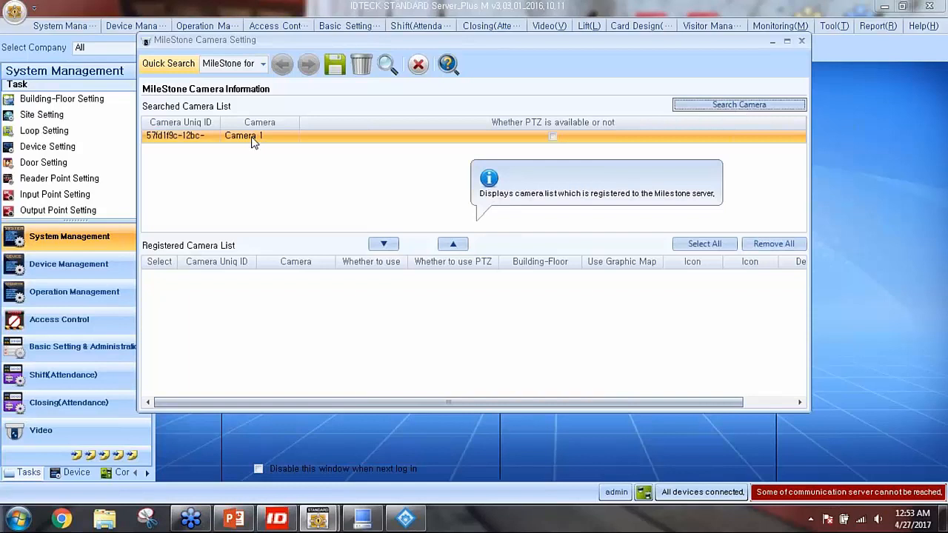
Add Camera 1 at IDTECK Global HQ with Use Graphic Map and the Camera Default icon
{"action": "left_click", "coordinate": [252, 142]}
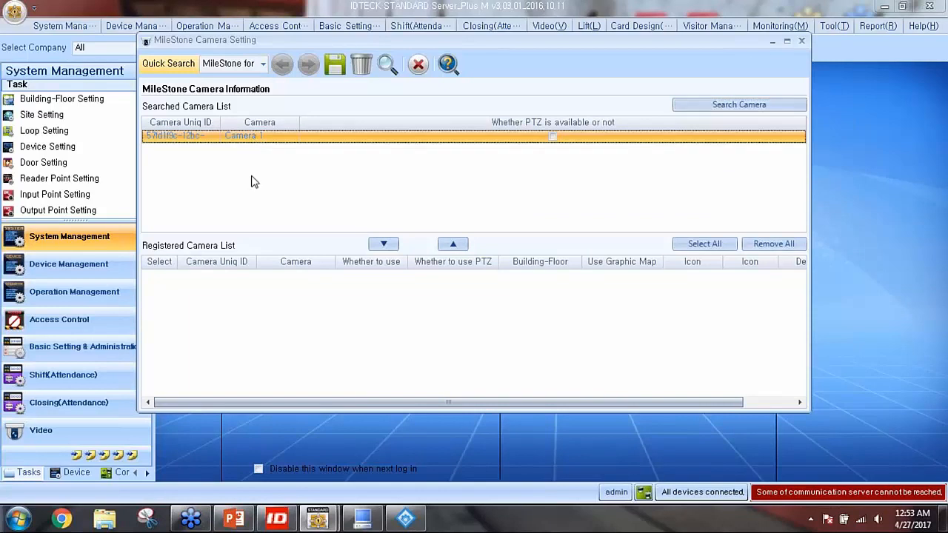
{"action": "left_click", "coordinate": [385, 248]}
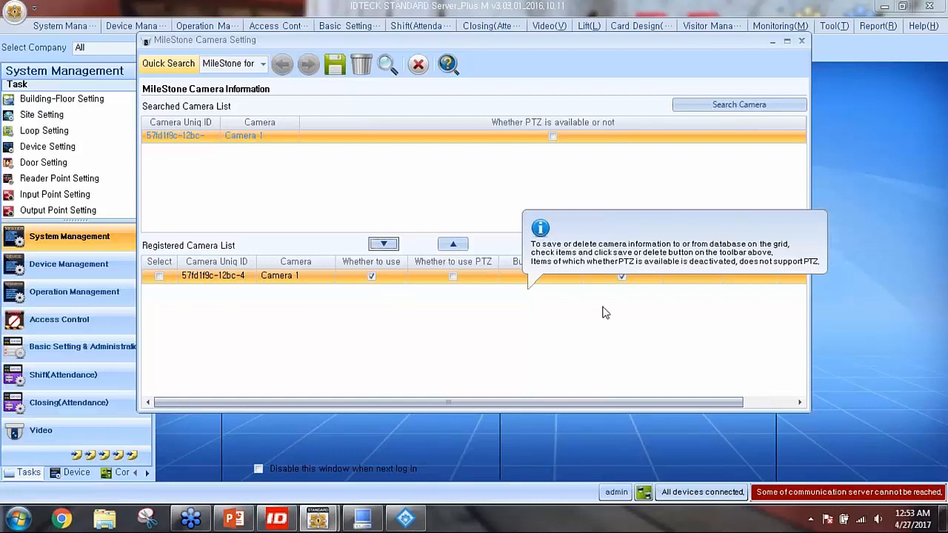
{"action": "left_click", "coordinate": [554, 279]}
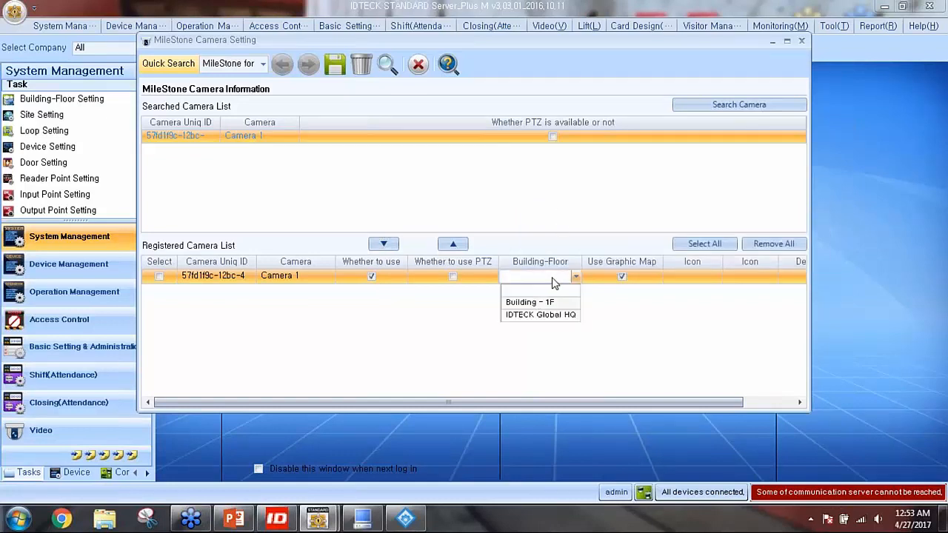
{"action": "left_click", "coordinate": [530, 320]}
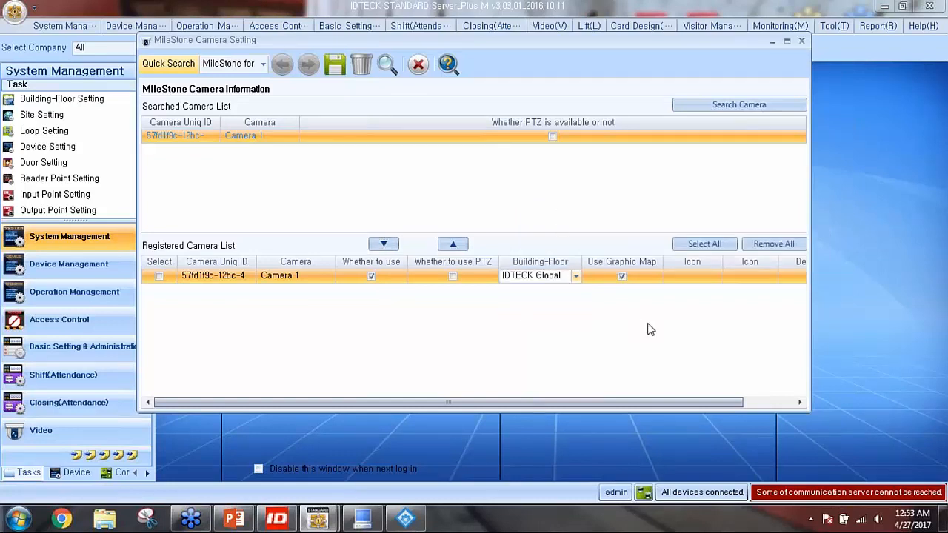
{"action": "left_click", "coordinate": [622, 276]}
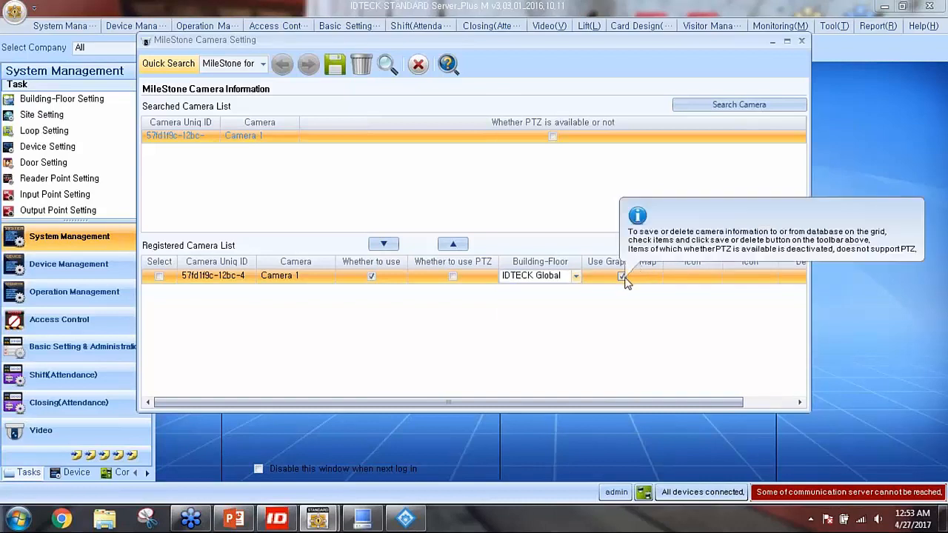
{"action": "mouse_move", "coordinate": [637, 210]}
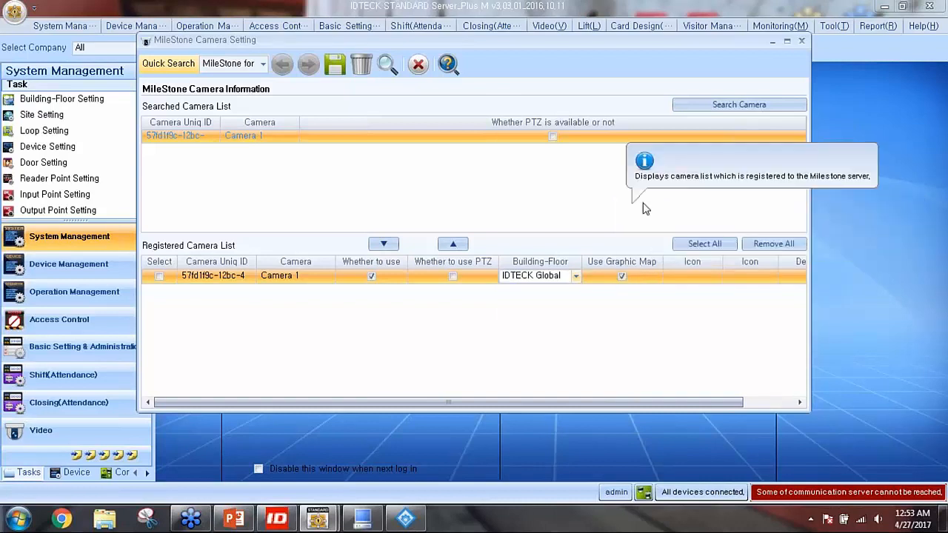
{"action": "left_click", "coordinate": [712, 276]}
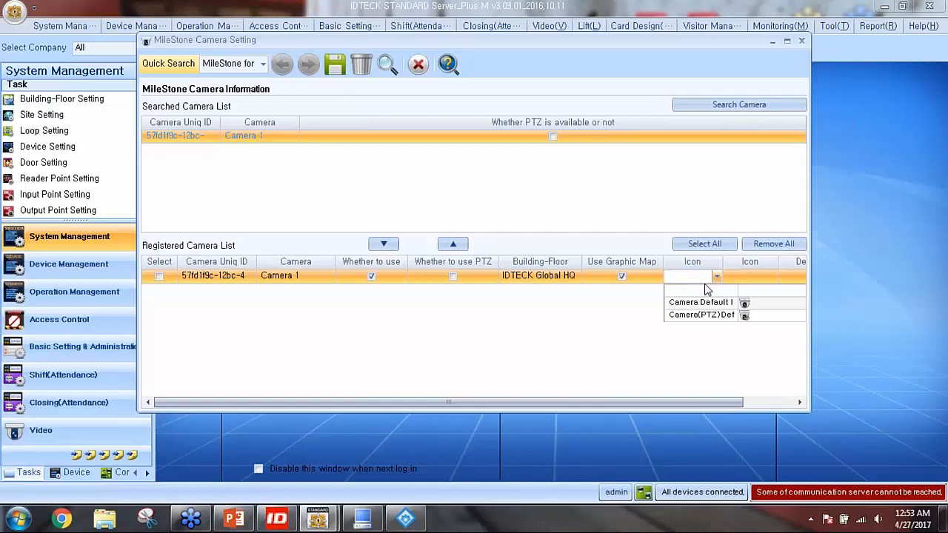
{"action": "left_click", "coordinate": [700, 306]}
{"action": "mouse_move", "coordinate": [545, 320]}
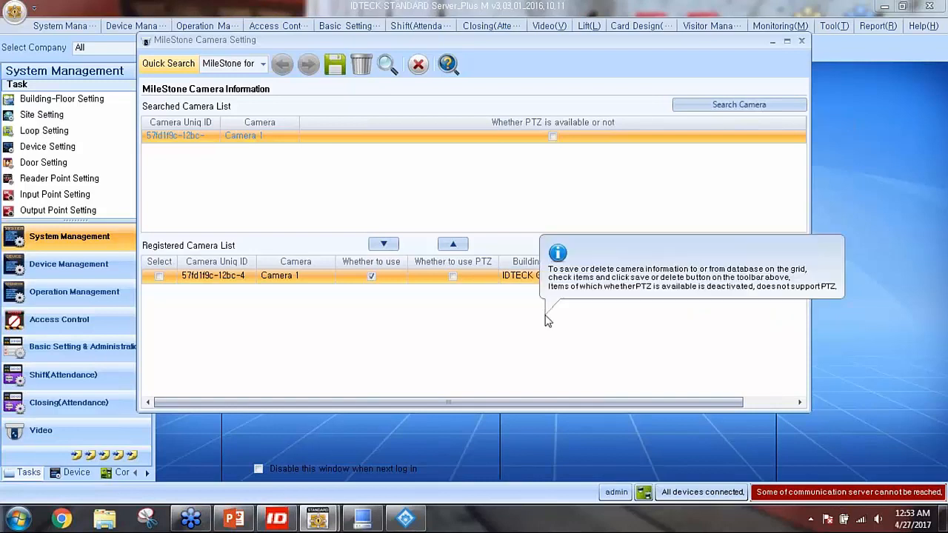
{"action": "mouse_move", "coordinate": [330, 195]}
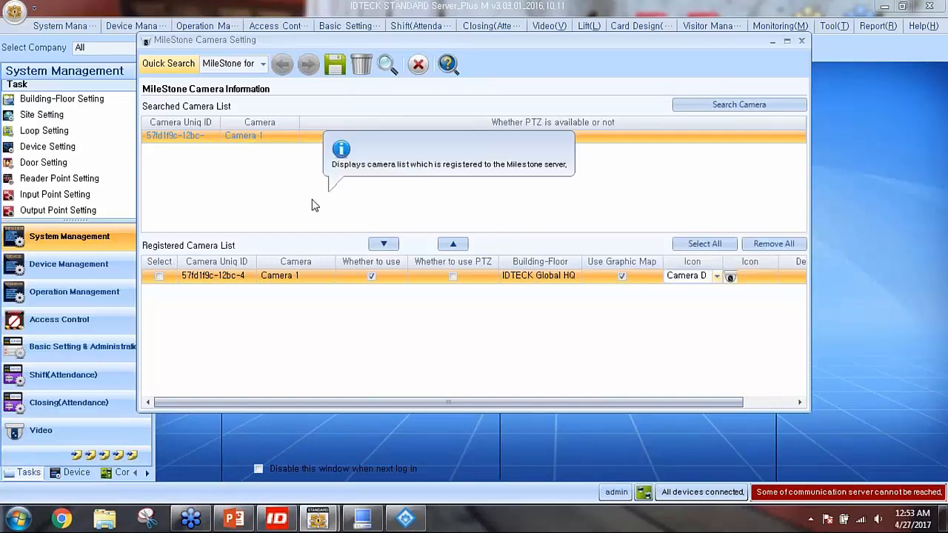
Select the Camera 1 row, save the registration, and close the camera settings
{"action": "left_click", "coordinate": [158, 277]}
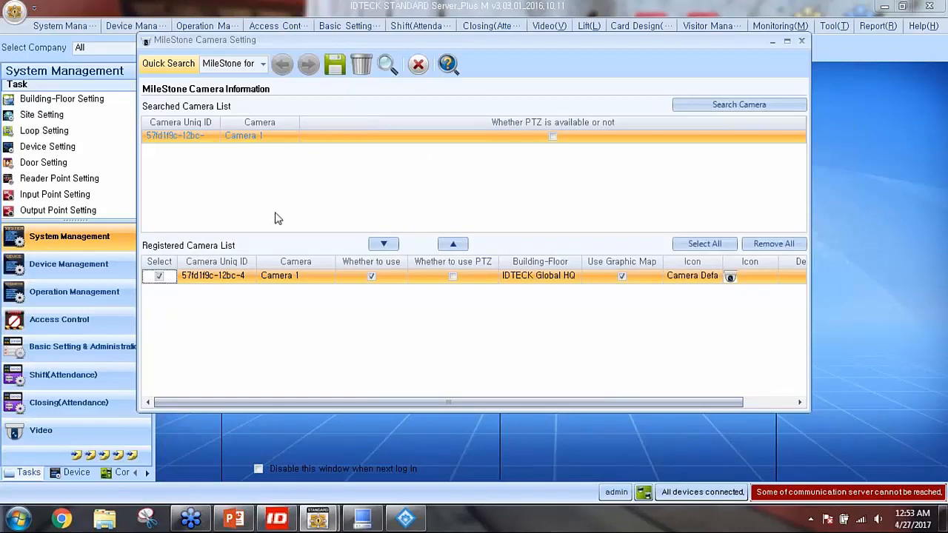
{"action": "left_click", "coordinate": [335, 65]}
{"action": "left_click", "coordinate": [539, 310]}
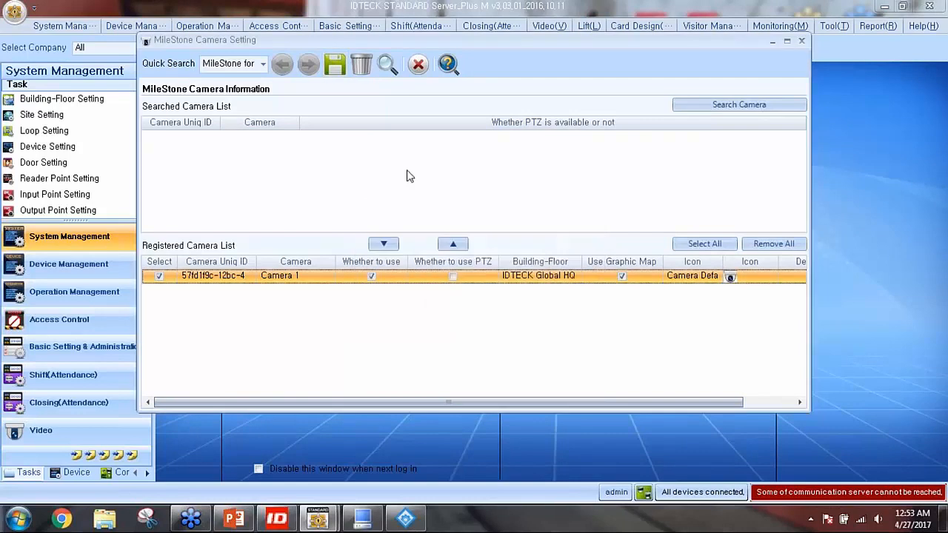
{"action": "left_click", "coordinate": [419, 67]}
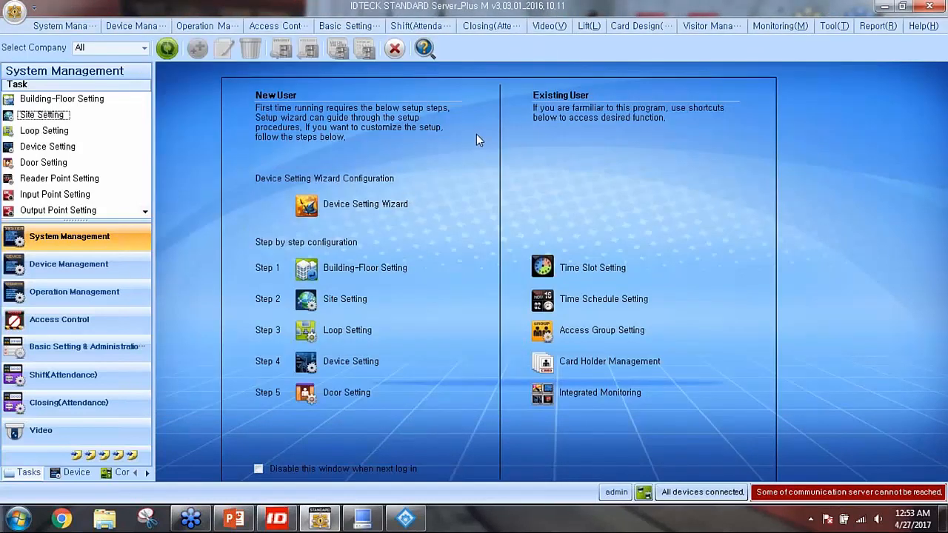
{"action": "left_click", "coordinate": [553, 27]}
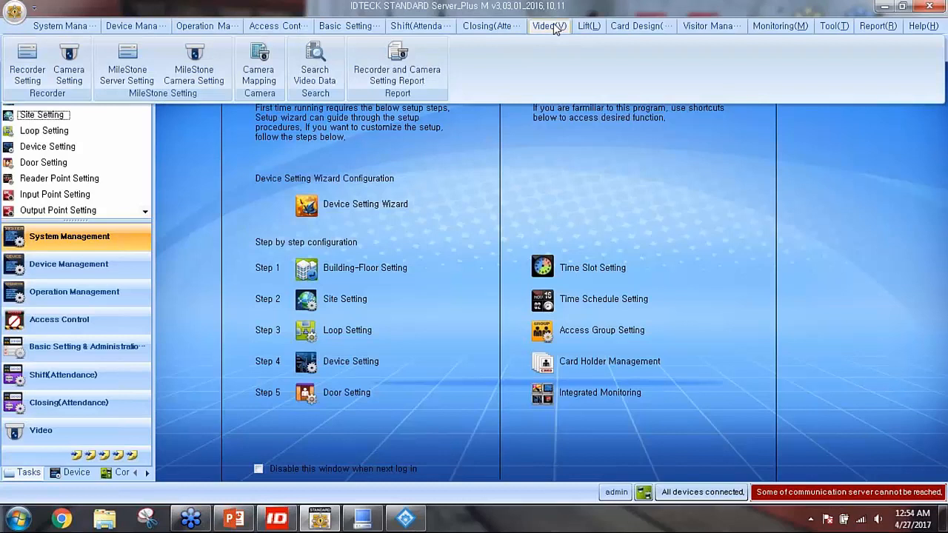
Open the Camera Mapping window and centre it, showing Camera 1 beside reader RF10
{"action": "left_click", "coordinate": [268, 71]}
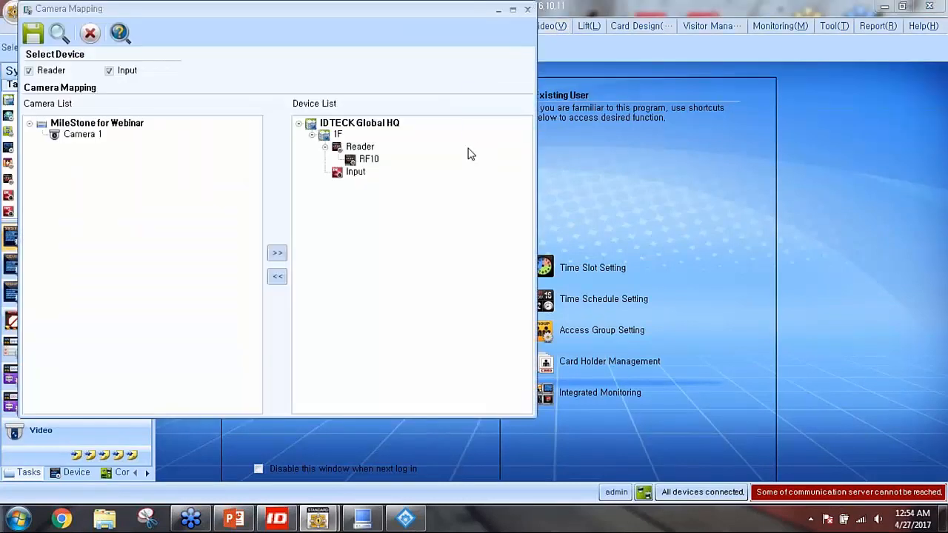
{"action": "left_click_drag", "start_coordinate": [335, 9], "coordinate": [508, 43]}
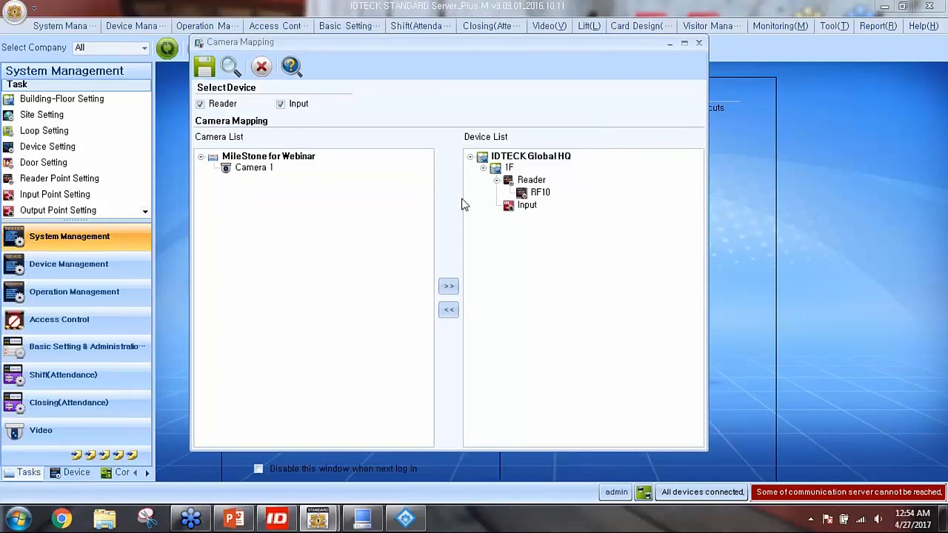
{"action": "left_click_drag", "start_coordinate": [404, 44], "coordinate": [433, 35]}
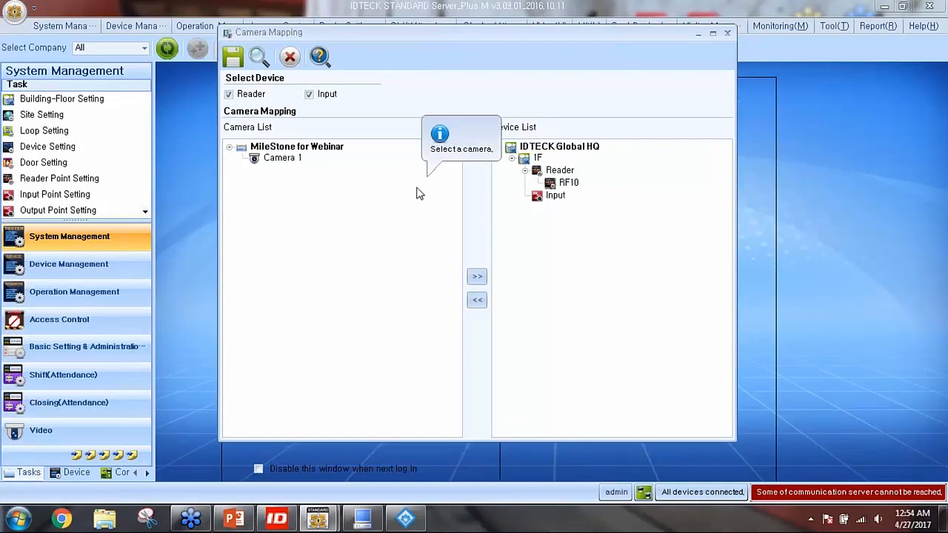
Map Camera 1 under reader RF10 with the >> button and verify it is listed there
{"action": "left_click", "coordinate": [279, 162]}
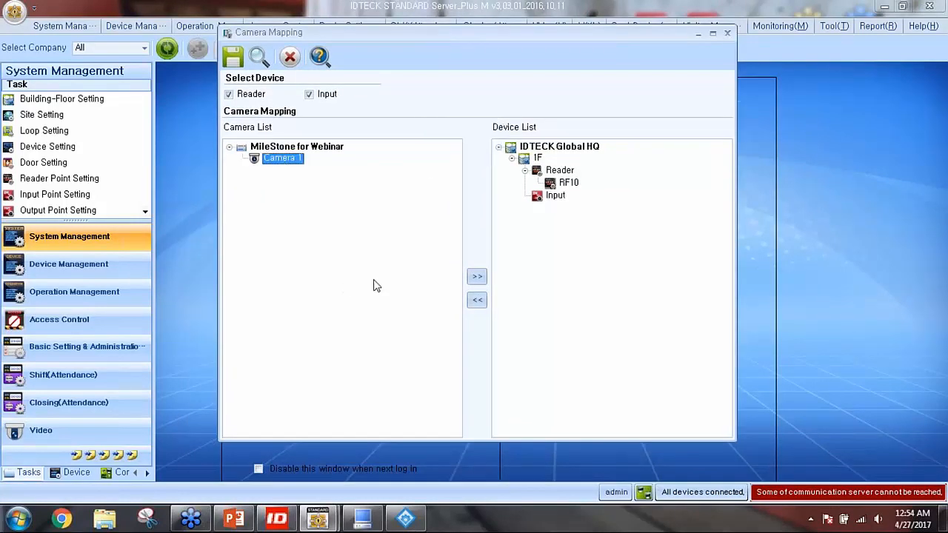
{"action": "left_click", "coordinate": [567, 184]}
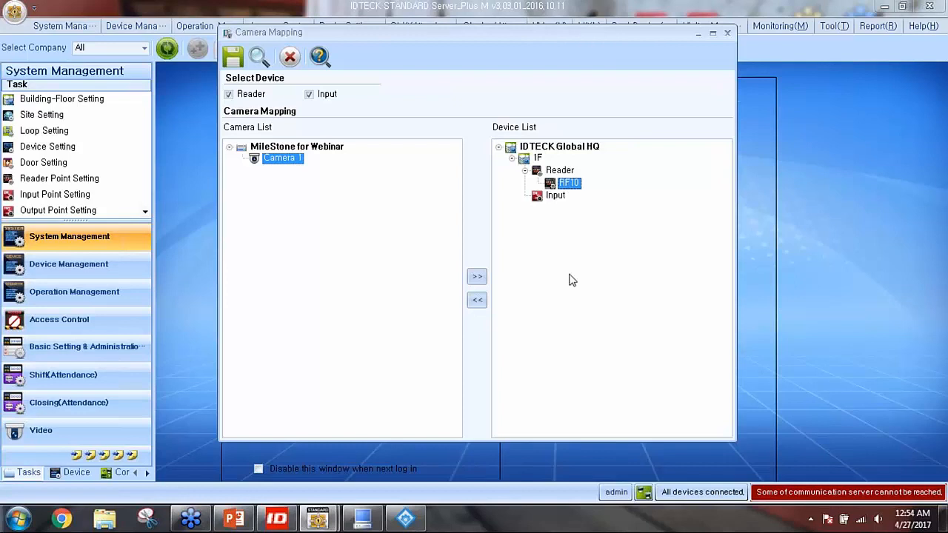
{"action": "left_click", "coordinate": [476, 278]}
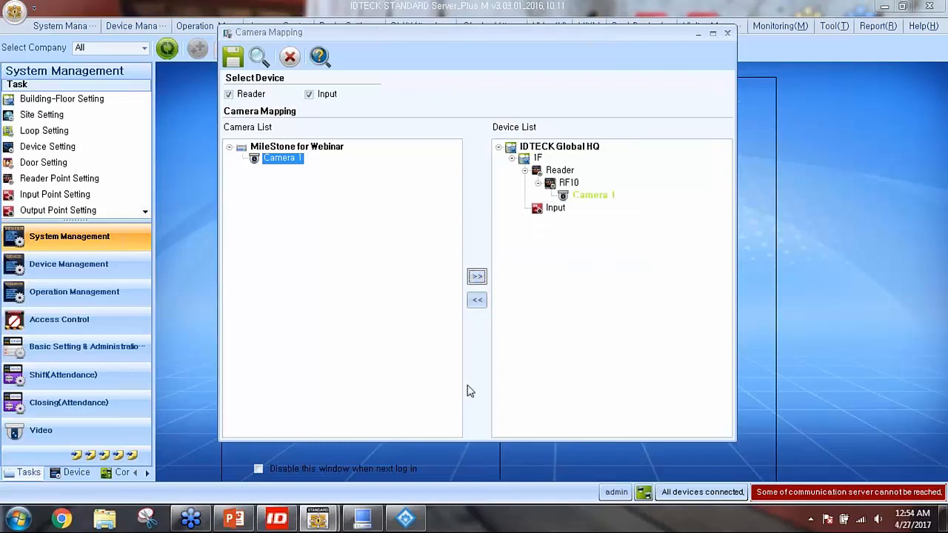
{"action": "left_click", "coordinate": [570, 185]}
{"action": "left_click", "coordinate": [595, 196]}
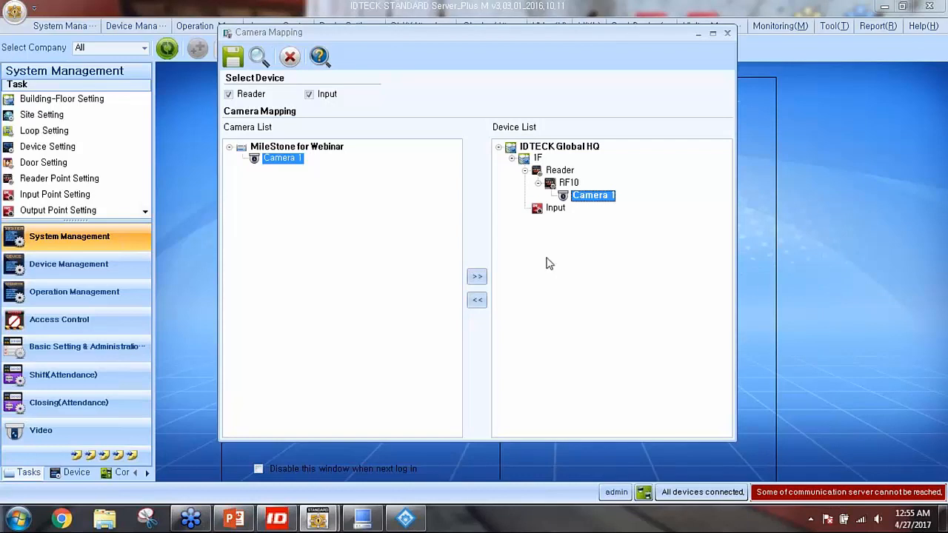
Save the camera mapping, confirm the message, and close the Camera Mapping window
{"action": "left_click", "coordinate": [236, 65]}
{"action": "left_click", "coordinate": [500, 311]}
{"action": "left_click", "coordinate": [290, 58]}
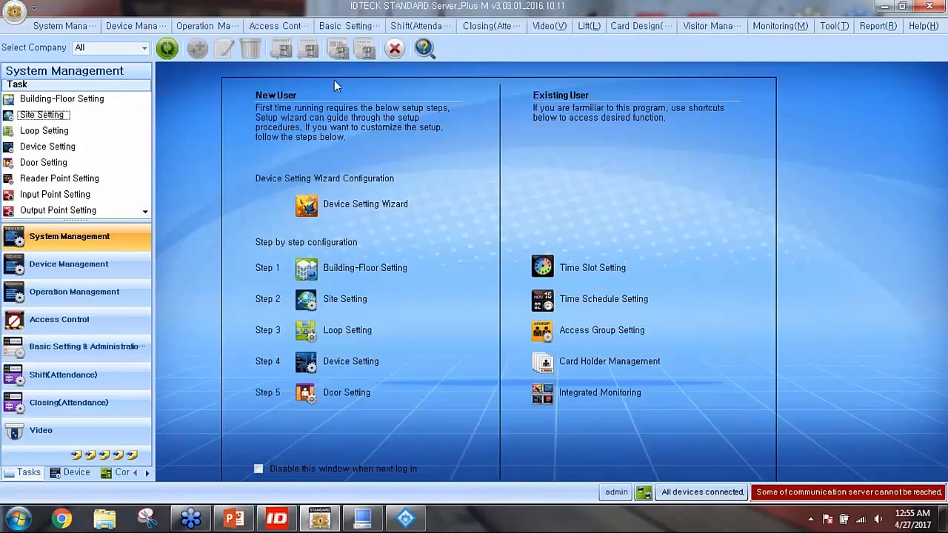
Dismiss the video settings panel and launch Integrated Monitoring from the start page
{"action": "left_click", "coordinate": [552, 27]}
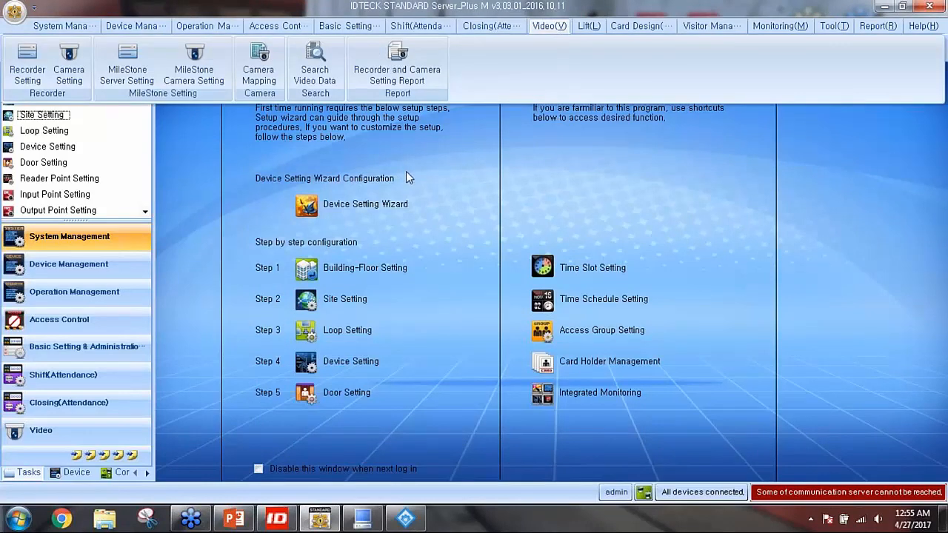
{"action": "left_click", "coordinate": [460, 169]}
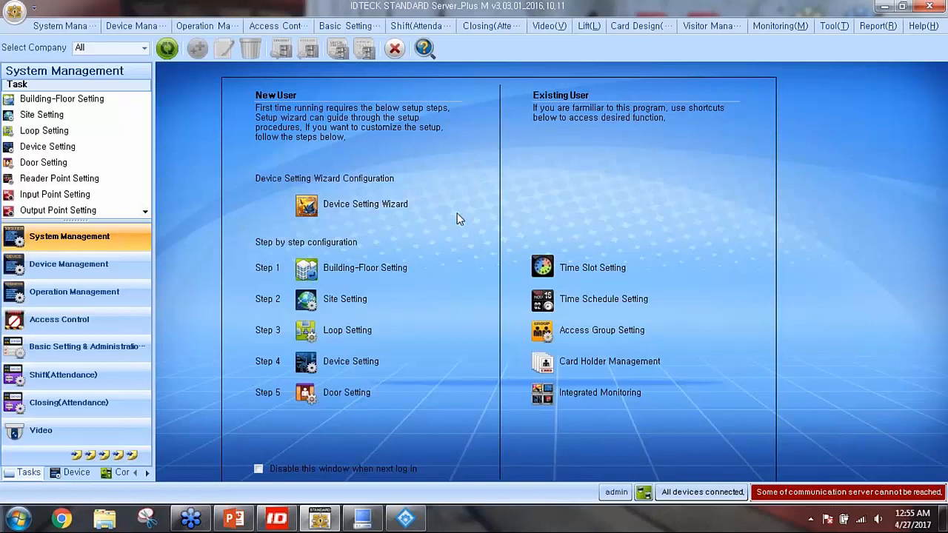
{"action": "left_click", "coordinate": [543, 394]}
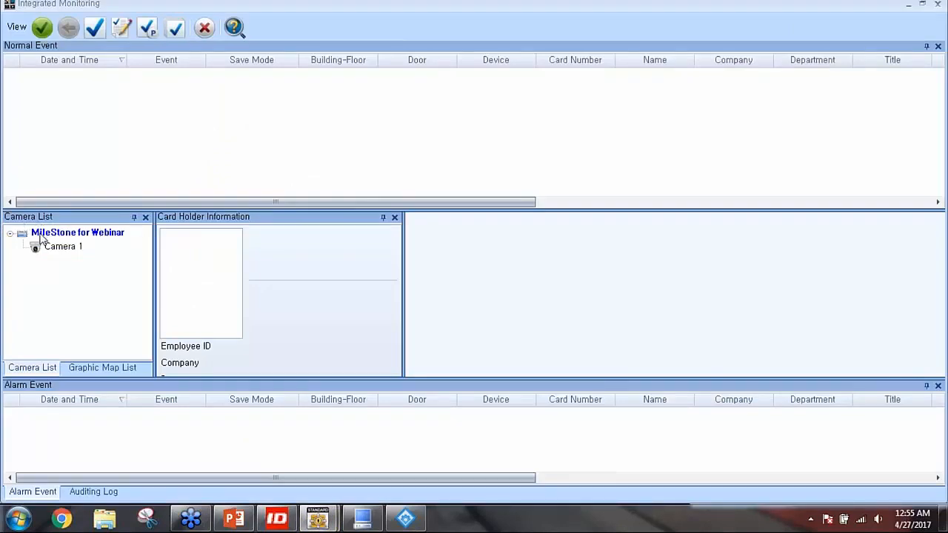
Select Camera 1 under the MileStone for Webinar server in the Camera List
{"action": "left_click", "coordinate": [111, 236]}
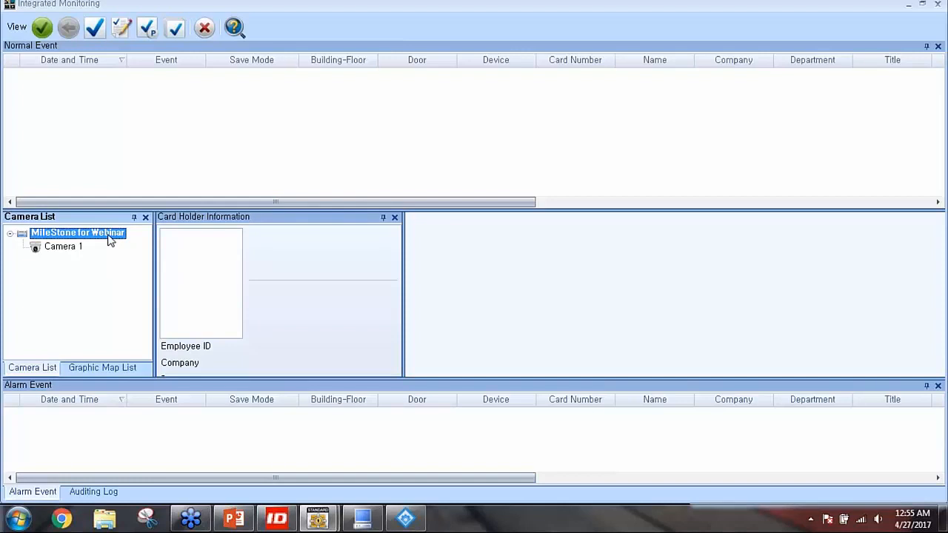
{"action": "left_click", "coordinate": [65, 247]}
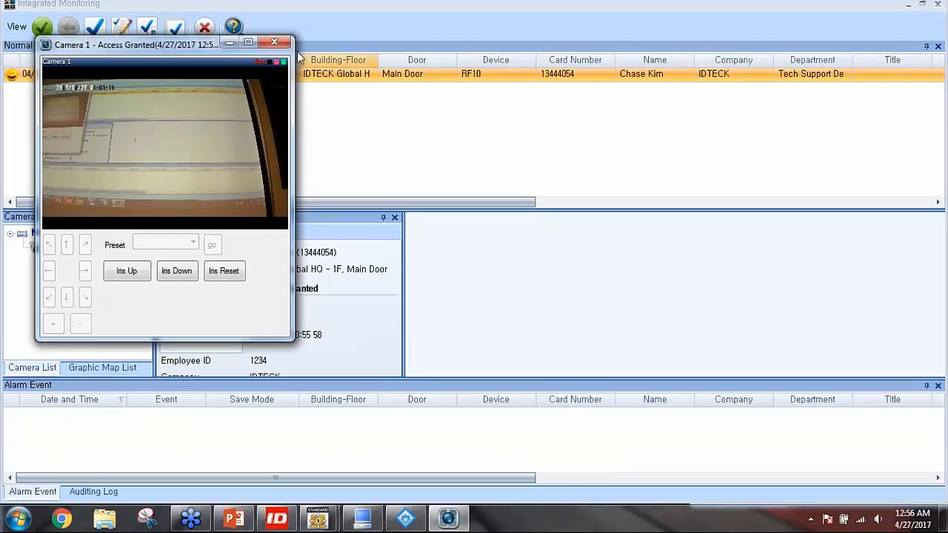
Move aside and close the Camera 1 popups for two Access Granted events and the Access Denied alarm
{"action": "left_click_drag", "start_coordinate": [202, 52], "coordinate": [528, 112]}
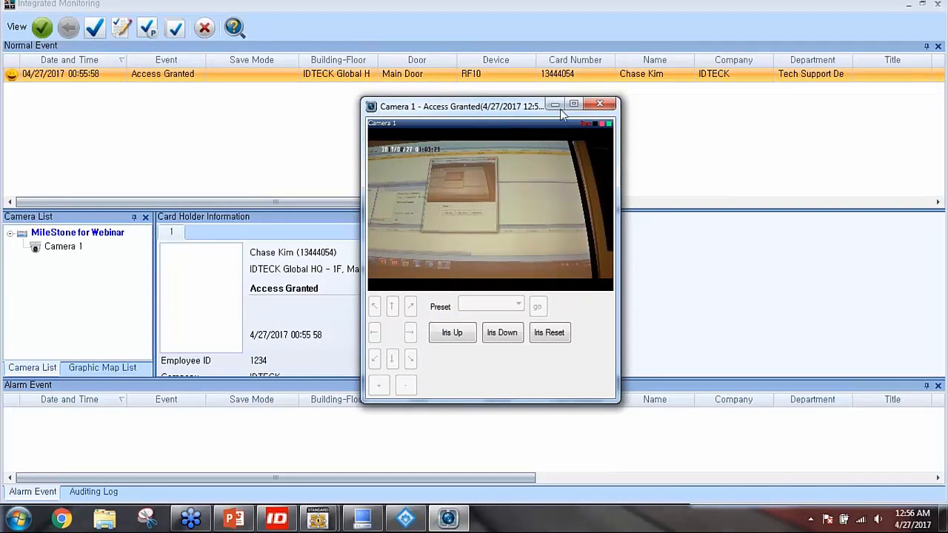
{"action": "left_click", "coordinate": [599, 105]}
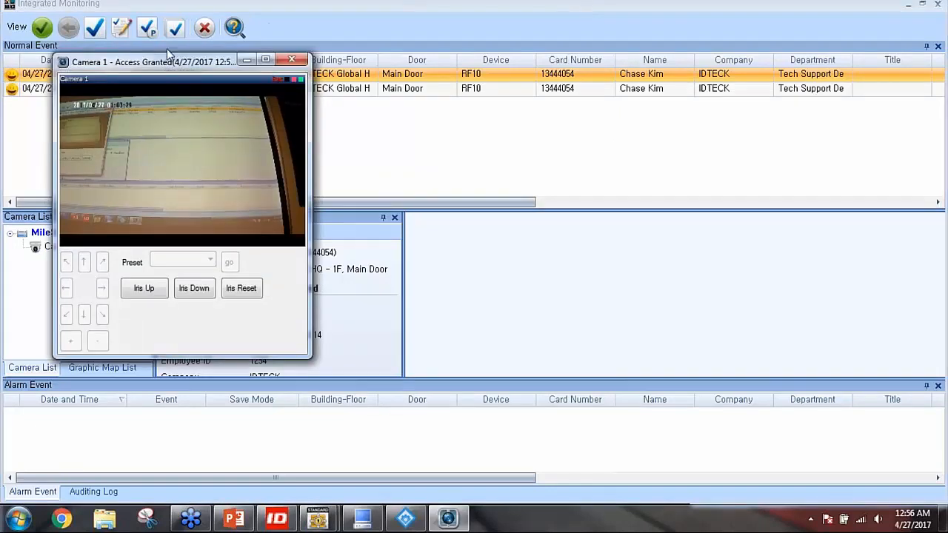
{"action": "left_click_drag", "start_coordinate": [154, 63], "coordinate": [527, 115]}
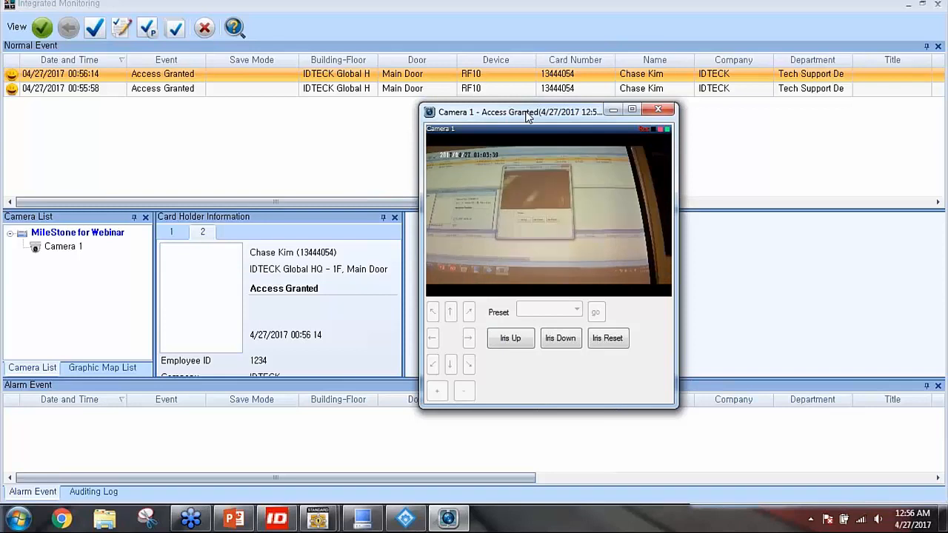
{"action": "left_click", "coordinate": [658, 109]}
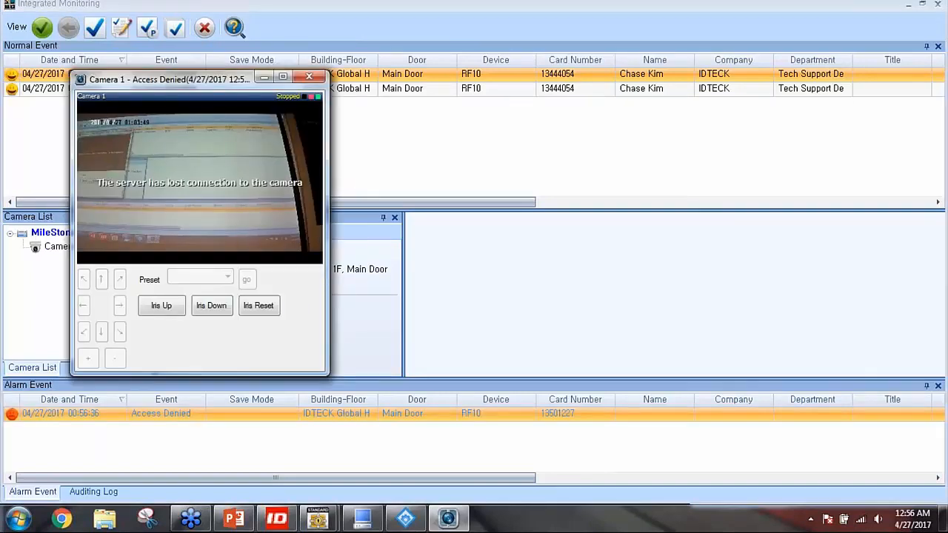
{"action": "left_click_drag", "start_coordinate": [237, 85], "coordinate": [539, 93]}
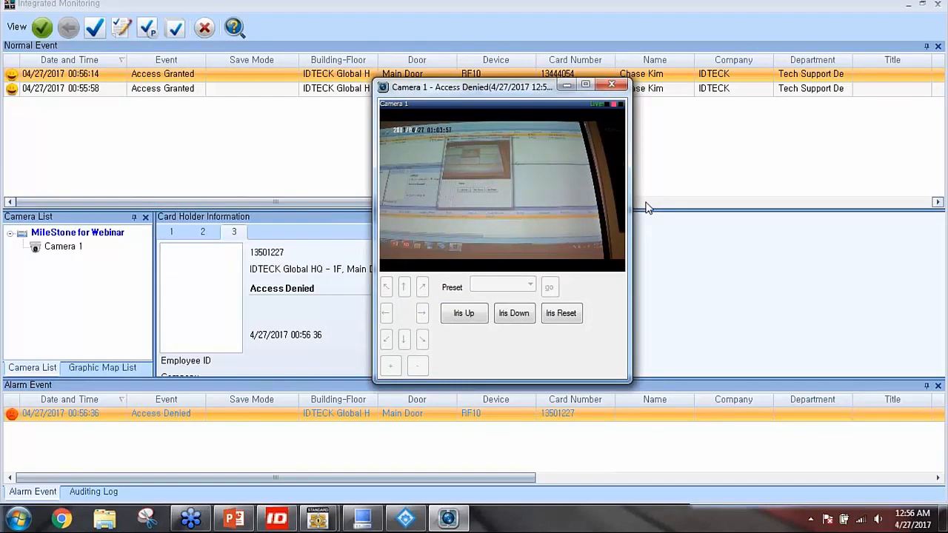
{"action": "left_click", "coordinate": [611, 84]}
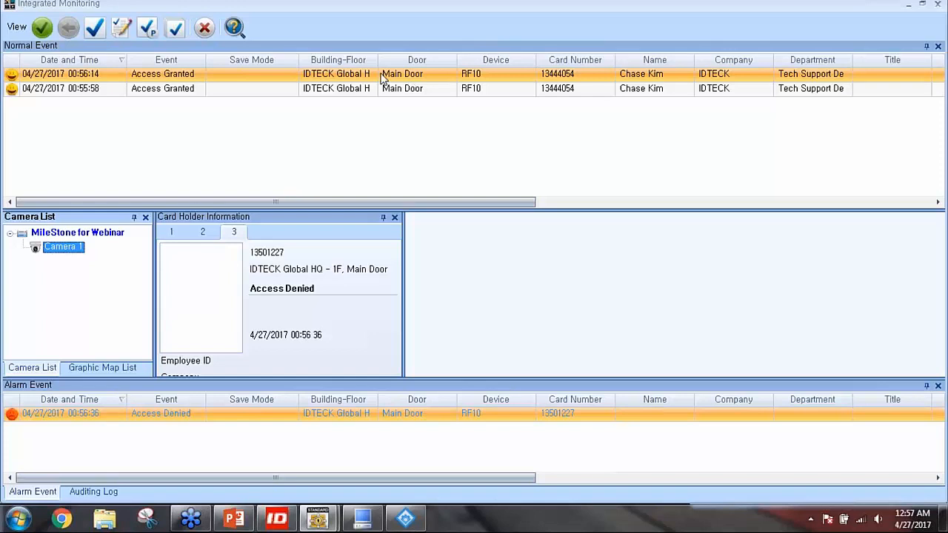
Open the 00:55:58 event's recorded Camera 1 clip, play it centred, then close the playback
{"action": "left_click", "coordinate": [116, 90]}
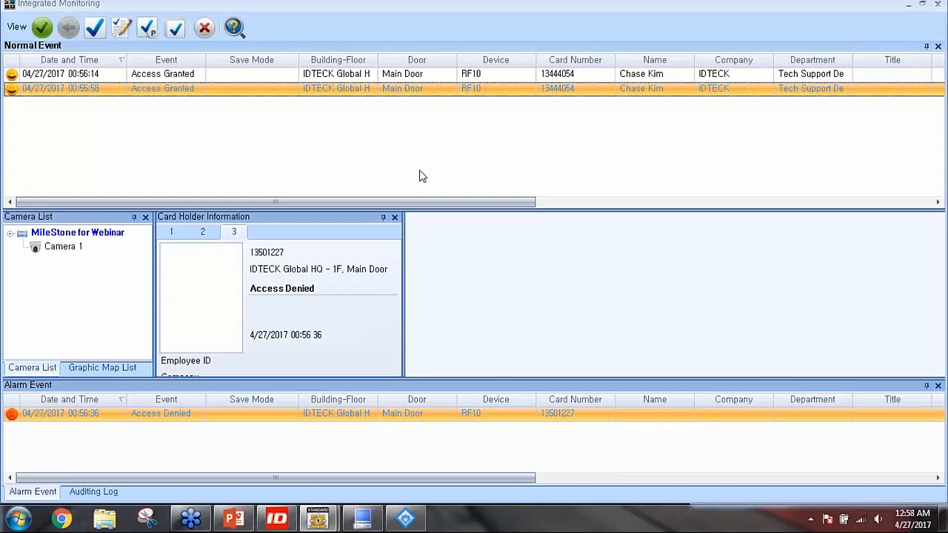
{"action": "double_click", "coordinate": [95, 90]}
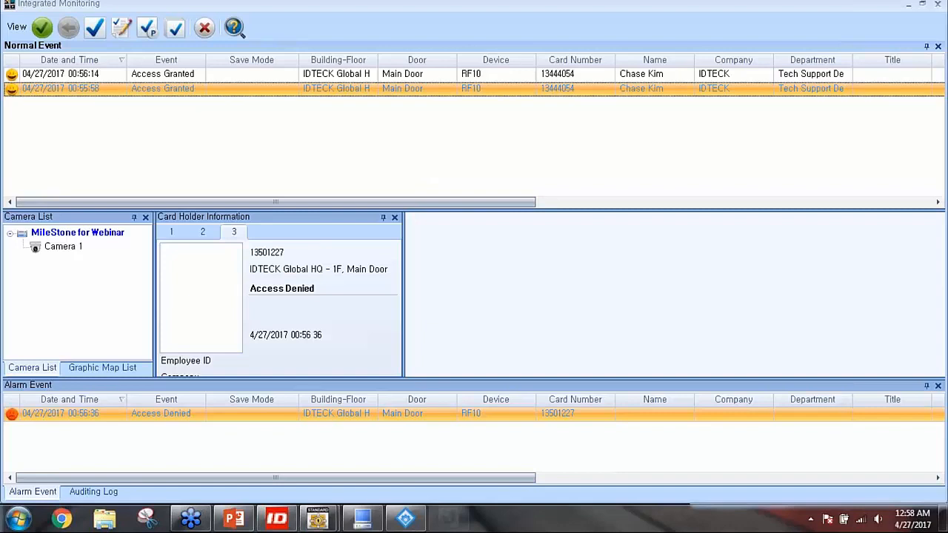
{"action": "left_click_drag", "start_coordinate": [191, 102], "coordinate": [419, 97]}
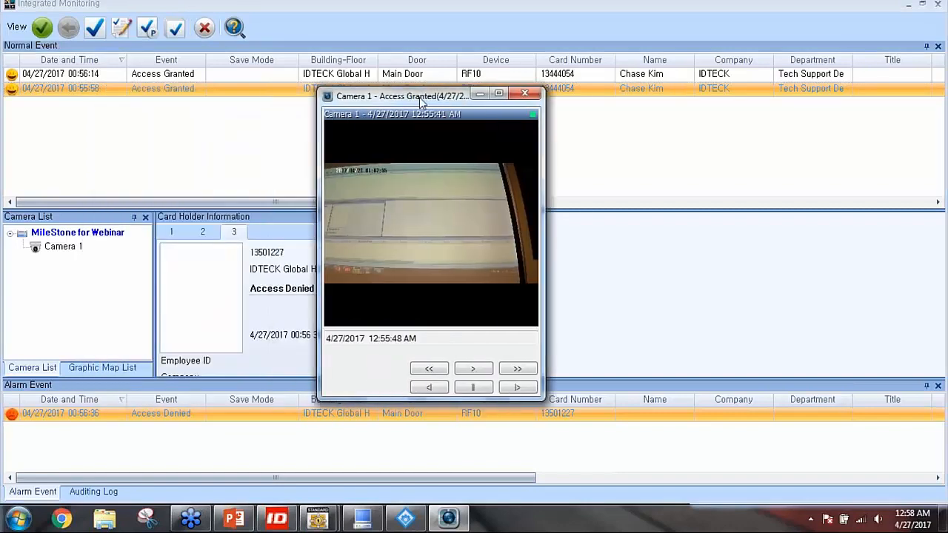
{"action": "left_click", "coordinate": [477, 373]}
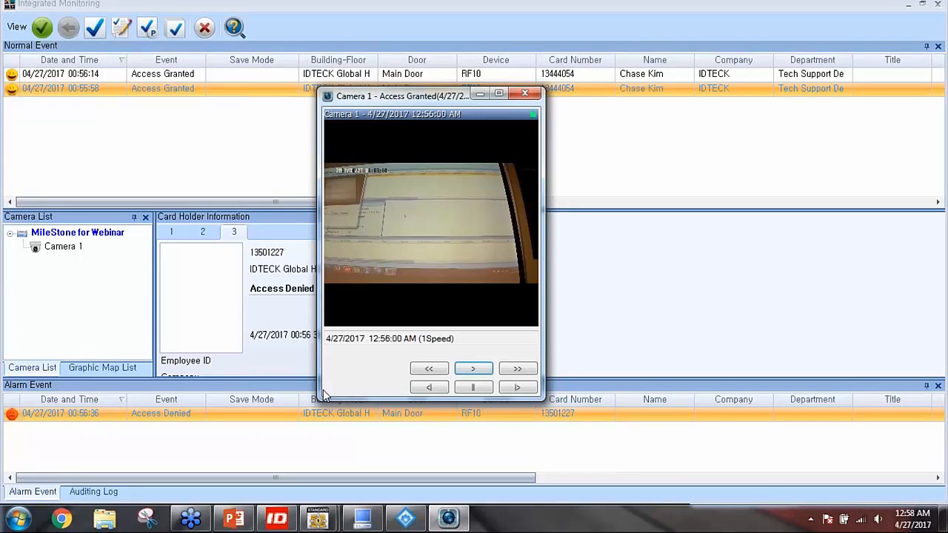
{"action": "left_click", "coordinate": [524, 94]}
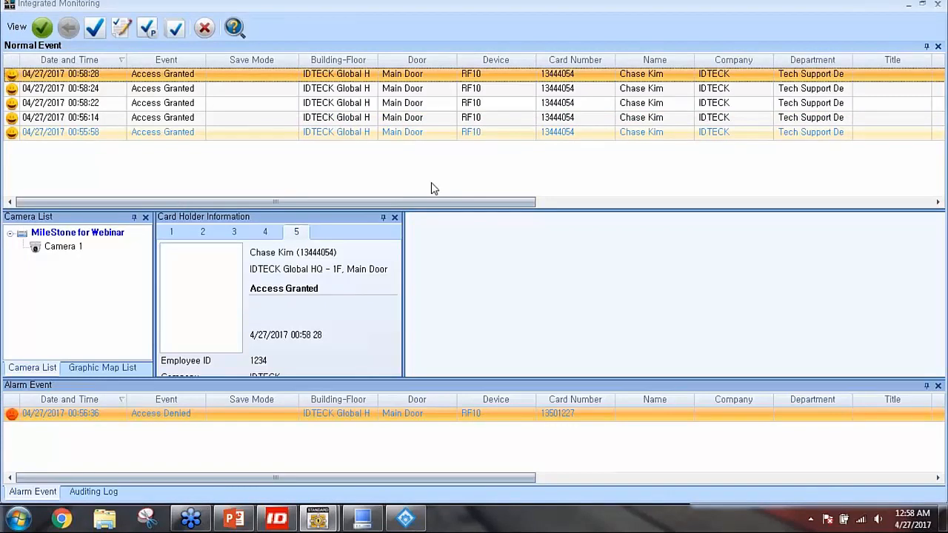
Play the 00:58:22 event's recorded Camera 1 clip, close it, and exit Integrated Monitoring
{"action": "left_click", "coordinate": [102, 105]}
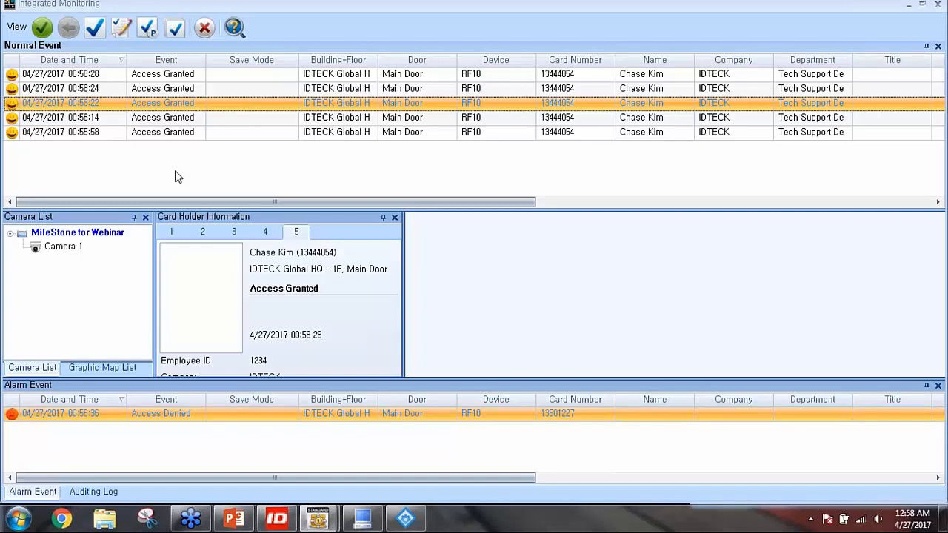
{"action": "double_click", "coordinate": [87, 103]}
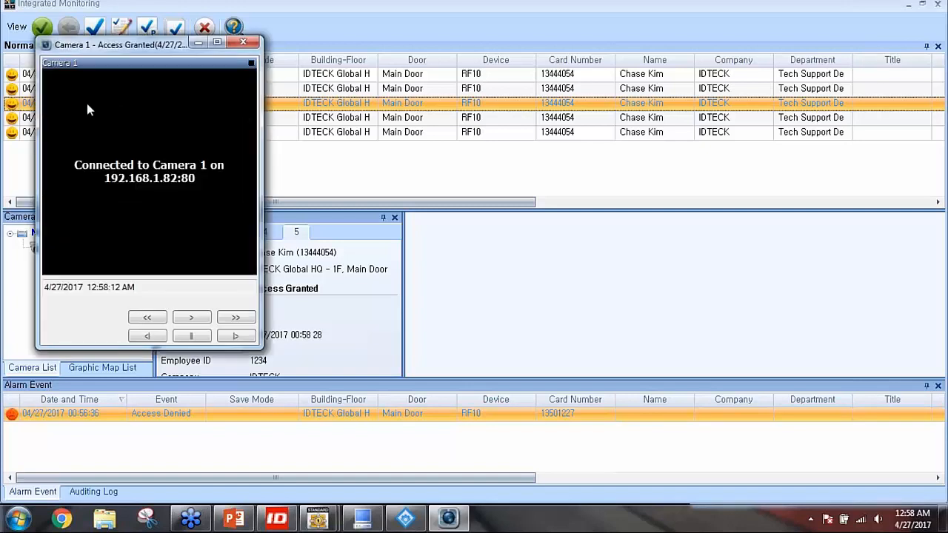
{"action": "left_click_drag", "start_coordinate": [141, 49], "coordinate": [399, 62]}
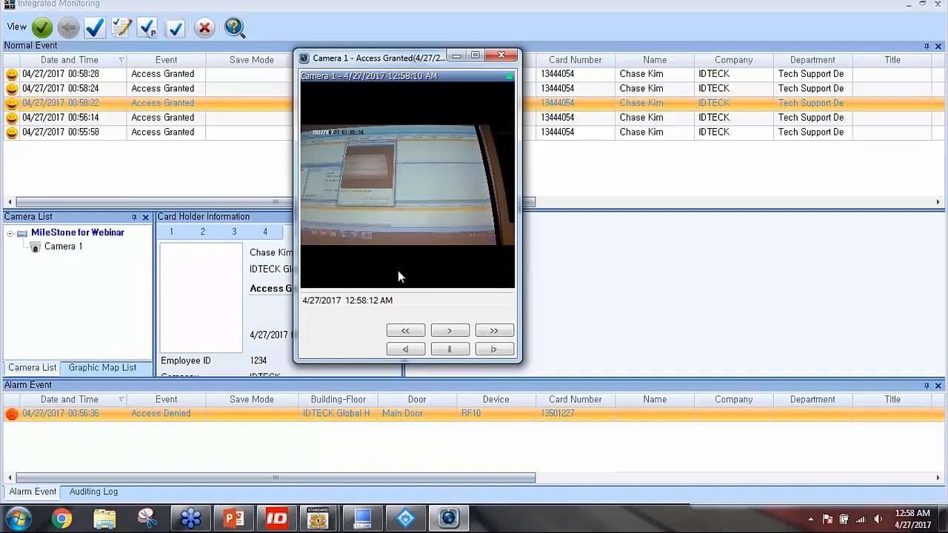
{"action": "left_click", "coordinate": [449, 331]}
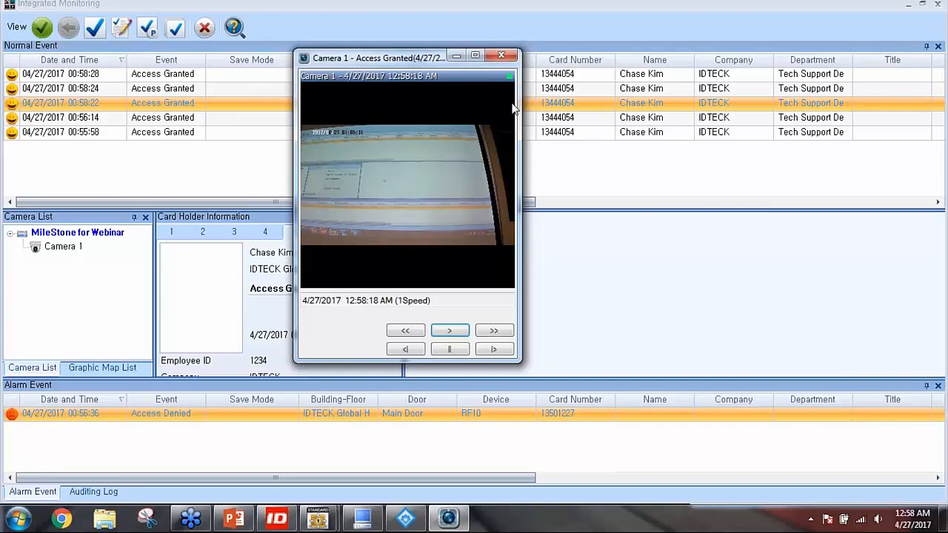
{"action": "left_click", "coordinate": [502, 55]}
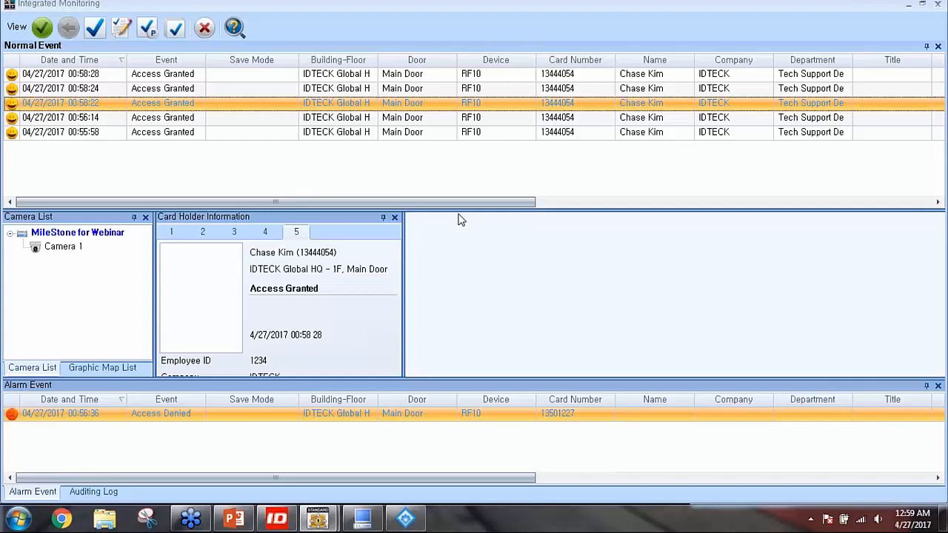
{"action": "left_click", "coordinate": [207, 31]}
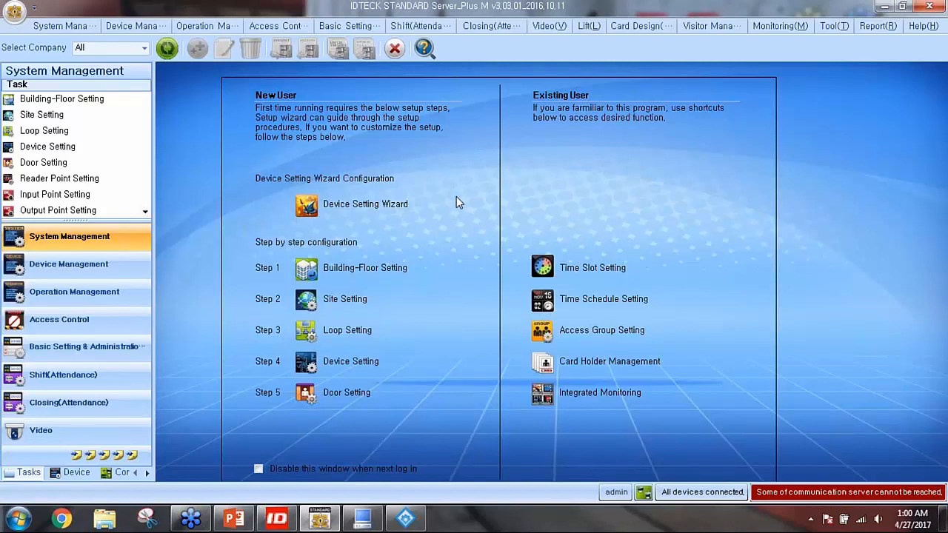
Minimize IDTECK STANDARD to reveal the PowerPoint deck at slide 5
{"action": "left_click", "coordinate": [884, 7]}
Restore the PowerPoint webinar deck from the taskbar and scroll to slide 25, the thank-you slide
{"action": "mouse_move", "coordinate": [281, 518]}
{"action": "left_click", "coordinate": [233, 518]}
{"action": "scroll", "coordinate": [380, 350], "scroll_direction": "down", "scroll_amount": 14}
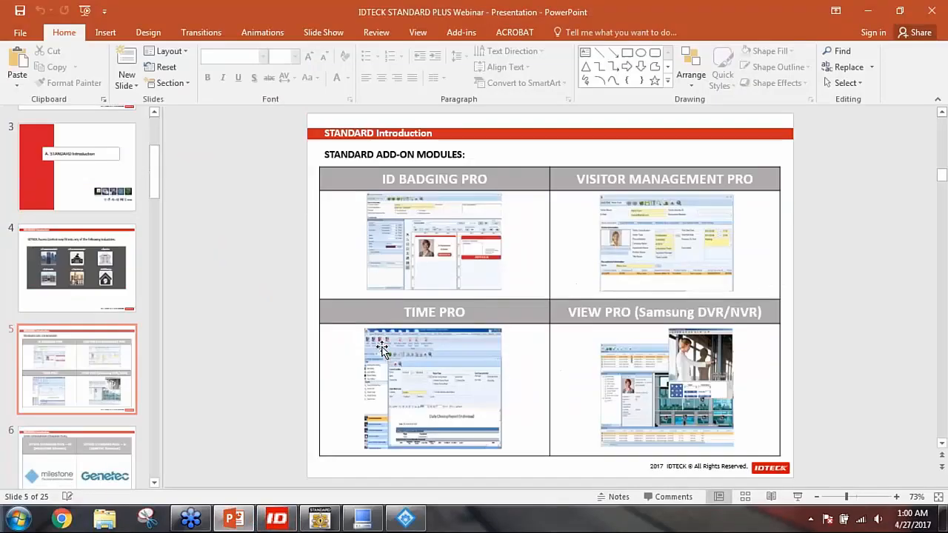
{"action": "scroll", "coordinate": [550, 295], "scroll_direction": "down", "scroll_amount": 10}
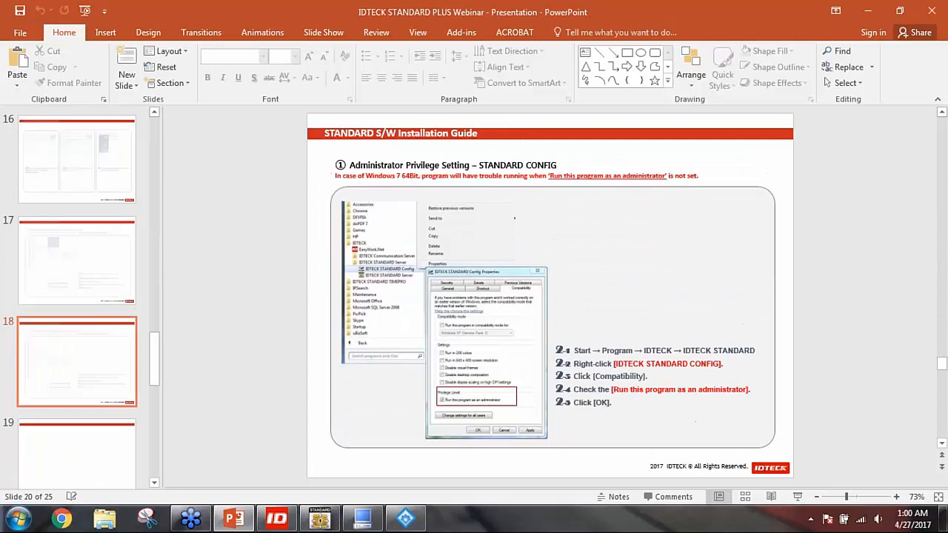
{"action": "scroll", "coordinate": [549, 295], "scroll_direction": "up", "scroll_amount": 3}
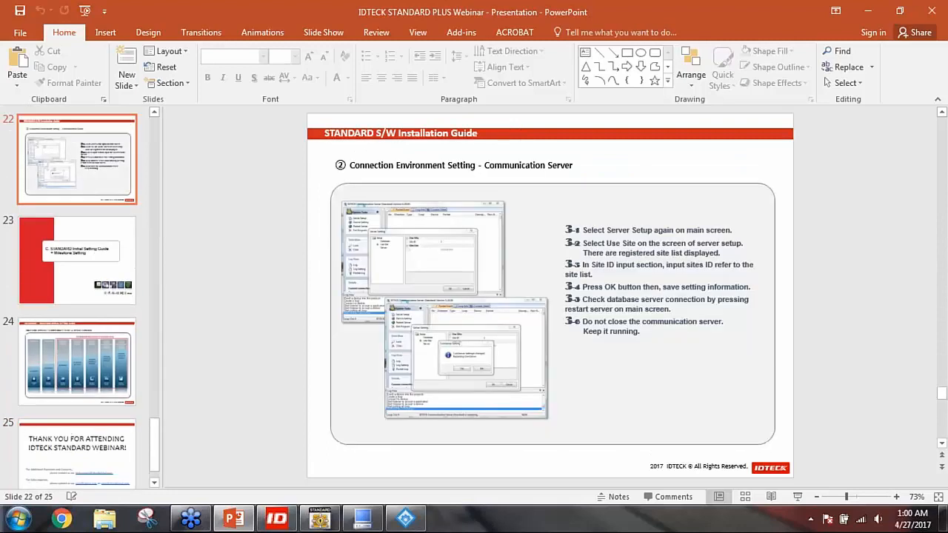
{"action": "scroll", "coordinate": [549, 294], "scroll_direction": "down", "scroll_amount": 3}
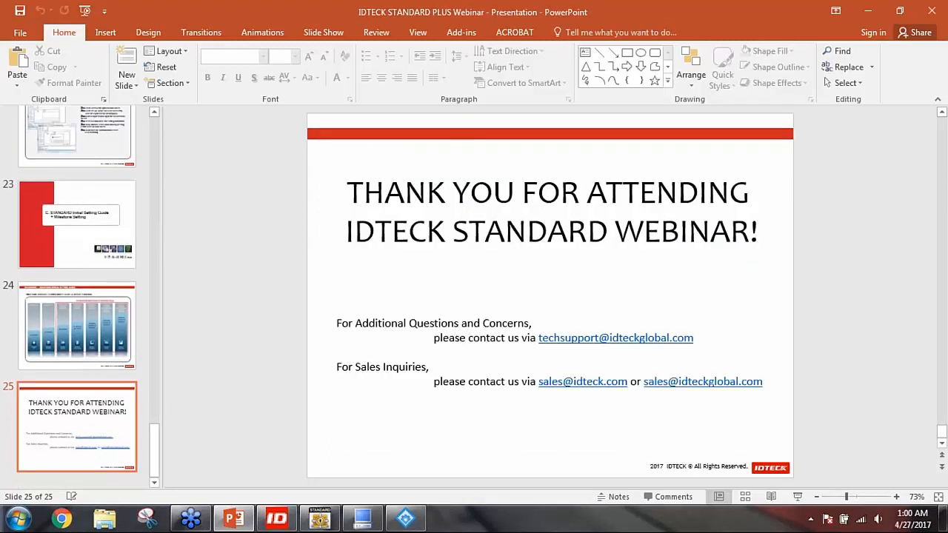